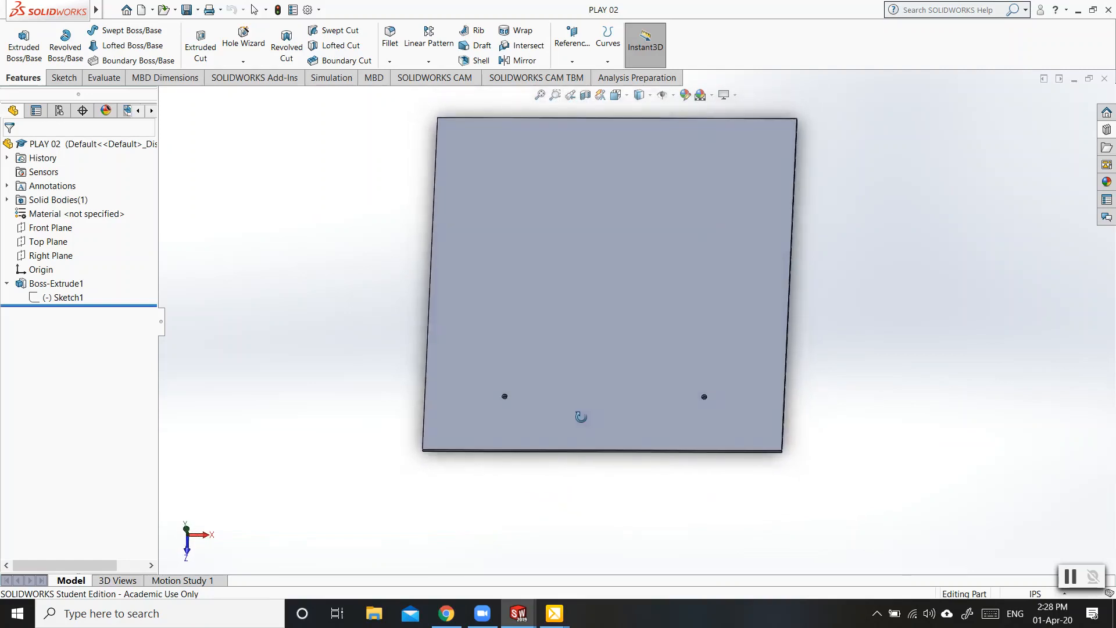
Step: Create a new assembly from the PLAY 02 part and place PLAY 02 as its first component
{"action": "mouse_move", "coordinate": [516, 617]}
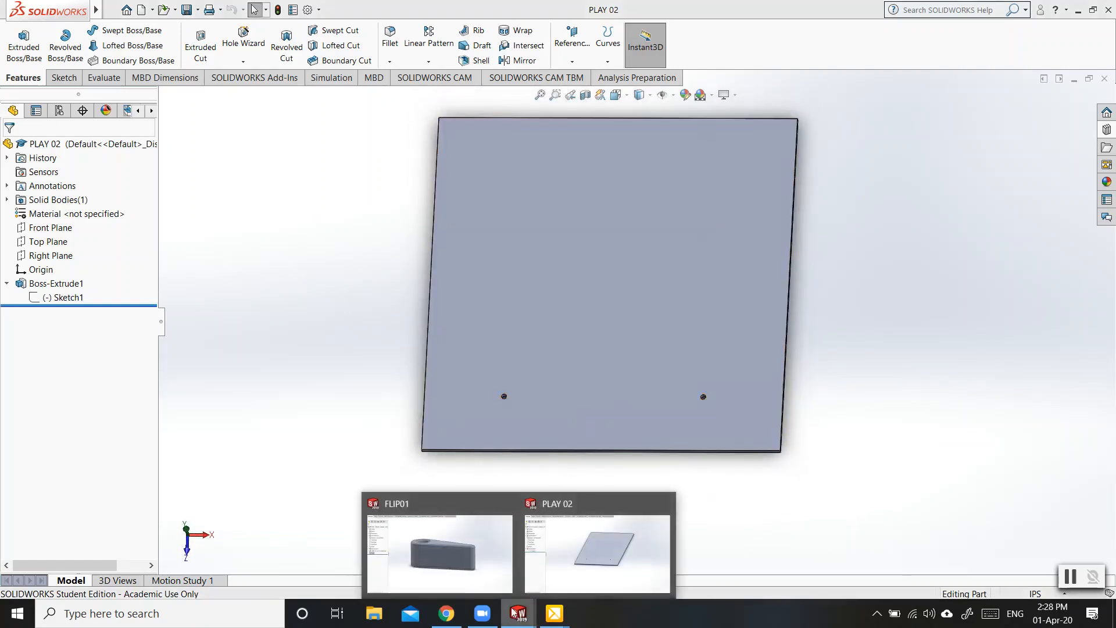
{"action": "mouse_move", "coordinate": [455, 549]}
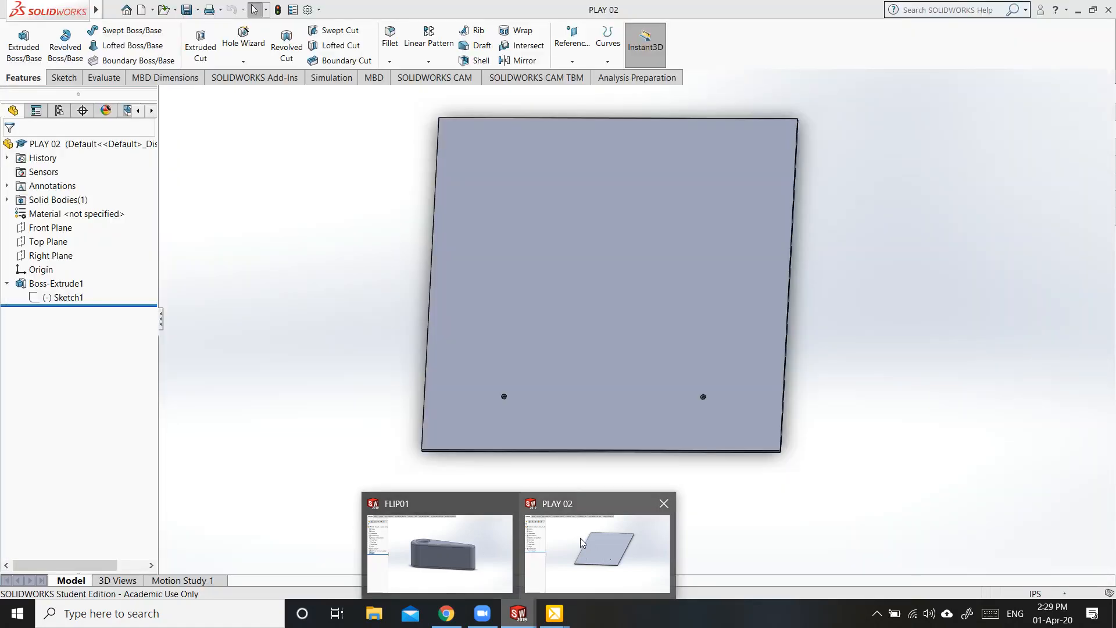
{"action": "left_click", "coordinate": [580, 539]}
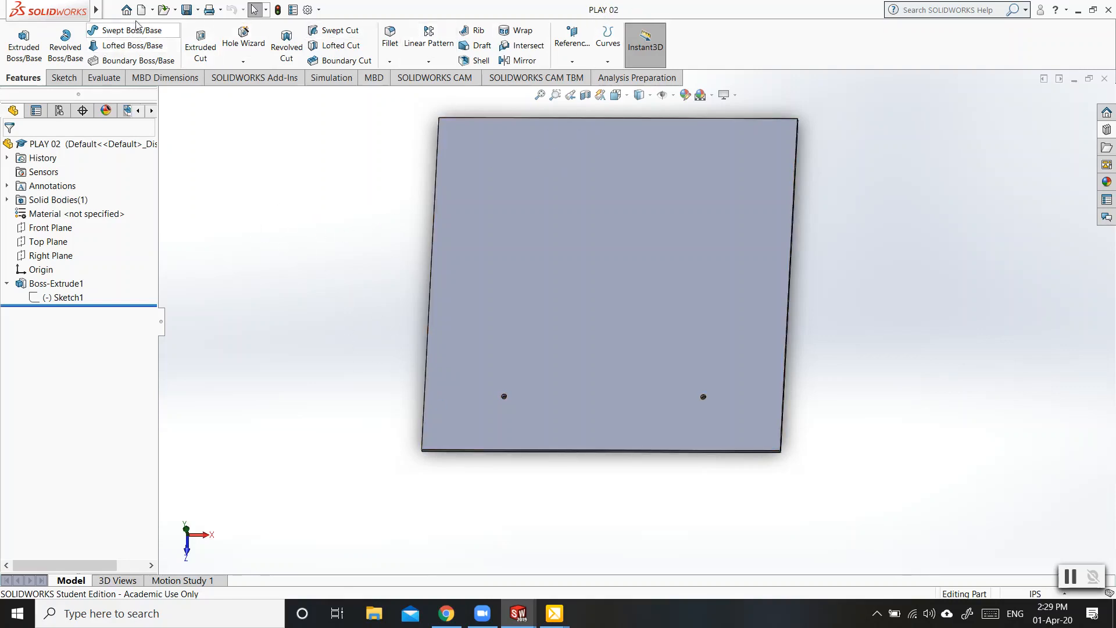
{"action": "left_click", "coordinate": [153, 10]}
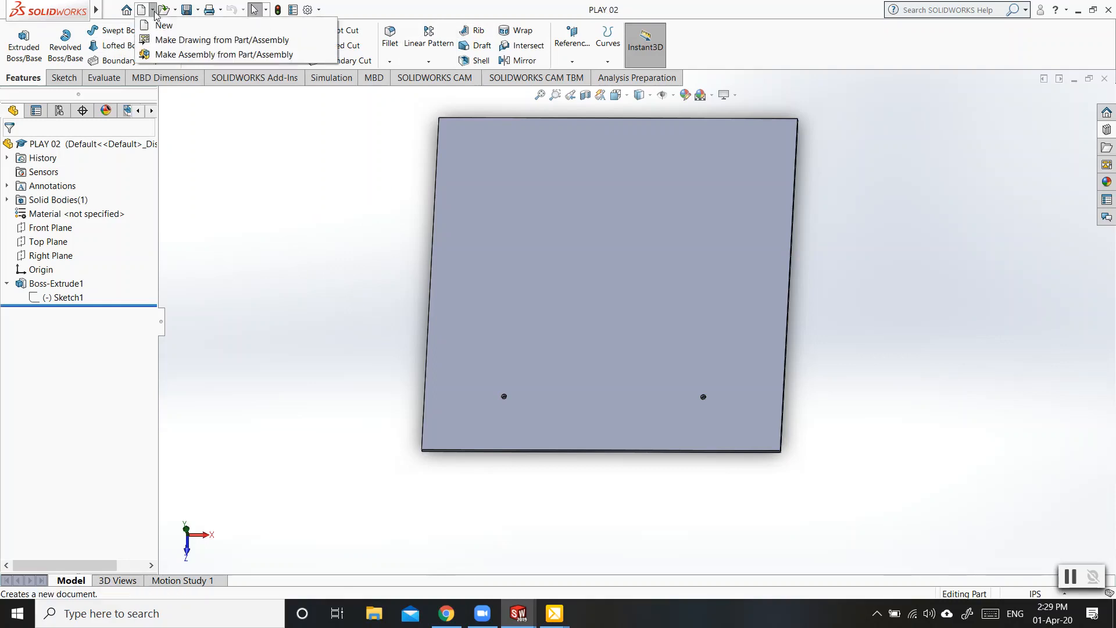
{"action": "left_click", "coordinate": [163, 55]}
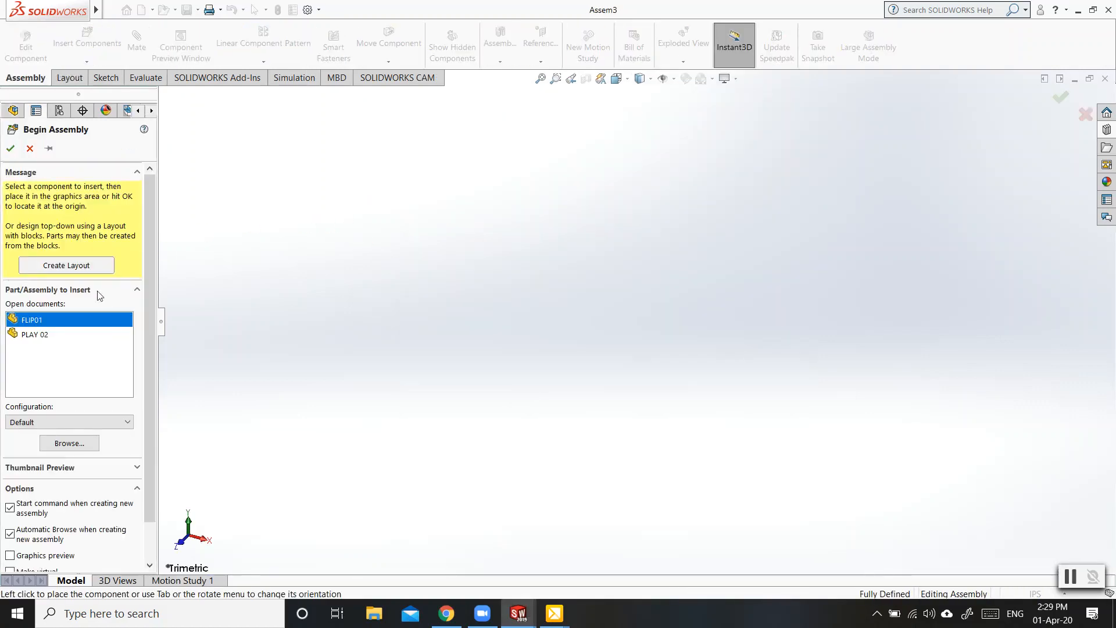
{"action": "left_click", "coordinate": [36, 334]}
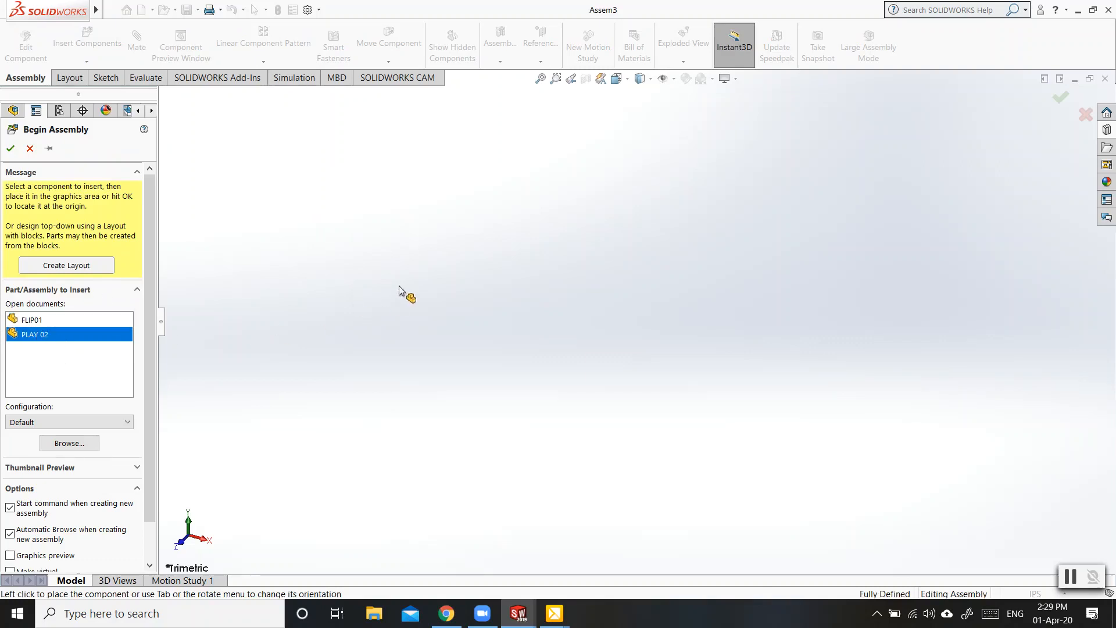
{"action": "left_click", "coordinate": [635, 291]}
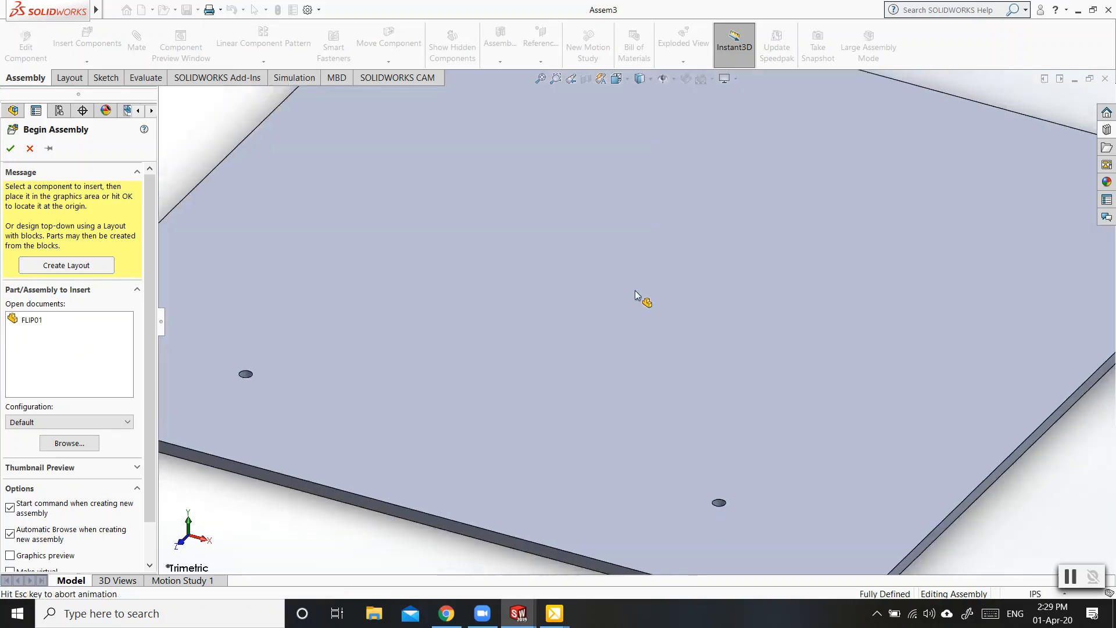
Step: Insert two copies of the FLIP01 part into the assembly, placing them beside the plate's left edge
{"action": "middle_click_drag", "start_coordinate": [581, 299], "coordinate": [542, 330]}
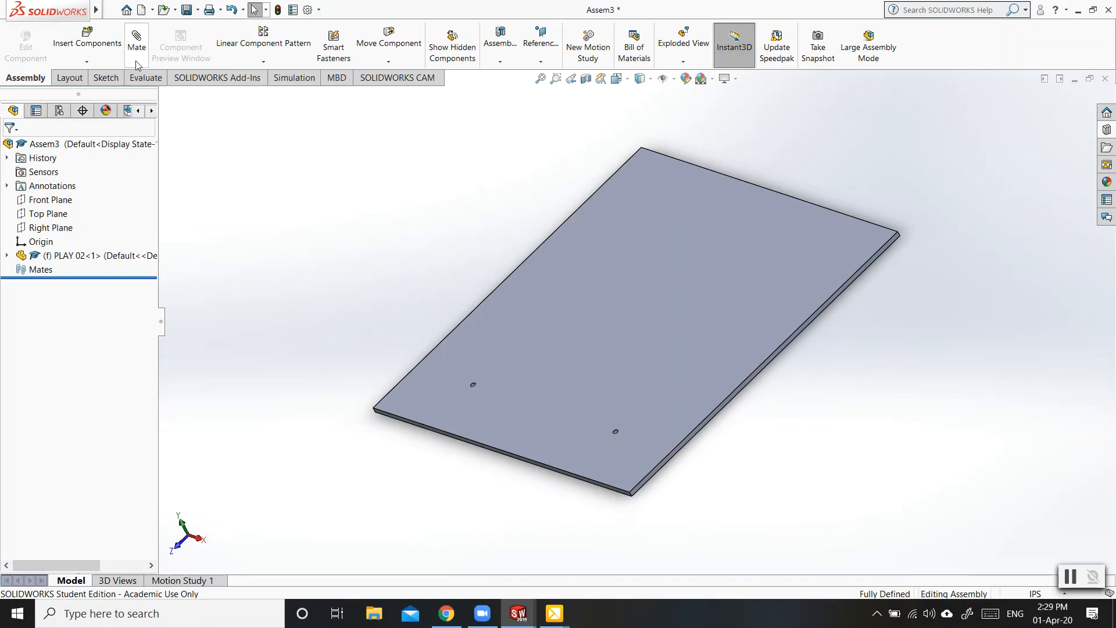
{"action": "left_click", "coordinate": [86, 43]}
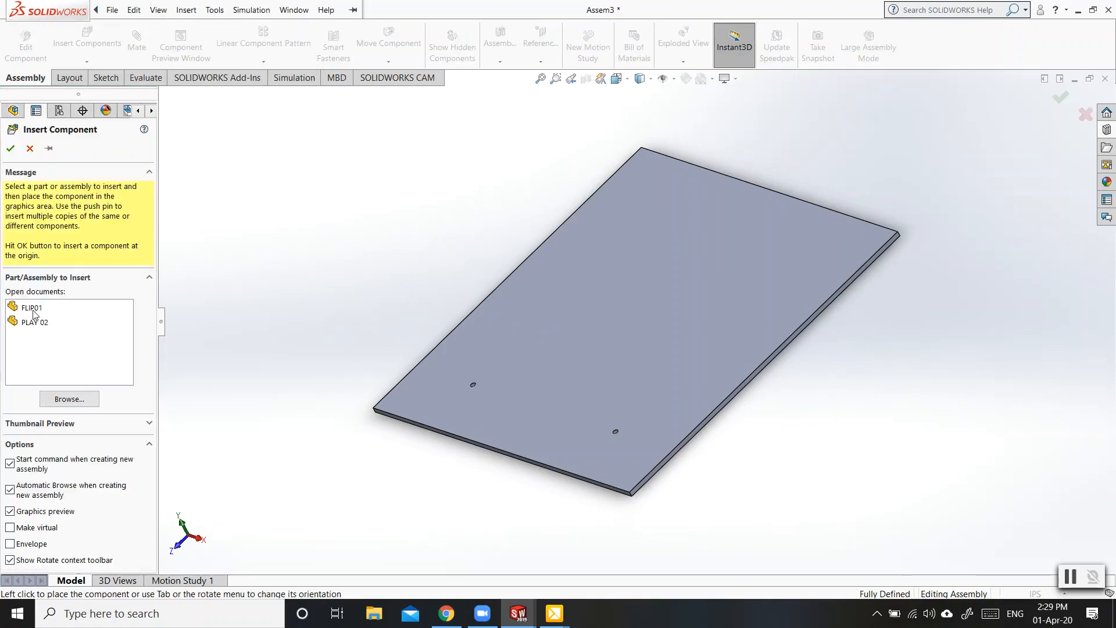
{"action": "left_click", "coordinate": [33, 313]}
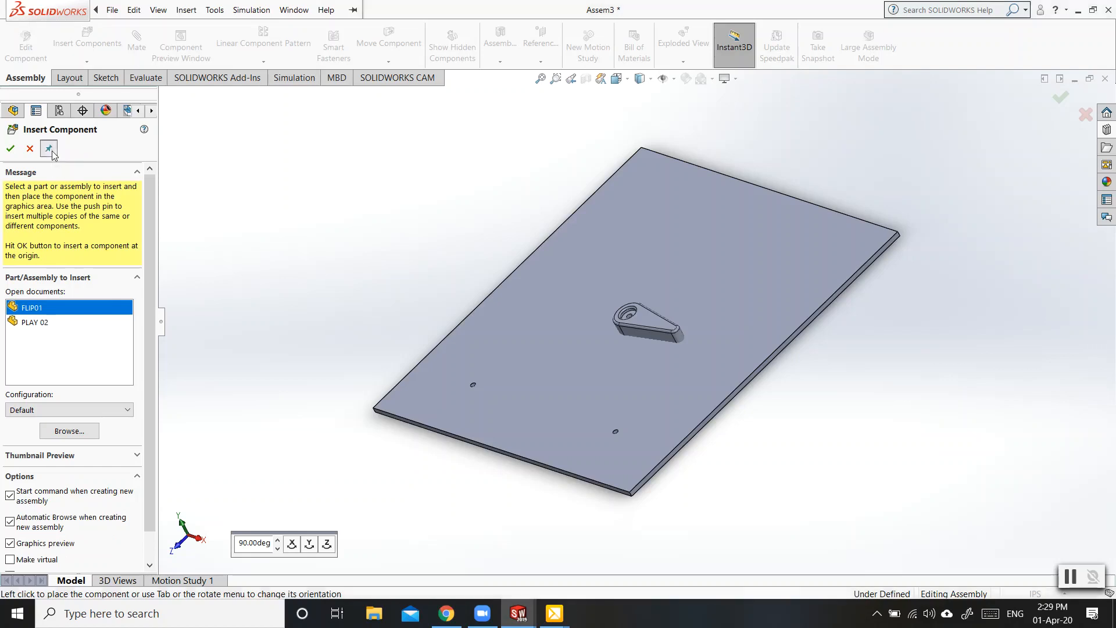
{"action": "left_click", "coordinate": [49, 149]}
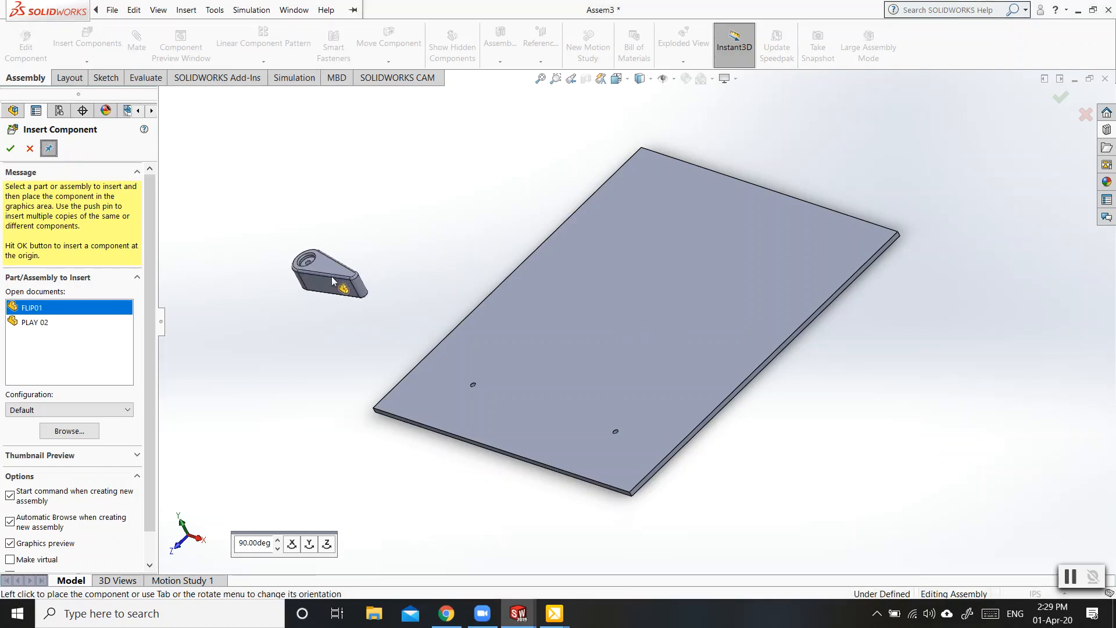
{"action": "left_click", "coordinate": [332, 282]}
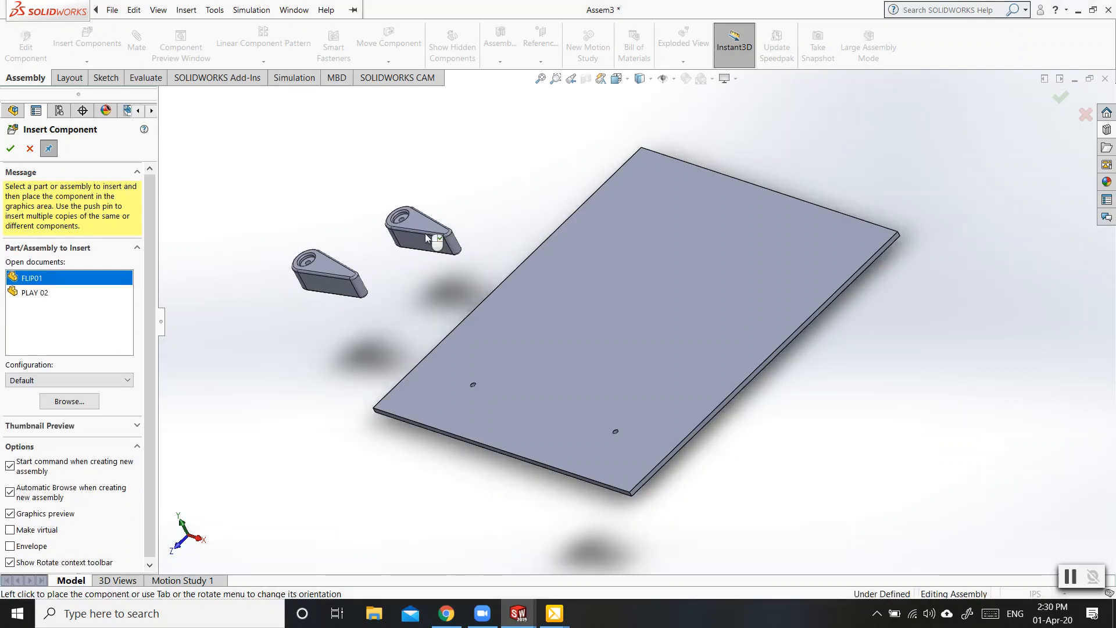
{"action": "left_click", "coordinate": [426, 237]}
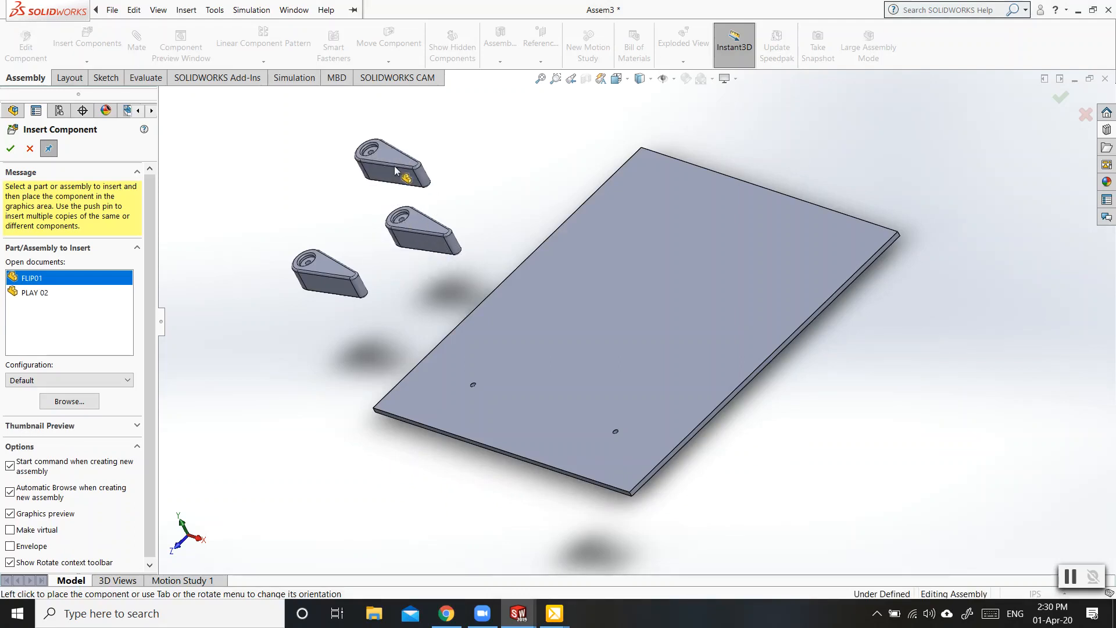
{"action": "key", "text": "Escape"}
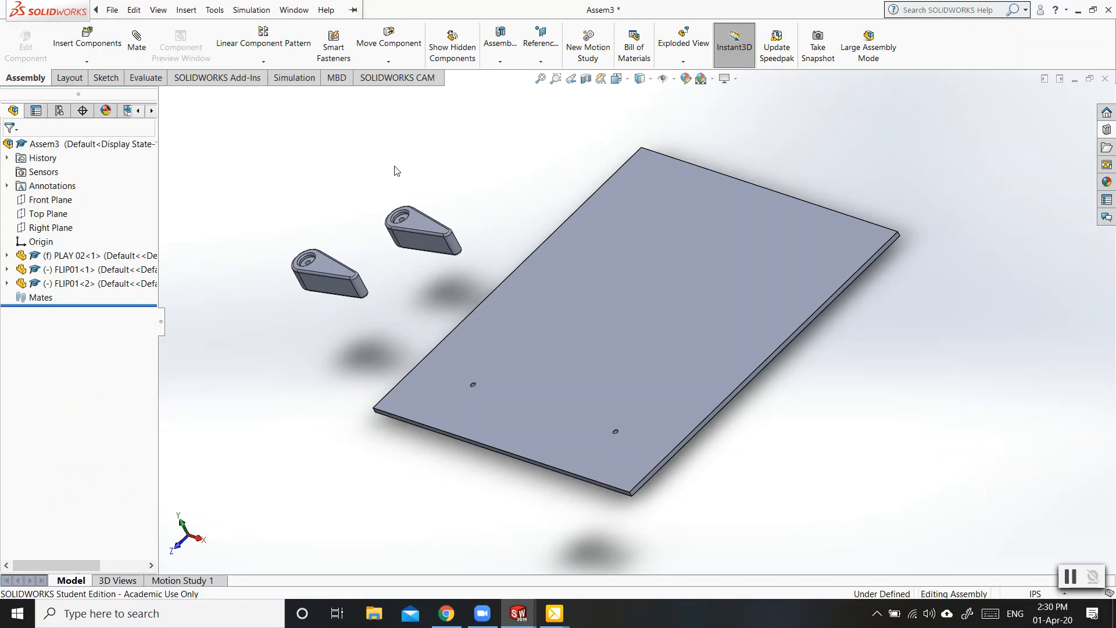
Step: Add a concentric mate between the first FLIP01's pin hole and the plate's left hole
{"action": "mouse_move", "coordinate": [391, 270]}
{"action": "middle_mouse_down"}
{"action": "mouse_move", "coordinate": [436, 314]}
{"action": "mouse_move", "coordinate": [426, 337]}
{"action": "mouse_move", "coordinate": [374, 273]}
{"action": "mouse_move", "coordinate": [409, 281]}
{"action": "middle_mouse_up"}
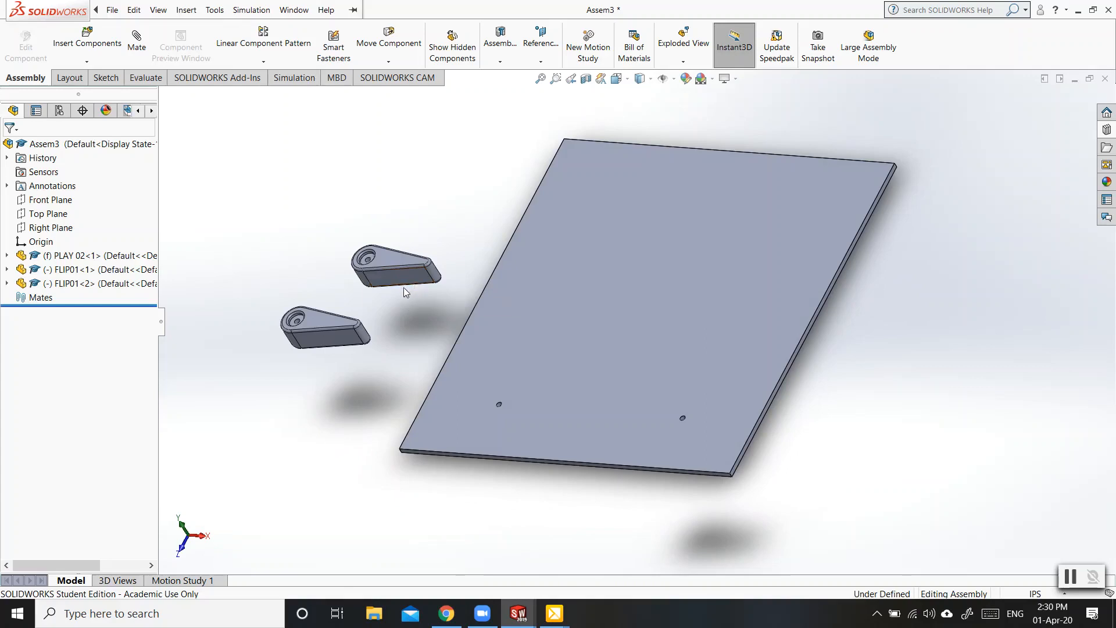
{"action": "middle_click_drag", "start_coordinate": [306, 385], "coordinate": [297, 327]}
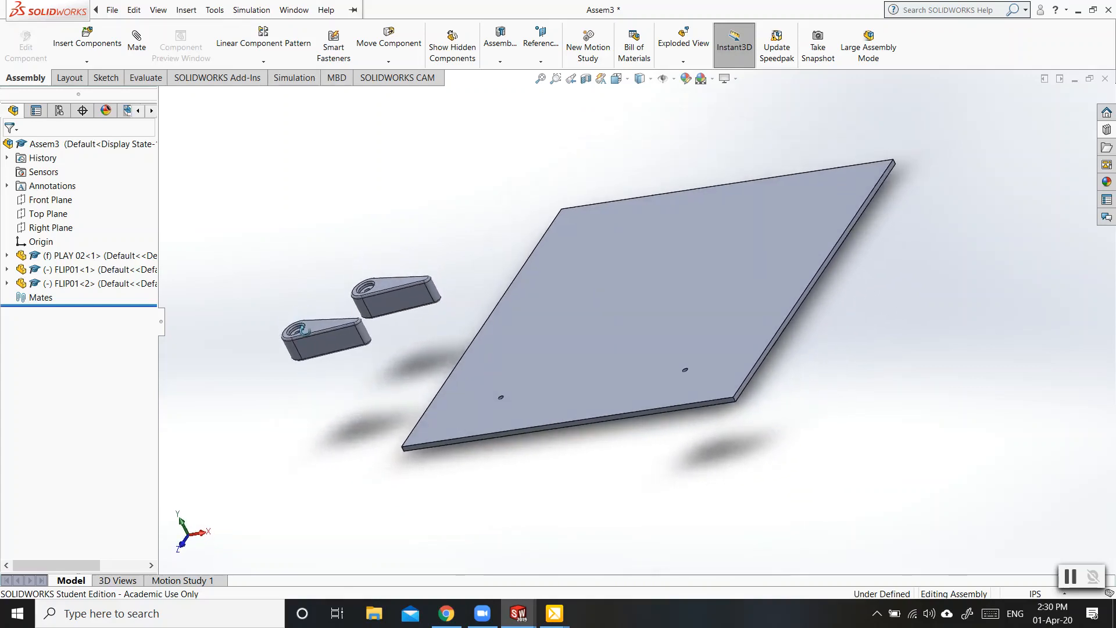
{"action": "left_click", "coordinate": [139, 60]}
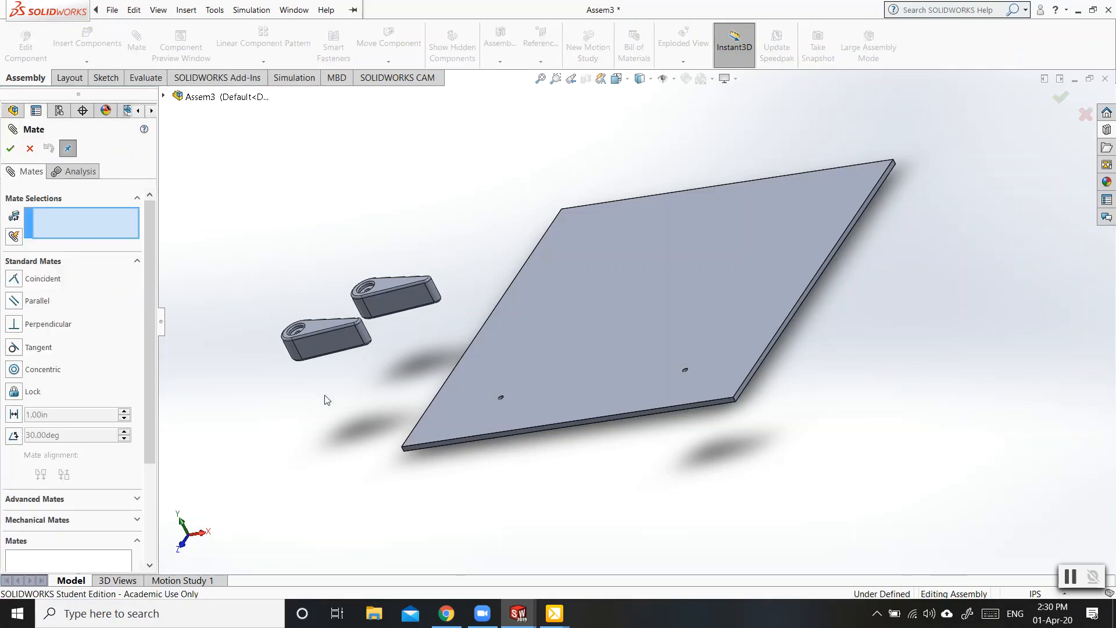
{"action": "middle_click_drag", "start_coordinate": [324, 391], "coordinate": [319, 321]}
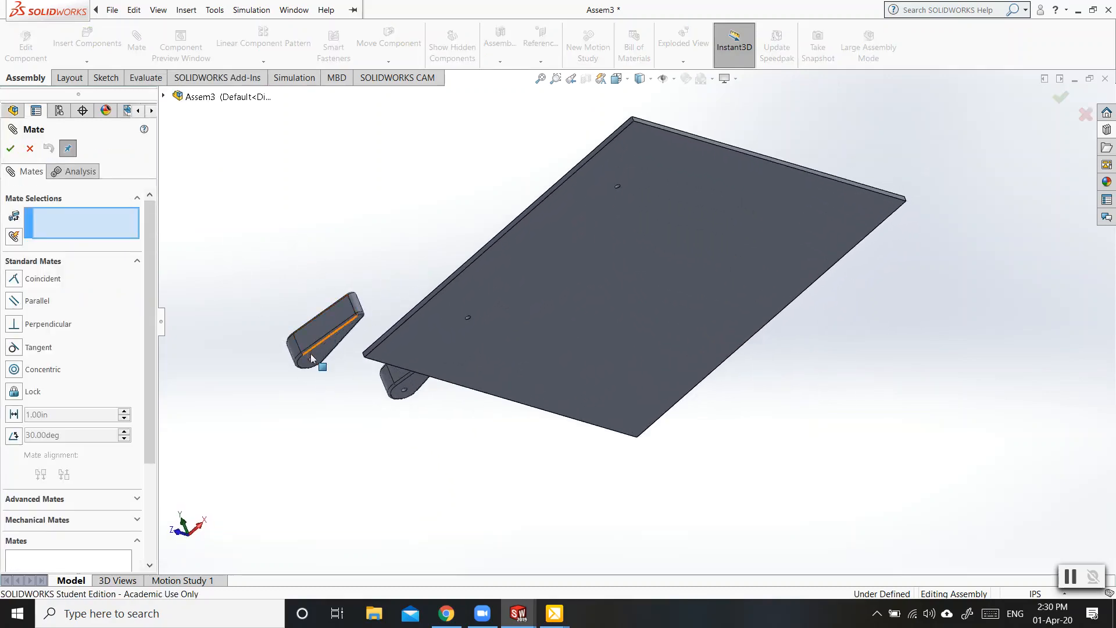
{"action": "scroll", "coordinate": [316, 356], "scroll_direction": "down", "scroll_amount": 10}
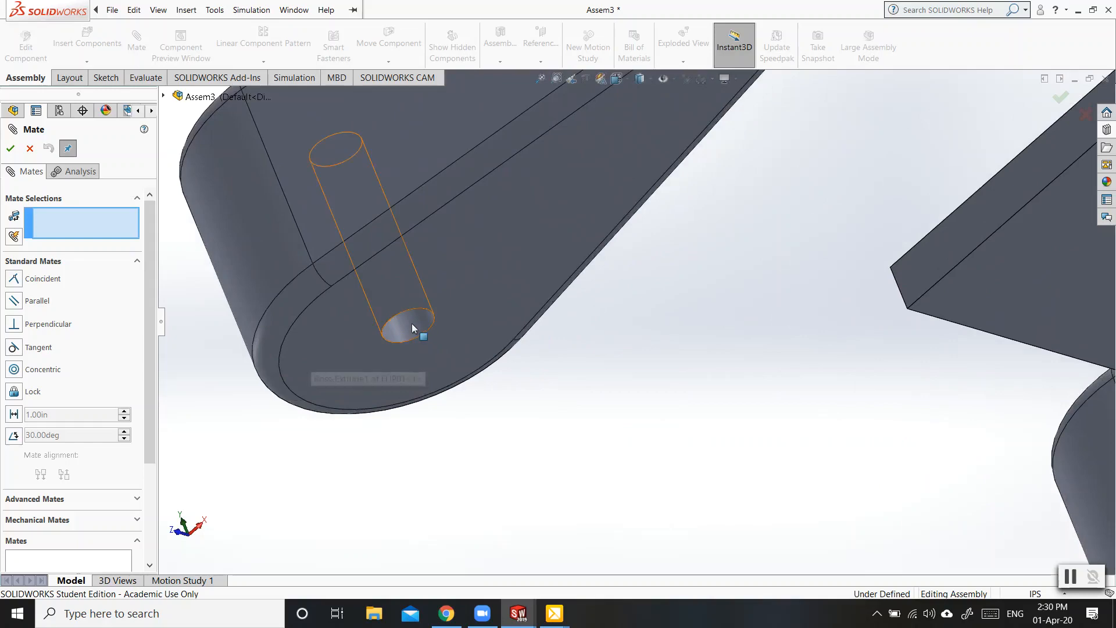
{"action": "left_click", "coordinate": [411, 325]}
{"action": "middle_click_drag", "start_coordinate": [468, 369], "coordinate": [562, 538]}
{"action": "scroll", "coordinate": [346, 401], "scroll_direction": "up", "scroll_amount": 9}
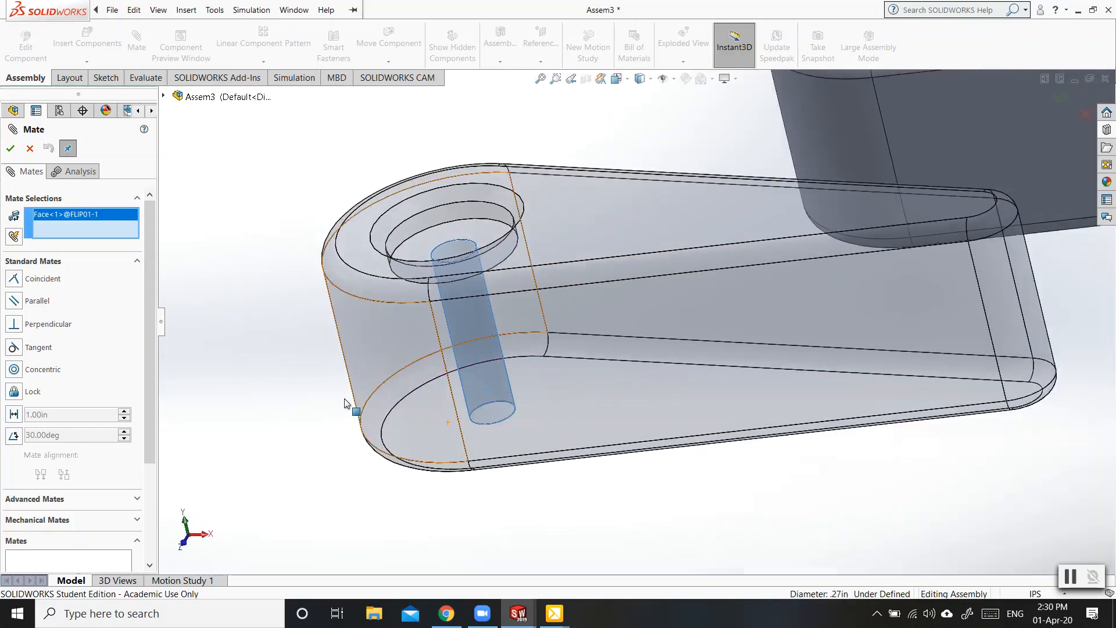
{"action": "scroll", "coordinate": [1013, 476], "scroll_direction": "down", "scroll_amount": 5}
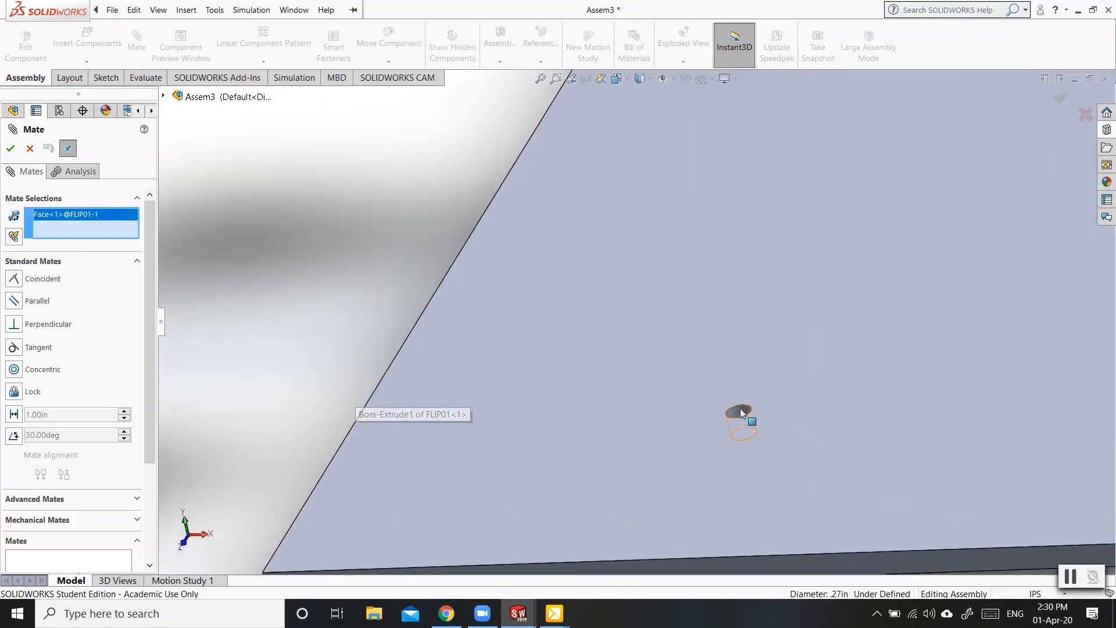
{"action": "scroll", "coordinate": [738, 413], "scroll_direction": "up", "scroll_amount": 5}
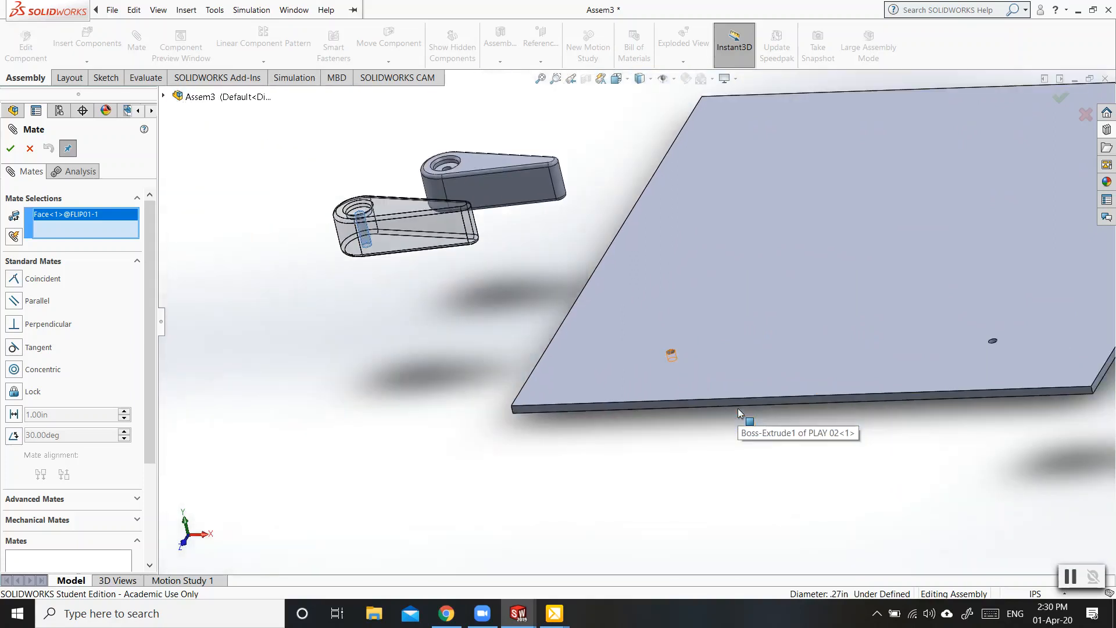
{"action": "left_click", "coordinate": [671, 354]}
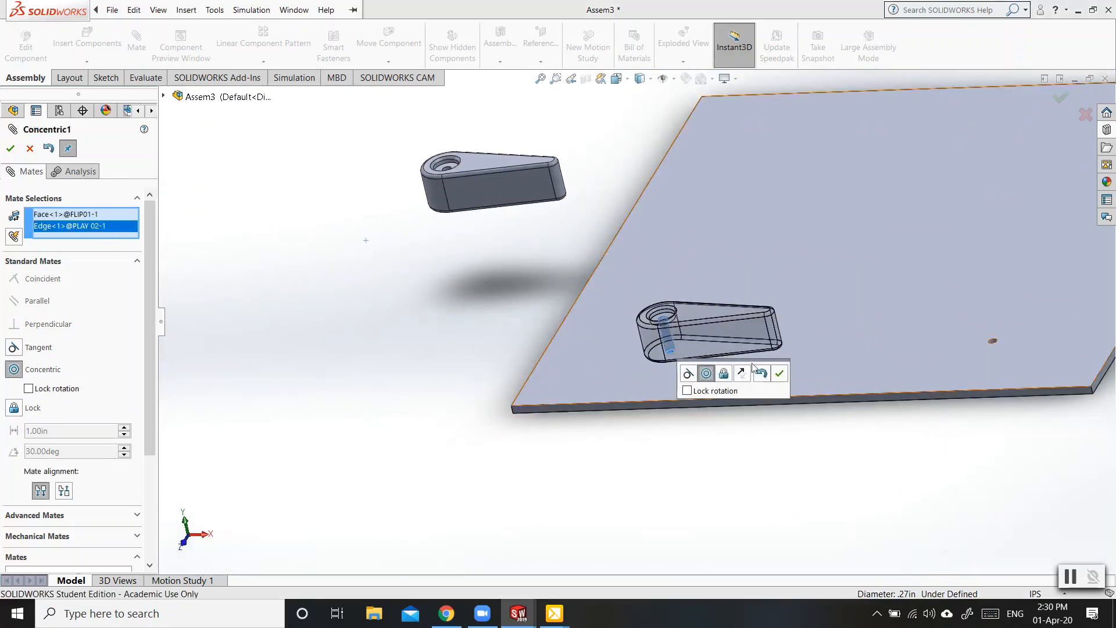
{"action": "left_click", "coordinate": [780, 373]}
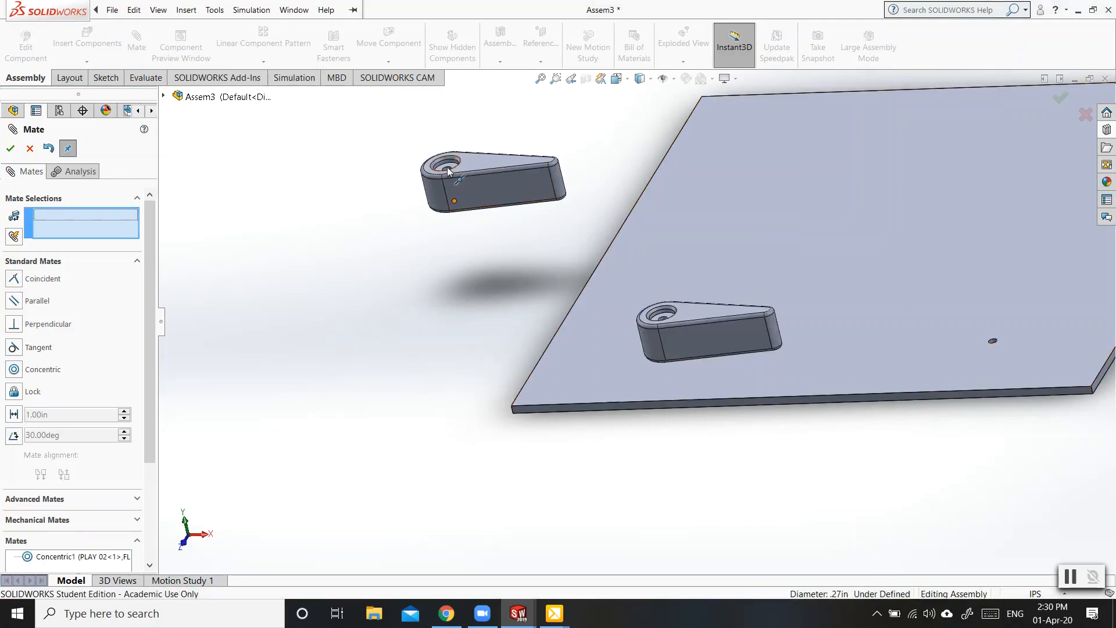
Step: Add a concentric mate between the second FLIP01's pin hole and the plate's right hole
{"action": "scroll", "coordinate": [448, 169], "scroll_direction": "up", "scroll_amount": 3}
{"action": "scroll", "coordinate": [450, 171], "scroll_direction": "down", "scroll_amount": 7}
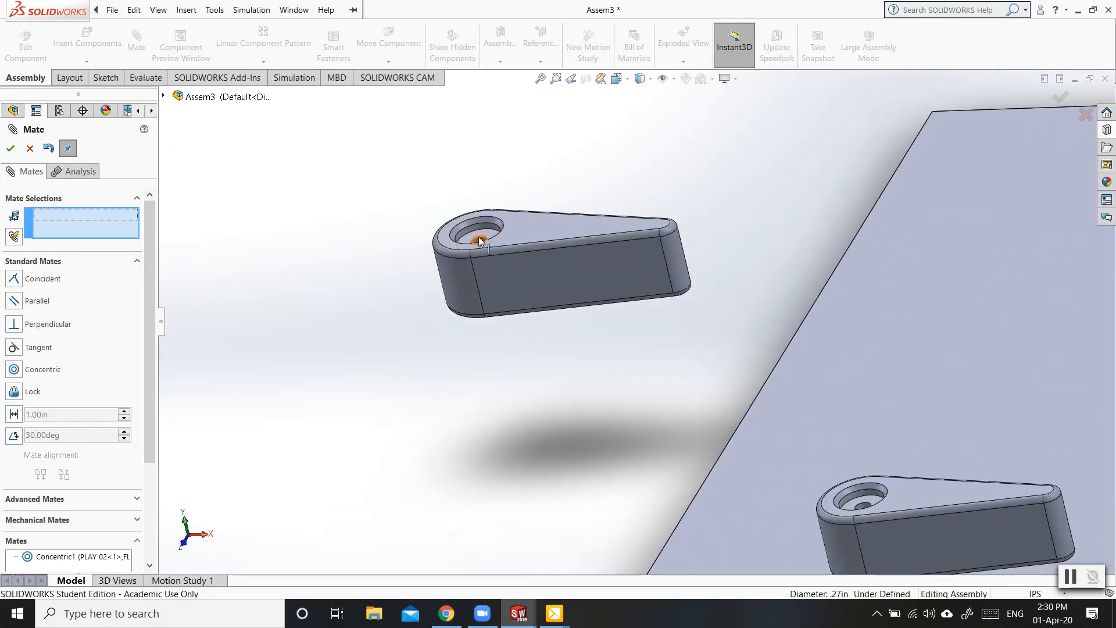
{"action": "left_click", "coordinate": [479, 238]}
{"action": "scroll", "coordinate": [635, 323], "scroll_direction": "up", "scroll_amount": 5}
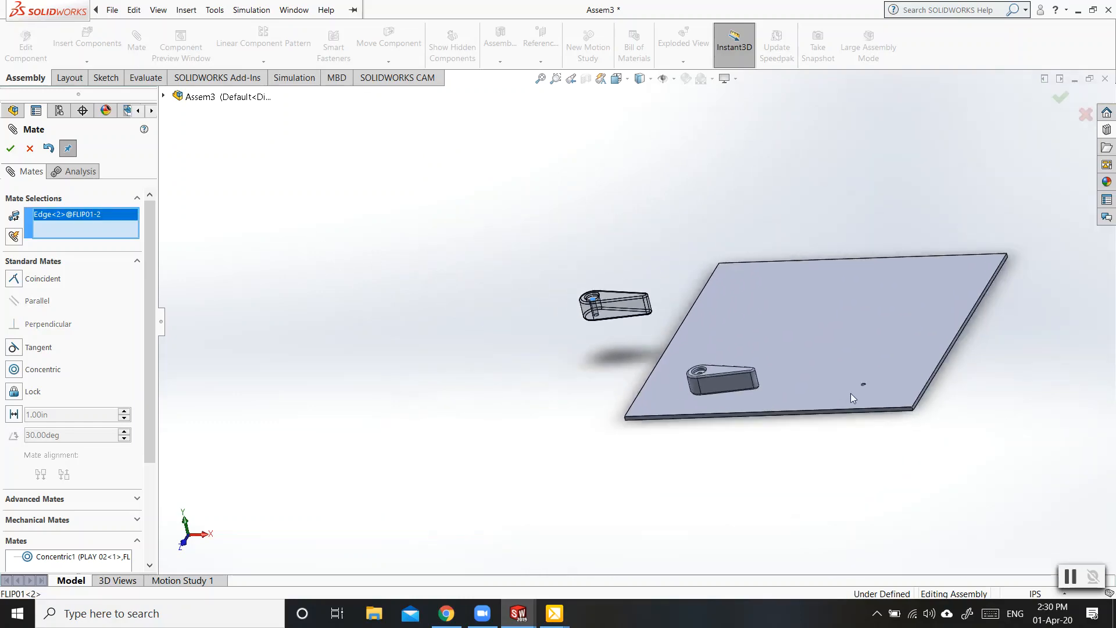
{"action": "scroll", "coordinate": [851, 396], "scroll_direction": "down", "scroll_amount": 6}
{"action": "left_click", "coordinate": [722, 301]}
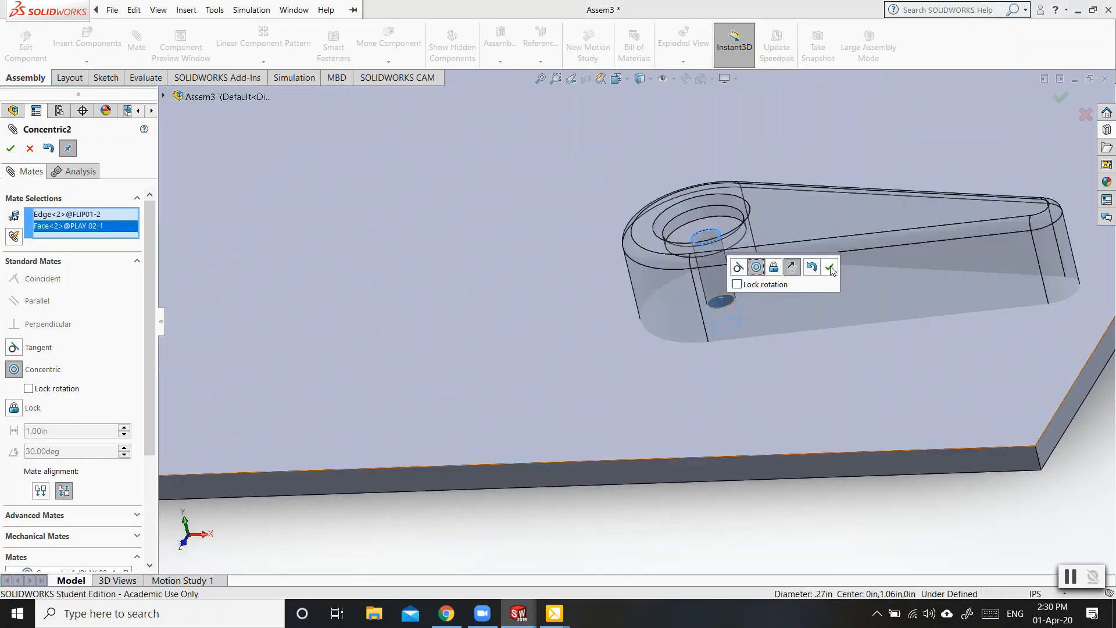
{"action": "left_click", "coordinate": [829, 267]}
Step: Swing the second FLIP01 to point toward the first and mate its underside coincident with the plate's top face
{"action": "scroll", "coordinate": [872, 300], "scroll_direction": "up", "scroll_amount": 4}
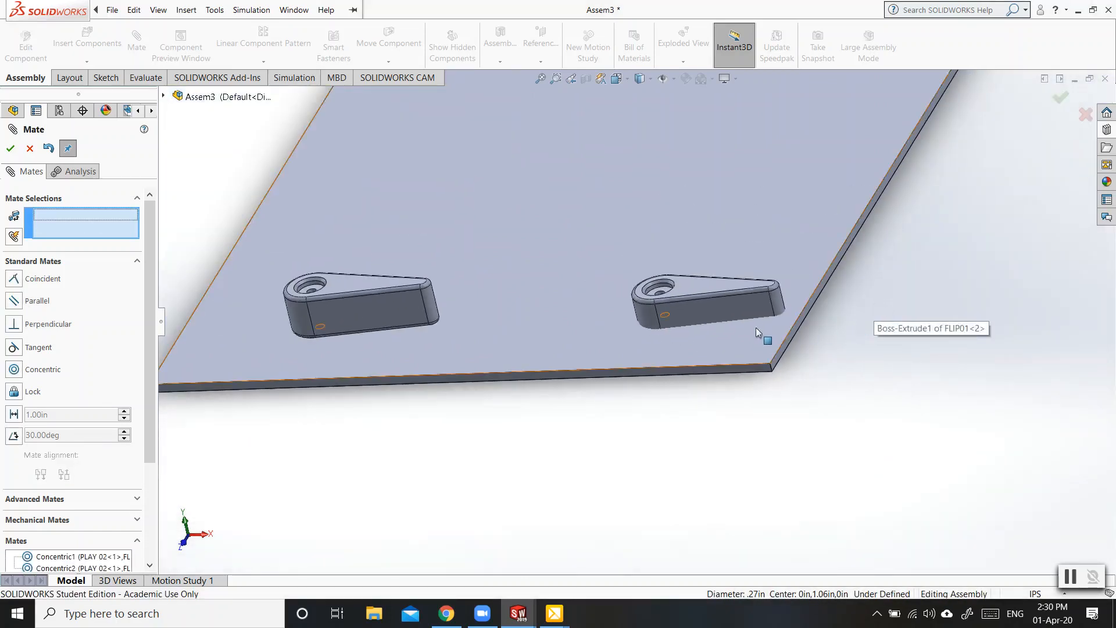
{"action": "left_click_drag", "start_coordinate": [698, 347], "coordinate": [434, 320]}
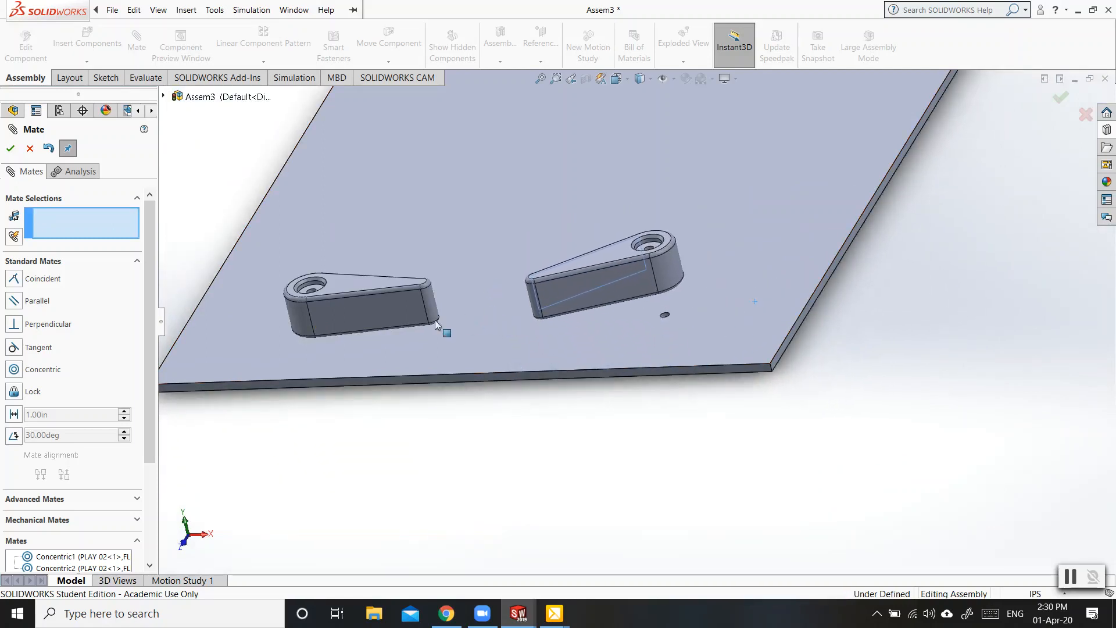
{"action": "middle_click_drag", "start_coordinate": [627, 431], "coordinate": [662, 337]}
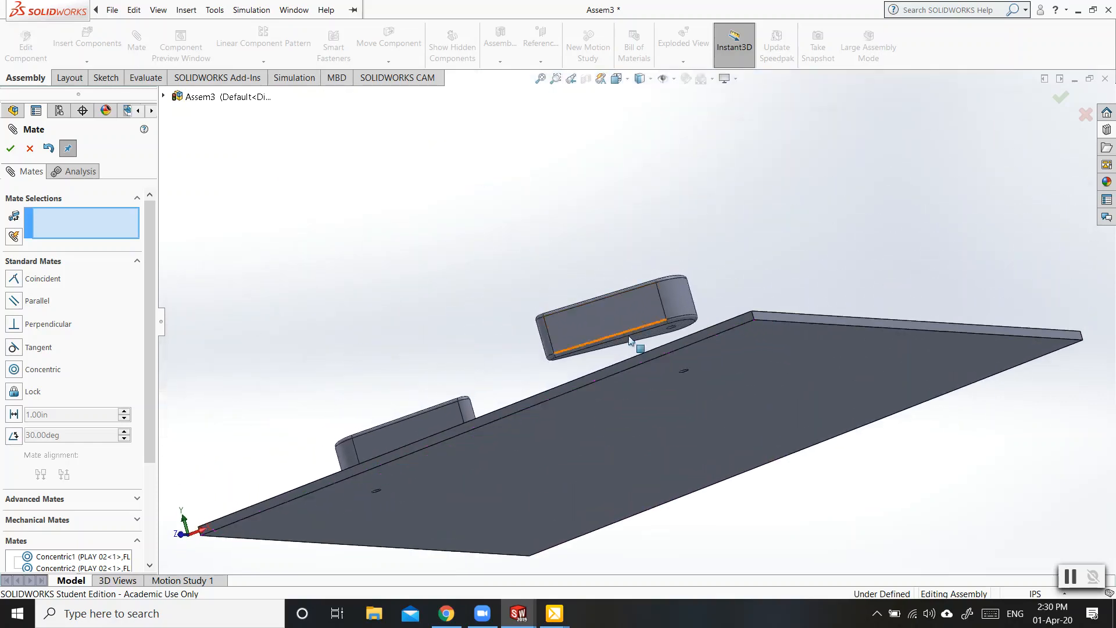
{"action": "left_click", "coordinate": [660, 335]}
{"action": "middle_click_drag", "start_coordinate": [601, 246], "coordinate": [610, 320]}
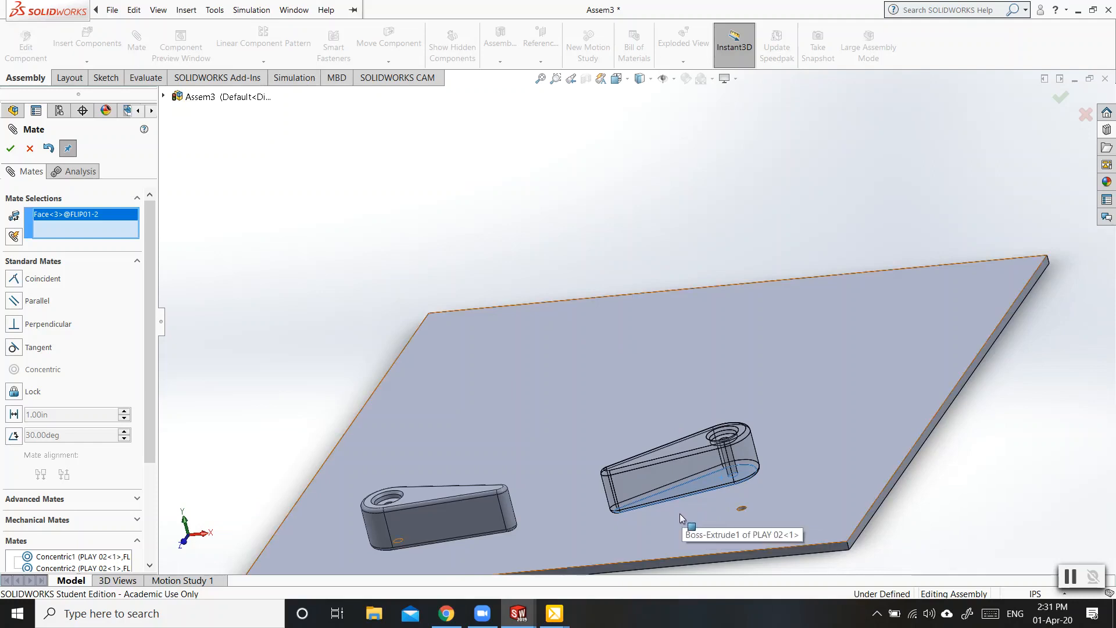
{"action": "left_click", "coordinate": [679, 514]}
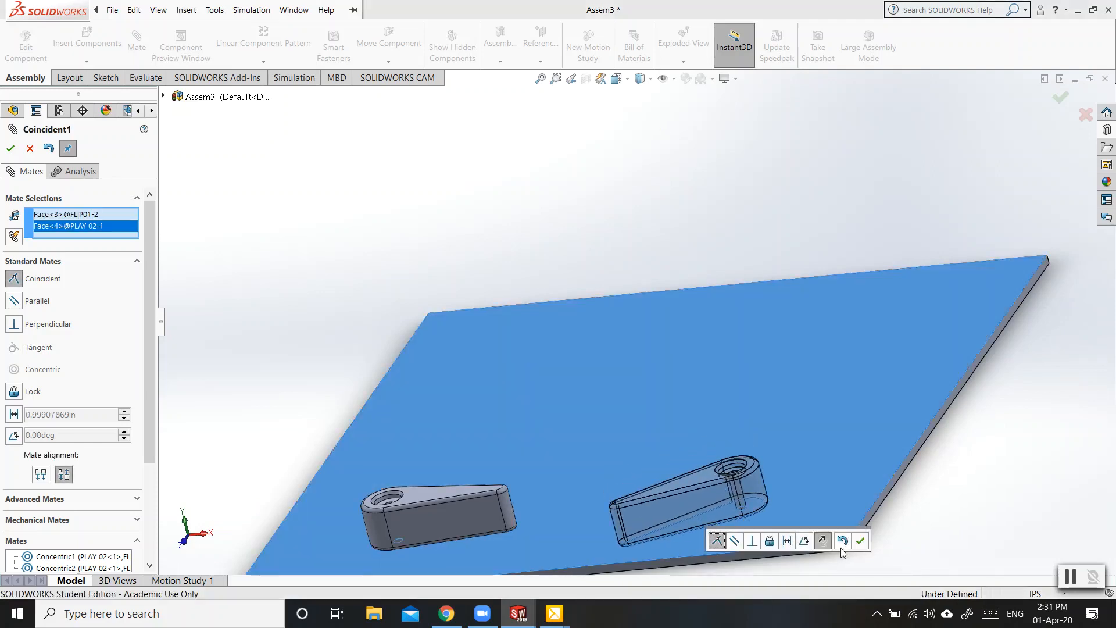
{"action": "left_click", "coordinate": [860, 542]}
Step: Pull the first FLIP01 aside and mate its underside coincident with the plate's top face
{"action": "scroll", "coordinate": [550, 422], "scroll_direction": "down", "scroll_amount": 3}
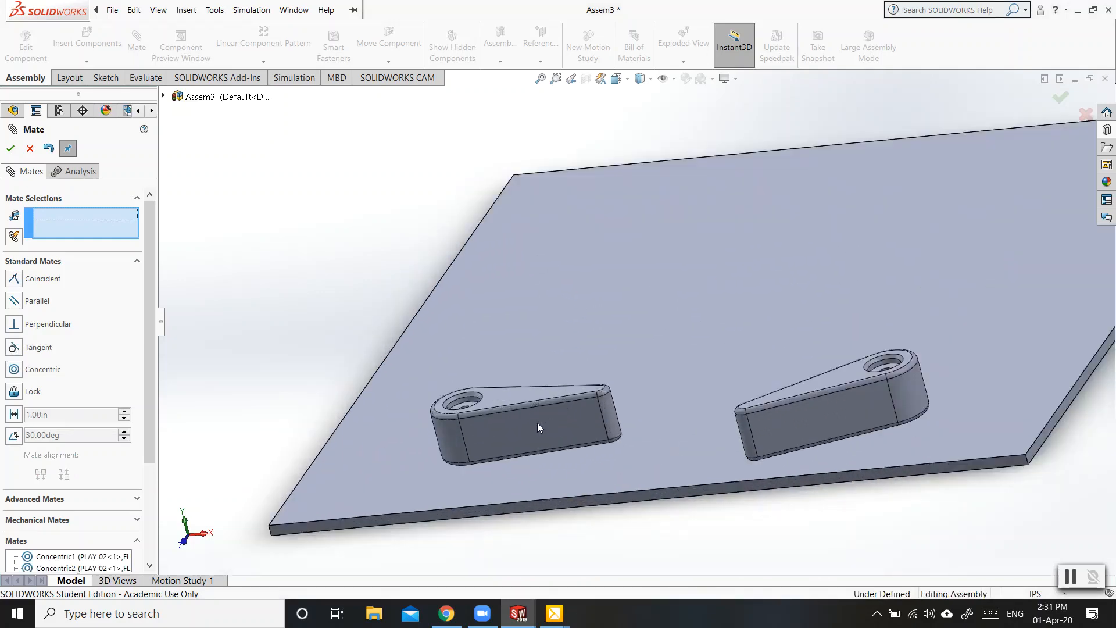
{"action": "left_click_drag", "start_coordinate": [537, 423], "coordinate": [489, 294]}
{"action": "middle_click_drag", "start_coordinate": [467, 373], "coordinate": [390, 395]}
{"action": "left_click", "coordinate": [447, 229]}
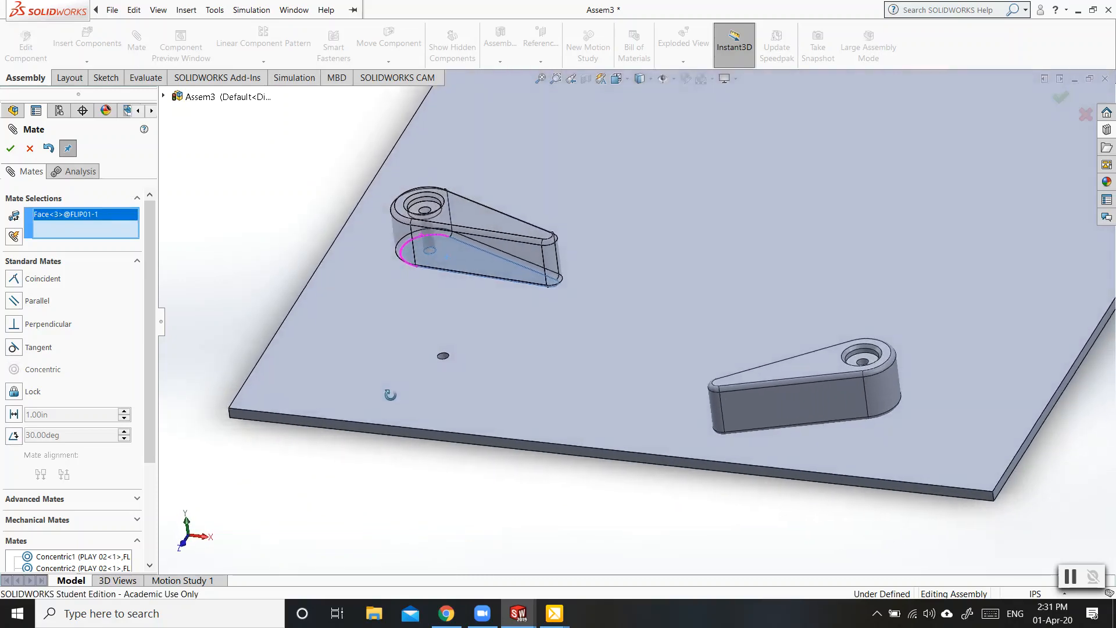
{"action": "left_click", "coordinate": [437, 393]}
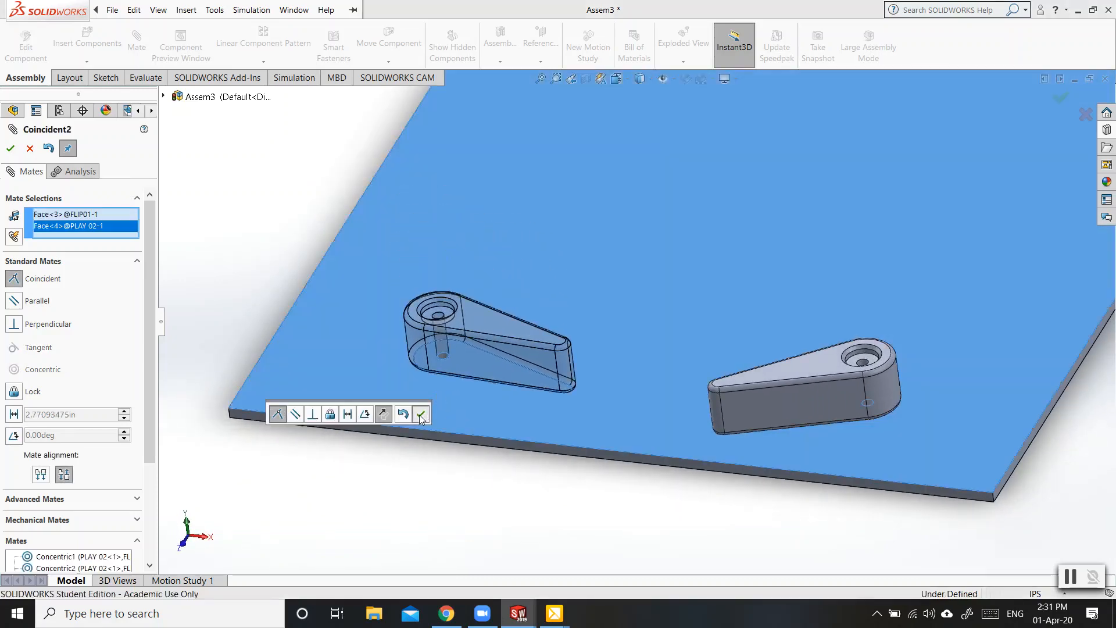
{"action": "left_click", "coordinate": [420, 413]}
Step: Swing both flippers slightly about their pin holes and finish adding mates
{"action": "middle_click_drag", "start_coordinate": [430, 481], "coordinate": [464, 587]}
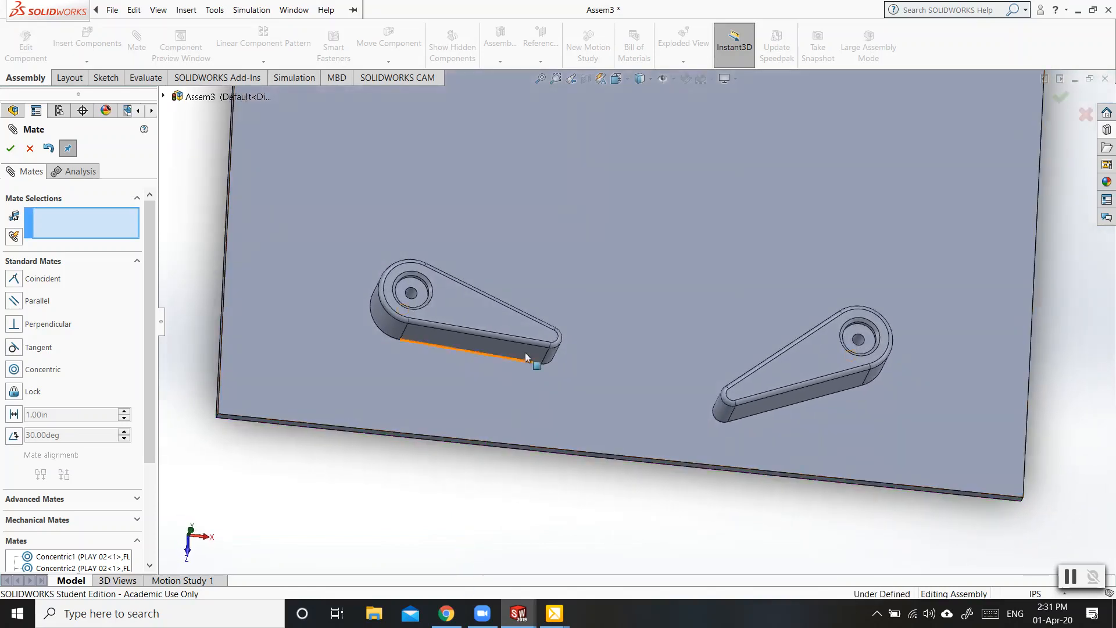
{"action": "left_click_drag", "start_coordinate": [535, 356], "coordinate": [468, 376]}
{"action": "left_click_drag", "start_coordinate": [749, 393], "coordinate": [719, 380]}
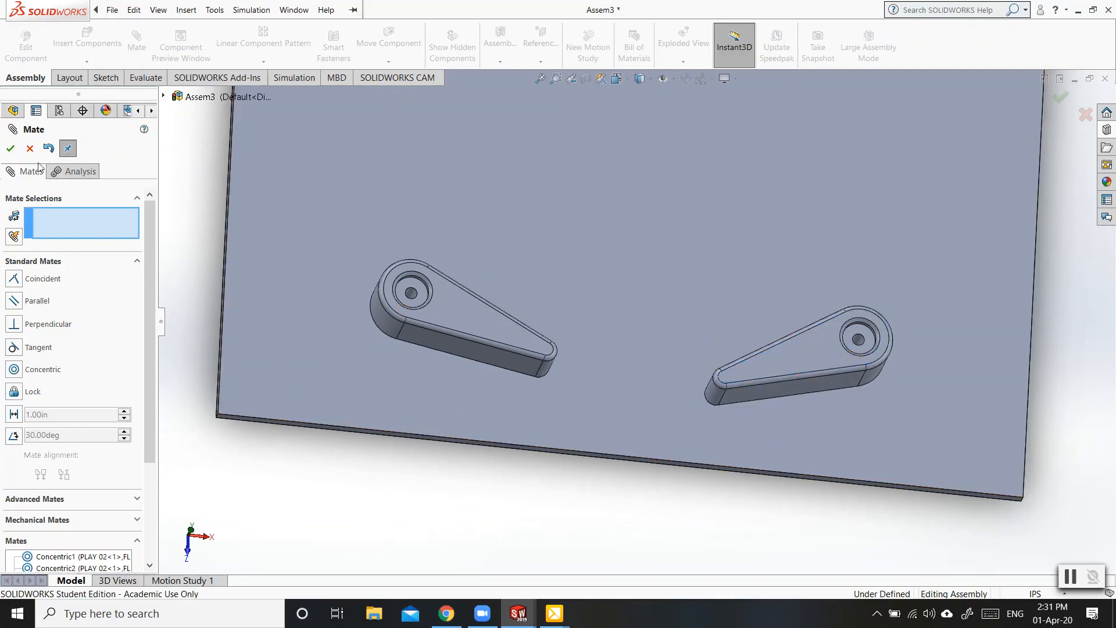
{"action": "left_click", "coordinate": [16, 151]}
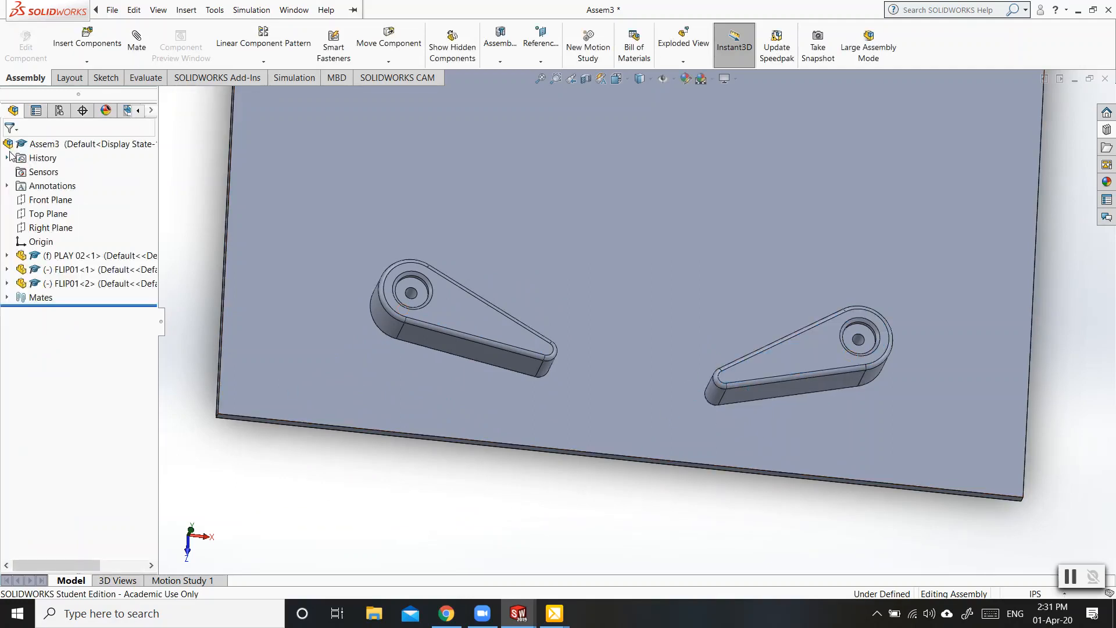
{"action": "middle_click_drag", "start_coordinate": [412, 447], "coordinate": [571, 363]}
{"action": "scroll", "coordinate": [453, 306], "scroll_direction": "down", "scroll_amount": 3}
{"action": "scroll", "coordinate": [418, 323], "scroll_direction": "up", "scroll_amount": 6}
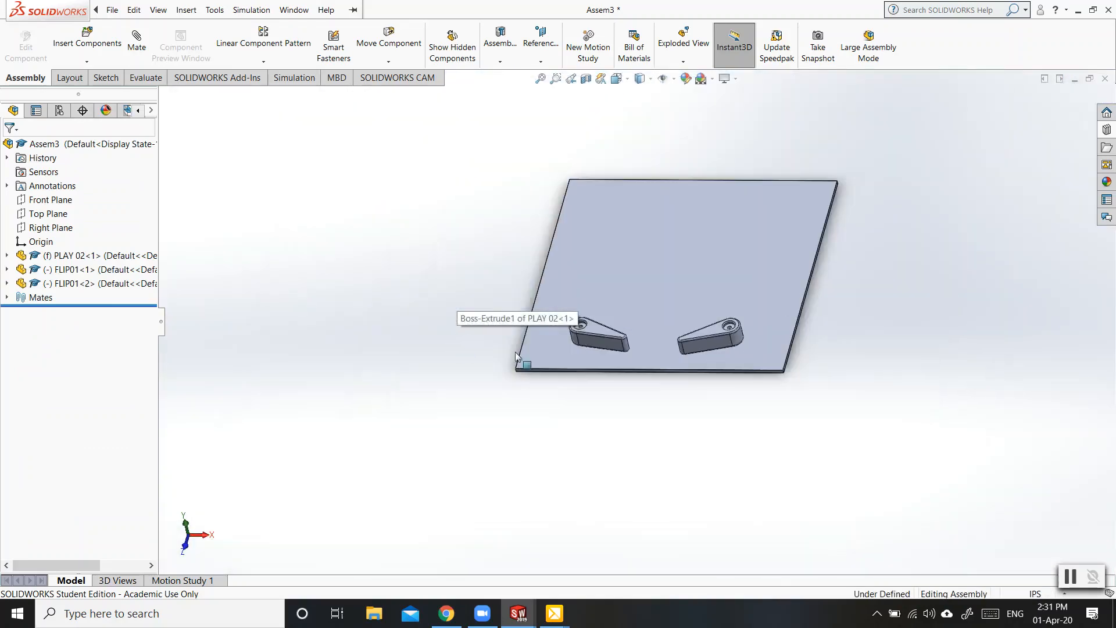
{"action": "scroll", "coordinate": [708, 319], "scroll_direction": "down", "scroll_amount": 2}
{"action": "mouse_move", "coordinate": [560, 463]}
{"action": "middle_mouse_down"}
{"action": "mouse_move", "coordinate": [541, 382]}
{"action": "mouse_move", "coordinate": [540, 309]}
{"action": "mouse_move", "coordinate": [548, 441]}
{"action": "mouse_move", "coordinate": [568, 448]}
{"action": "middle_mouse_up"}
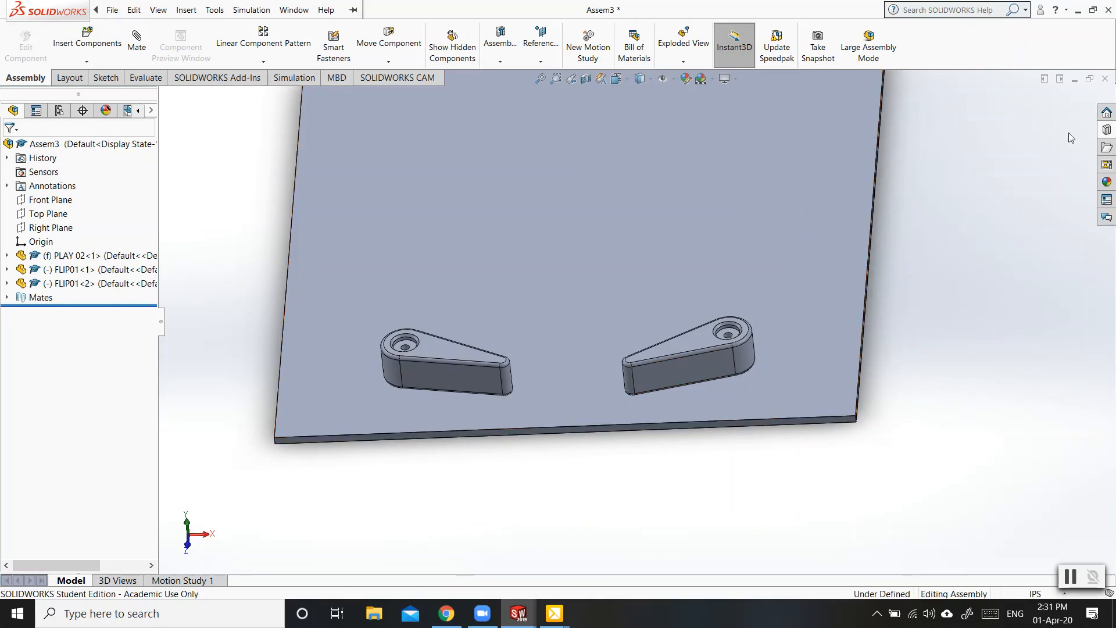
Step: Open the Design Library, return to the Toolbox root with its standards folders, and collapse the Toolbox tree
{"action": "left_click", "coordinate": [1107, 131]}
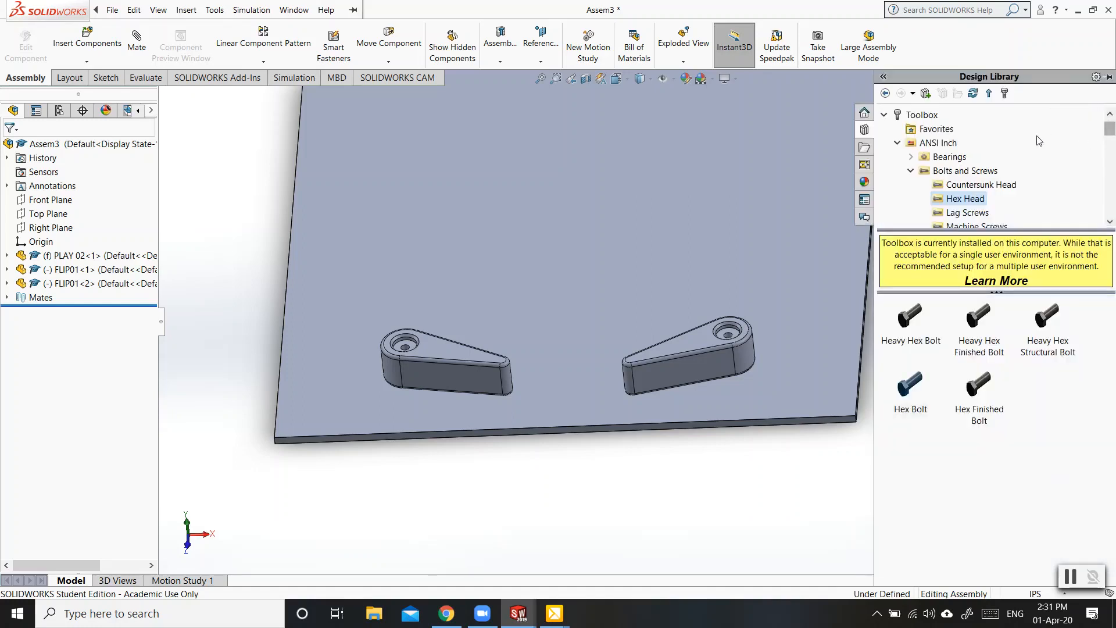
{"action": "left_click", "coordinate": [886, 94]}
{"action": "left_click", "coordinate": [885, 94]}
{"action": "left_click", "coordinate": [885, 94]}
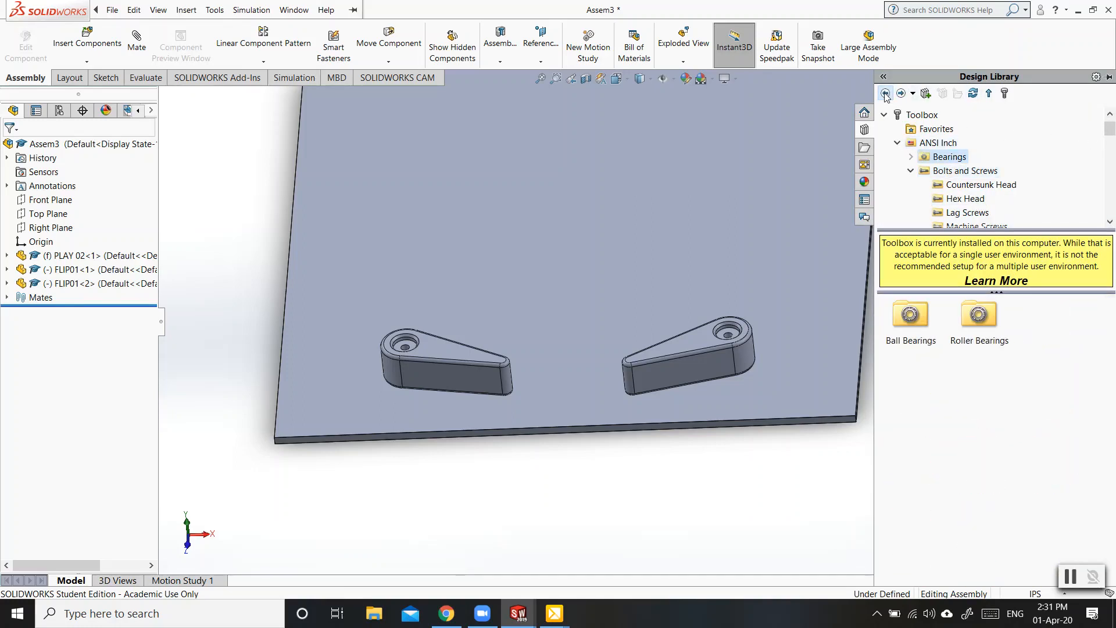
{"action": "left_click", "coordinate": [885, 93]}
{"action": "left_click", "coordinate": [885, 94]}
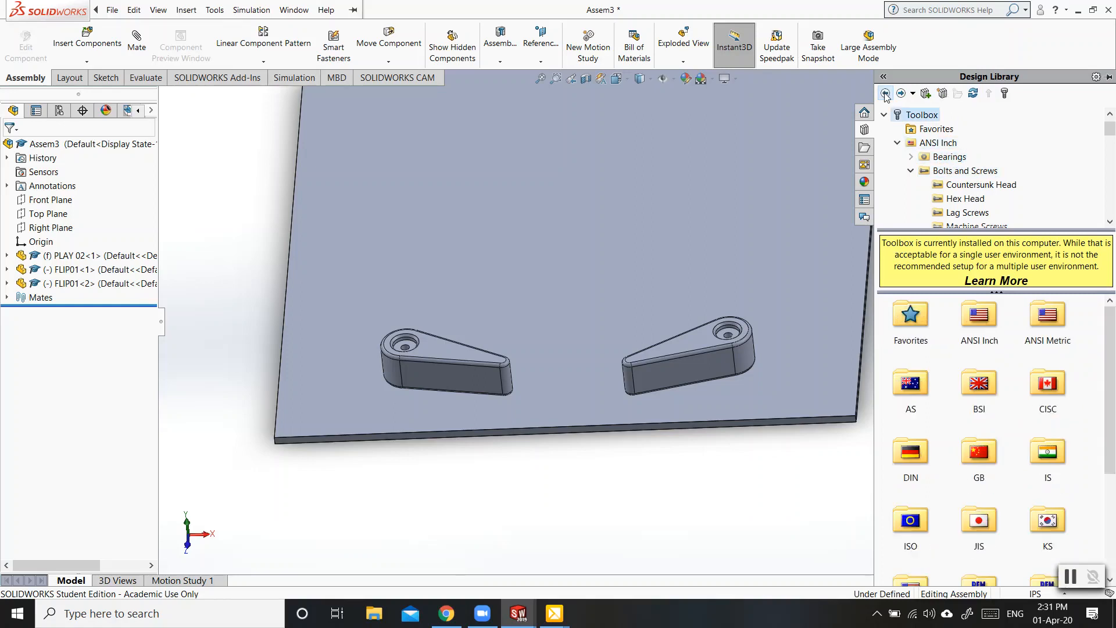
{"action": "left_click", "coordinate": [885, 94]}
{"action": "left_click", "coordinate": [885, 94]}
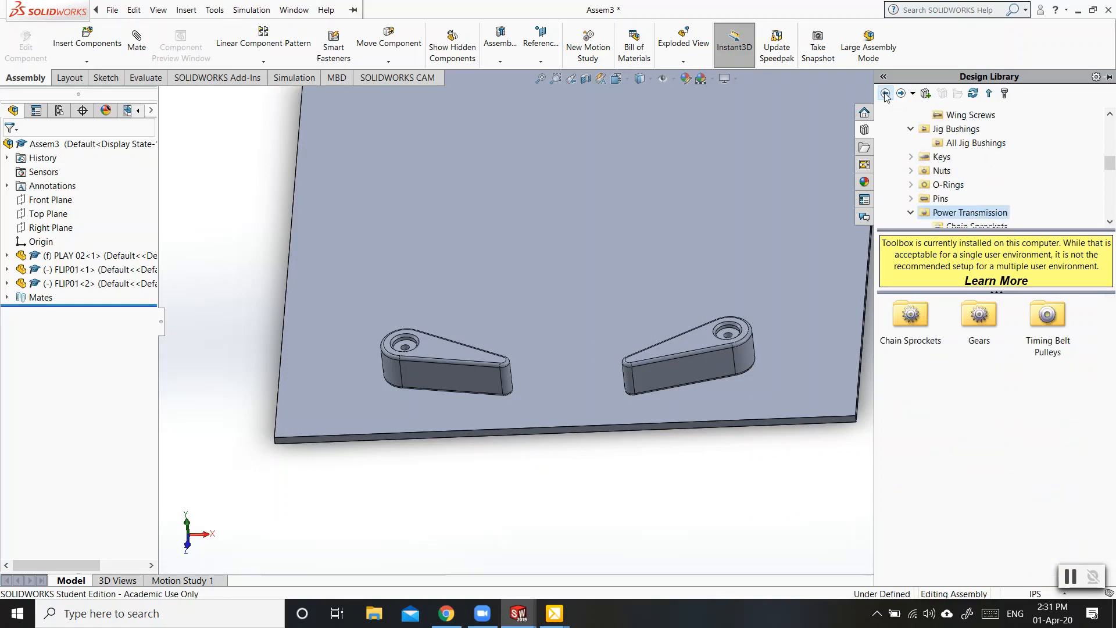
{"action": "left_click", "coordinate": [986, 95]}
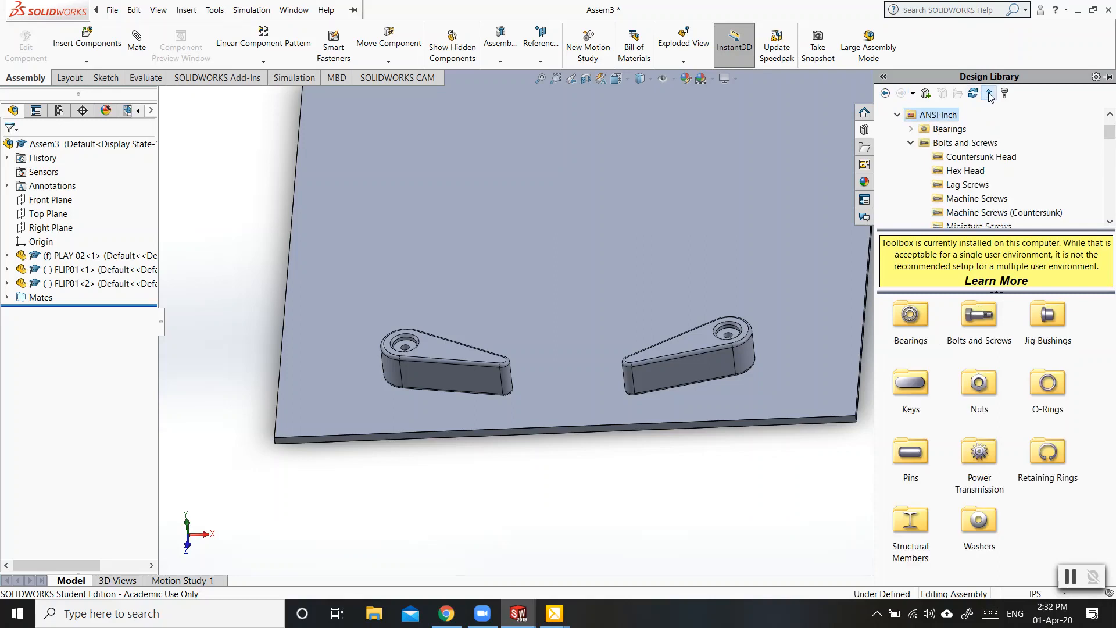
{"action": "left_click", "coordinate": [988, 95]}
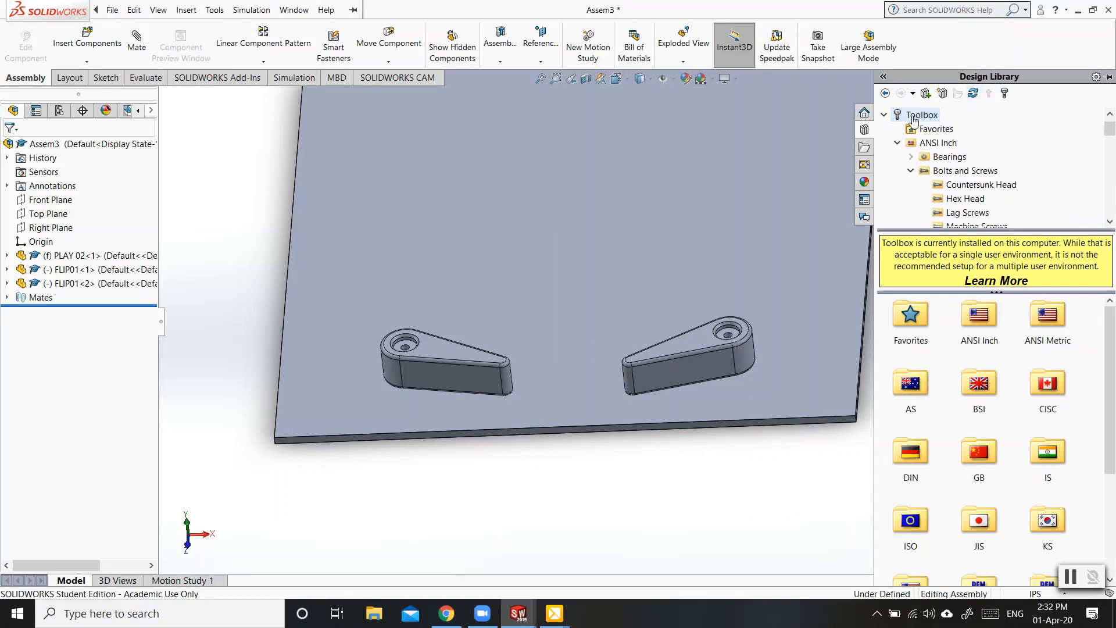
{"action": "left_click", "coordinate": [884, 114]}
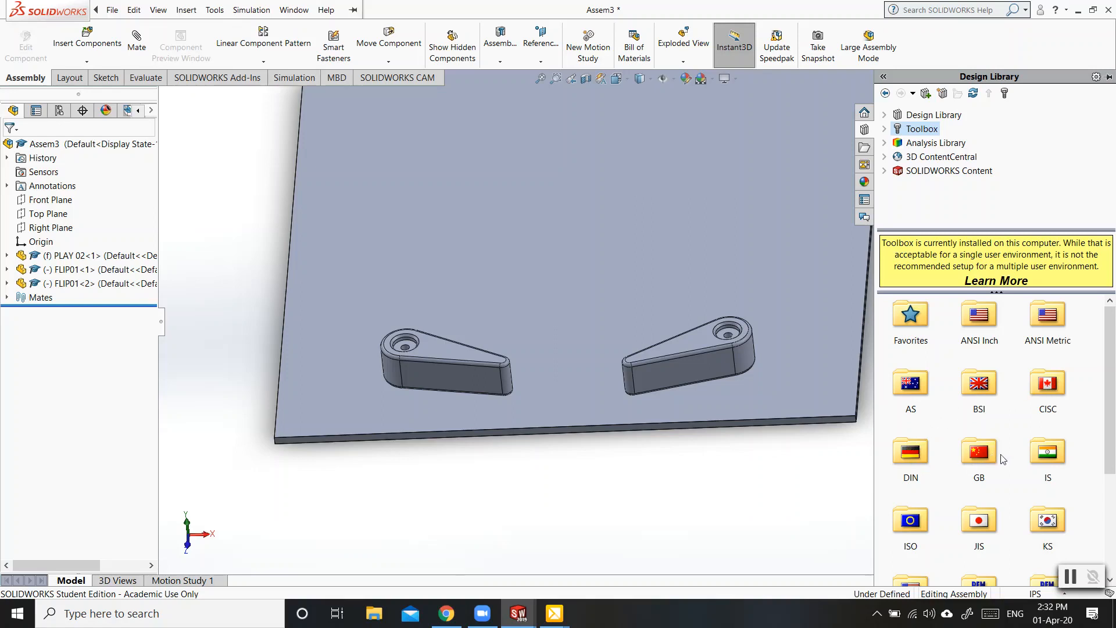
{"action": "scroll", "coordinate": [1051, 459], "scroll_direction": "down", "scroll_amount": 3}
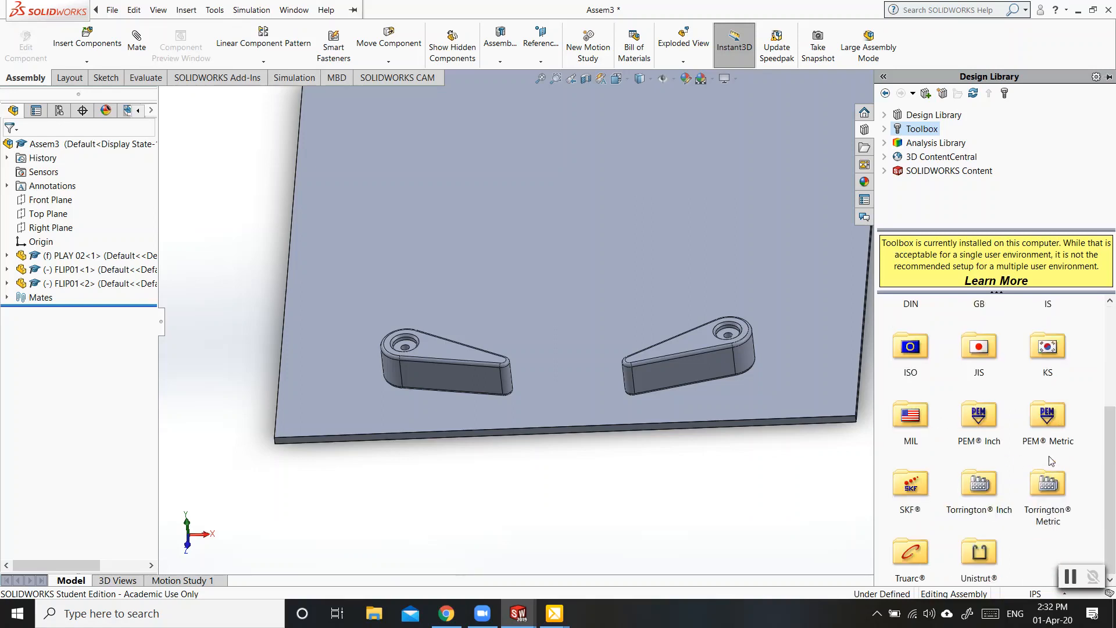
{"action": "scroll", "coordinate": [1051, 460], "scroll_direction": "up", "scroll_amount": 3}
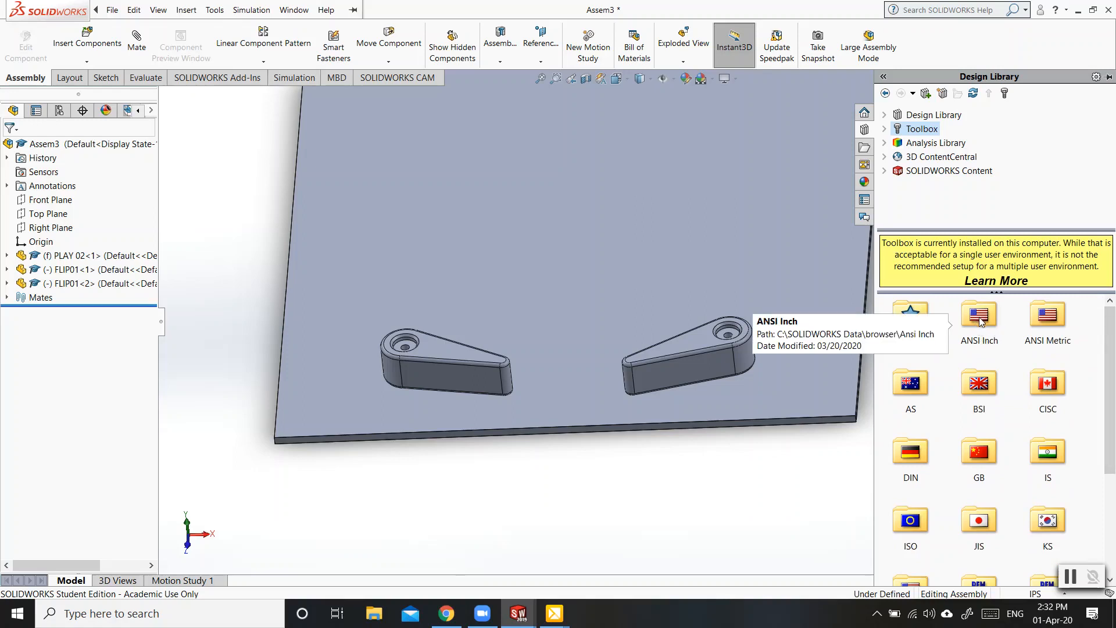
Step: Examine the gear types under ANSI Inch Power Transmission in the Toolbox and return to the category level
{"action": "double_click", "coordinate": [990, 316]}
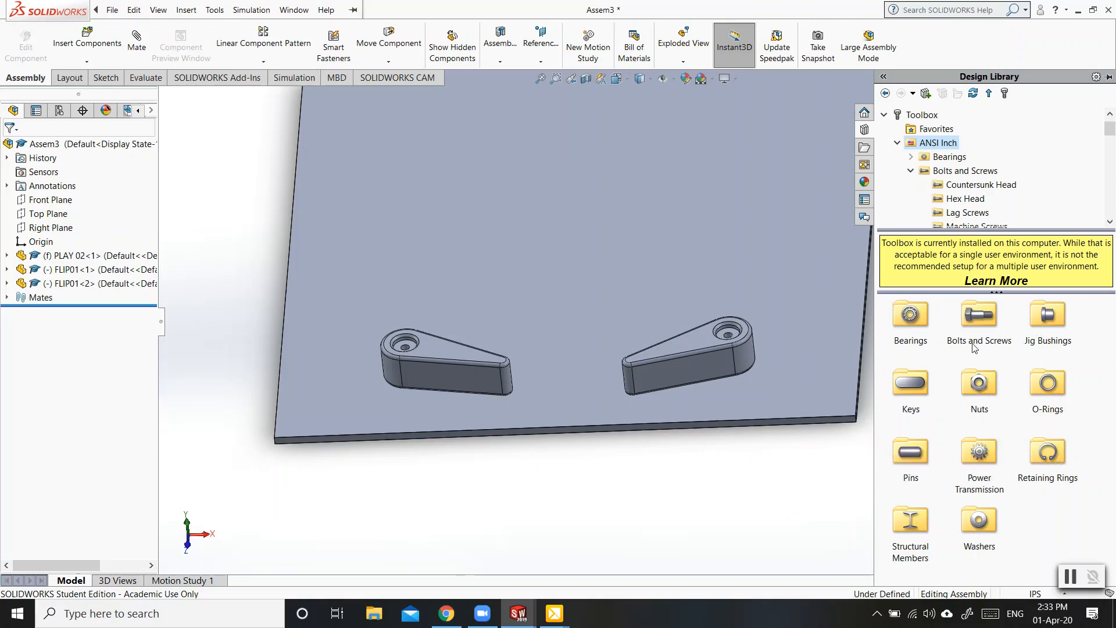
{"action": "double_click", "coordinate": [984, 455]}
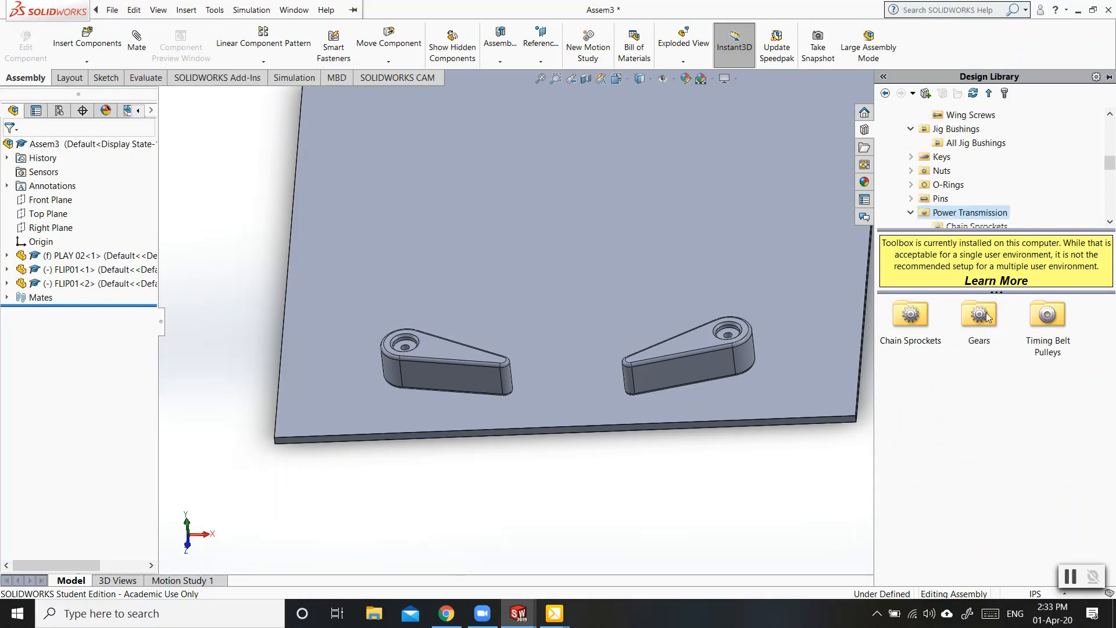
{"action": "double_click", "coordinate": [978, 328]}
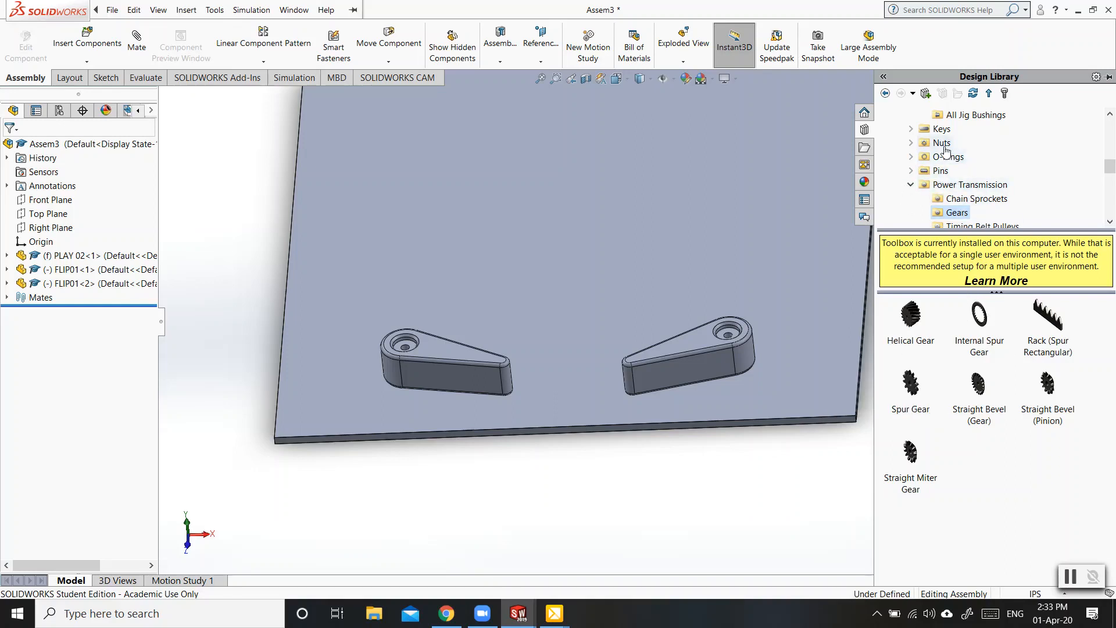
{"action": "scroll", "coordinate": [953, 140], "scroll_direction": "up", "scroll_amount": 3}
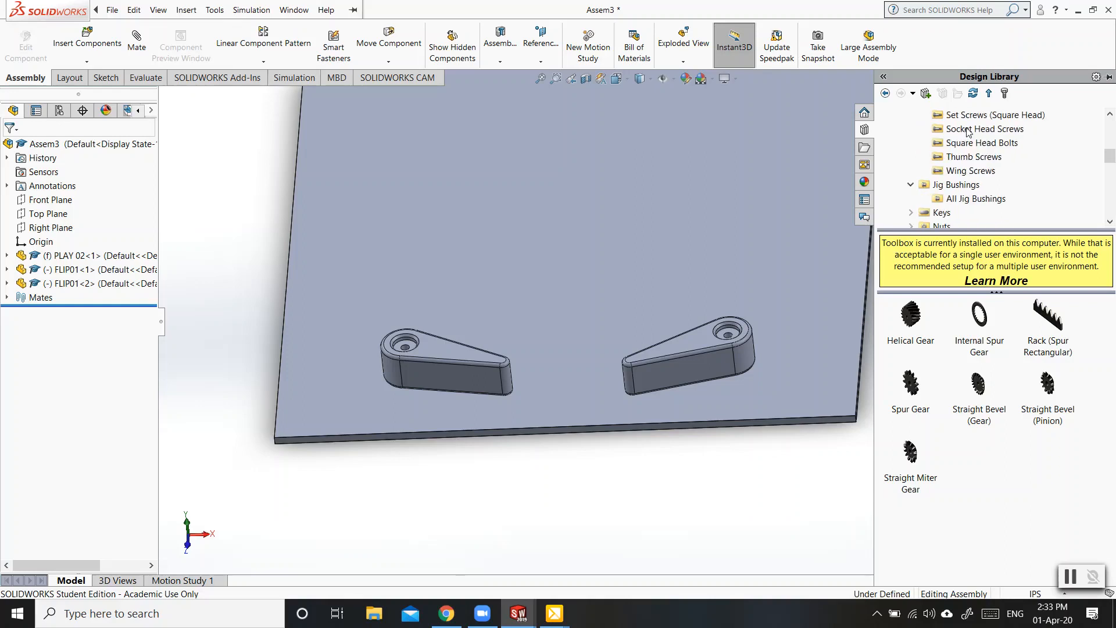
{"action": "left_click", "coordinate": [989, 94]}
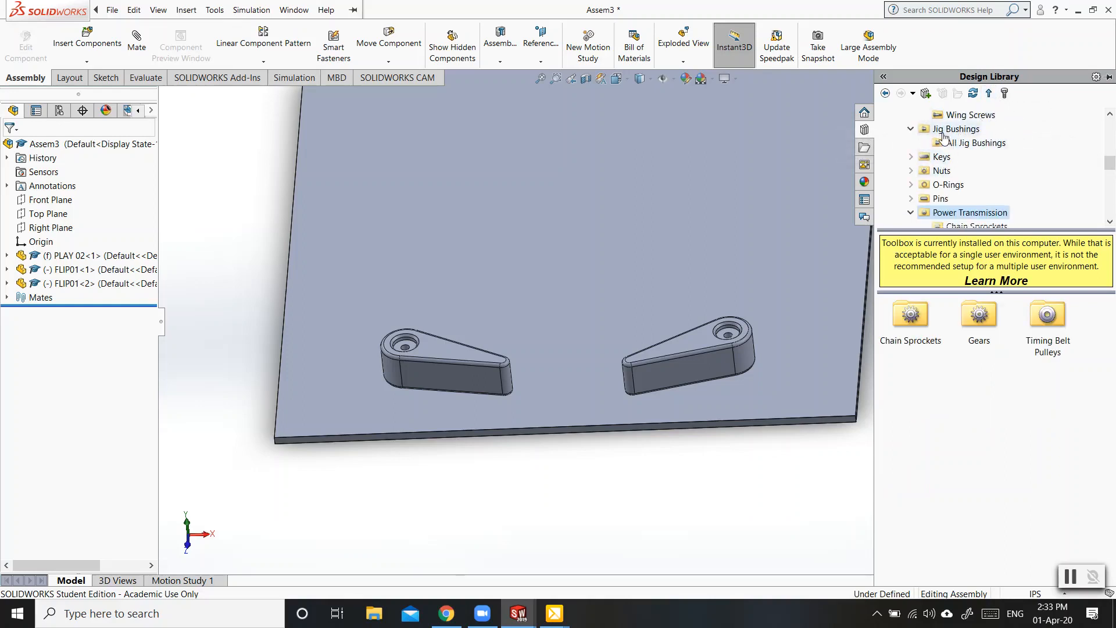
{"action": "scroll", "coordinate": [941, 157], "scroll_direction": "up", "scroll_amount": 3}
{"action": "scroll", "coordinate": [953, 167], "scroll_direction": "up", "scroll_amount": 4}
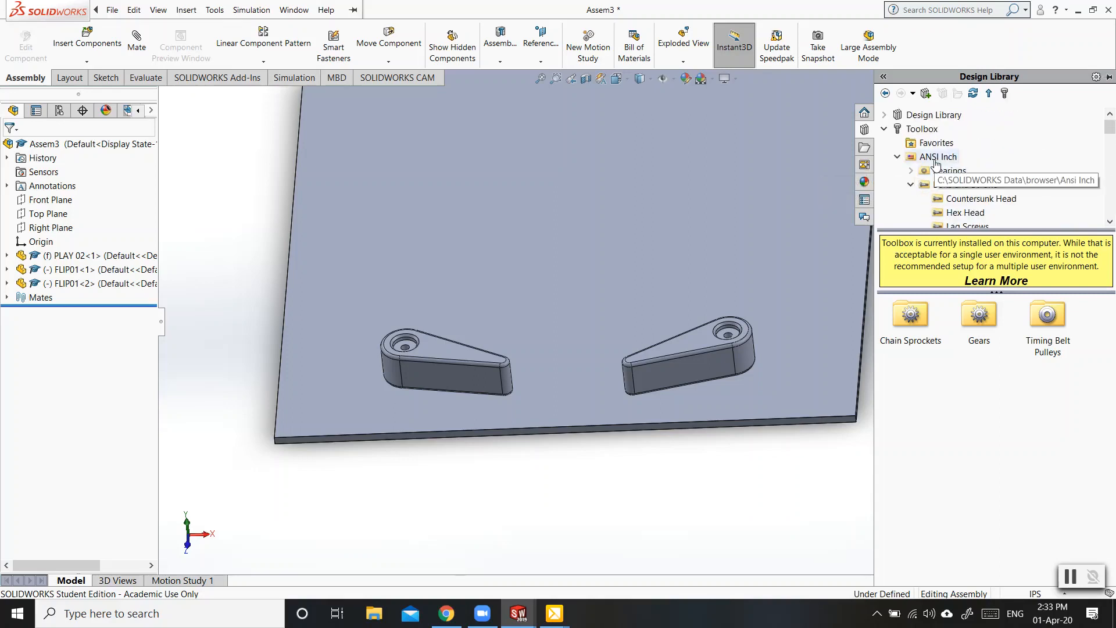
Step: Insert a Hex Bolt from the ANSI Inch Bolts and Screws, Hex Head folder, placing it beside the plate's left edge
{"action": "left_click", "coordinate": [935, 158]}
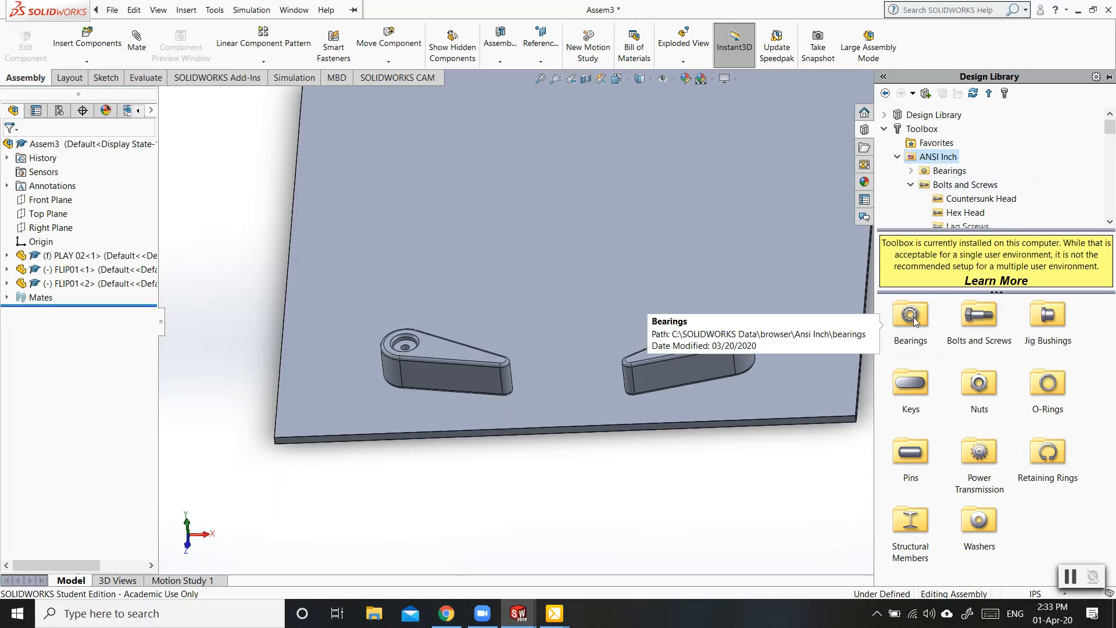
{"action": "double_click", "coordinate": [984, 315]}
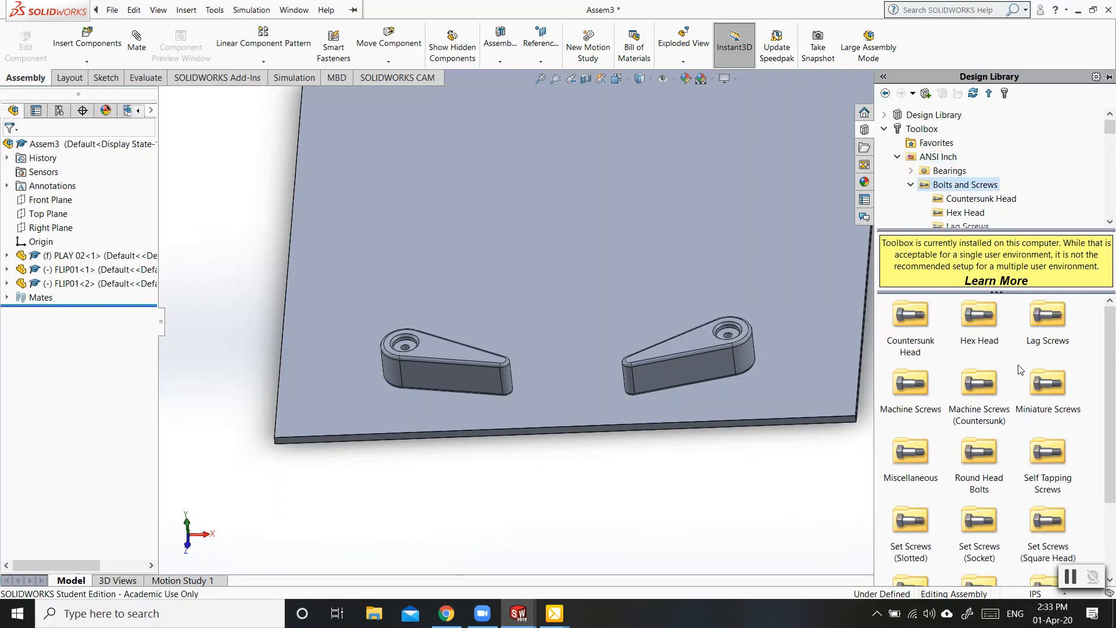
{"action": "scroll", "coordinate": [910, 421], "scroll_direction": "down", "scroll_amount": 3}
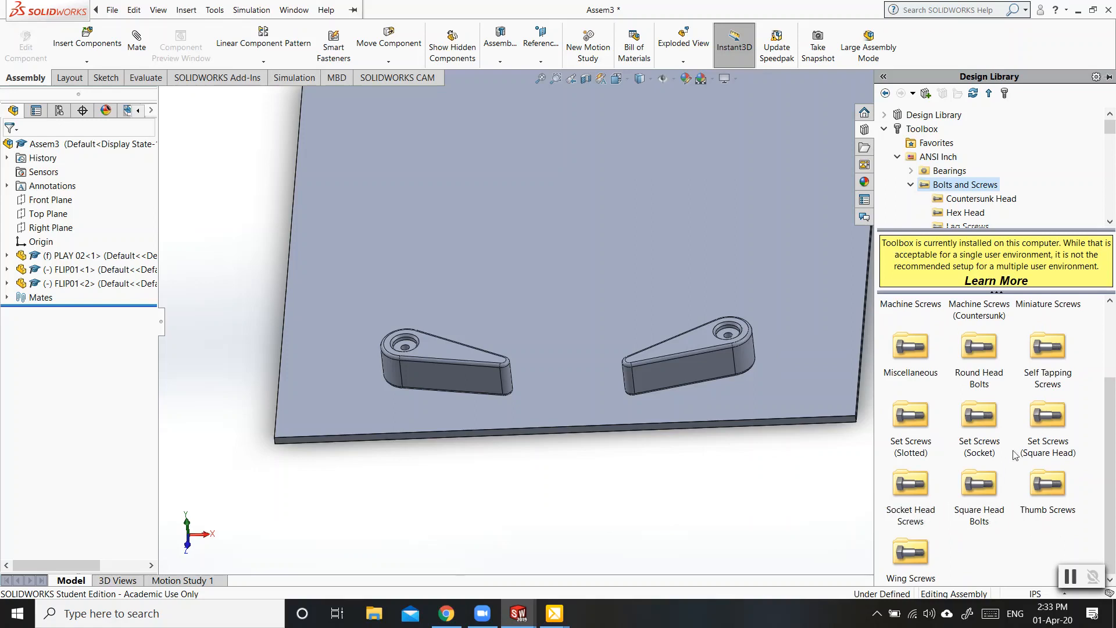
{"action": "scroll", "coordinate": [1014, 446], "scroll_direction": "up", "scroll_amount": 3}
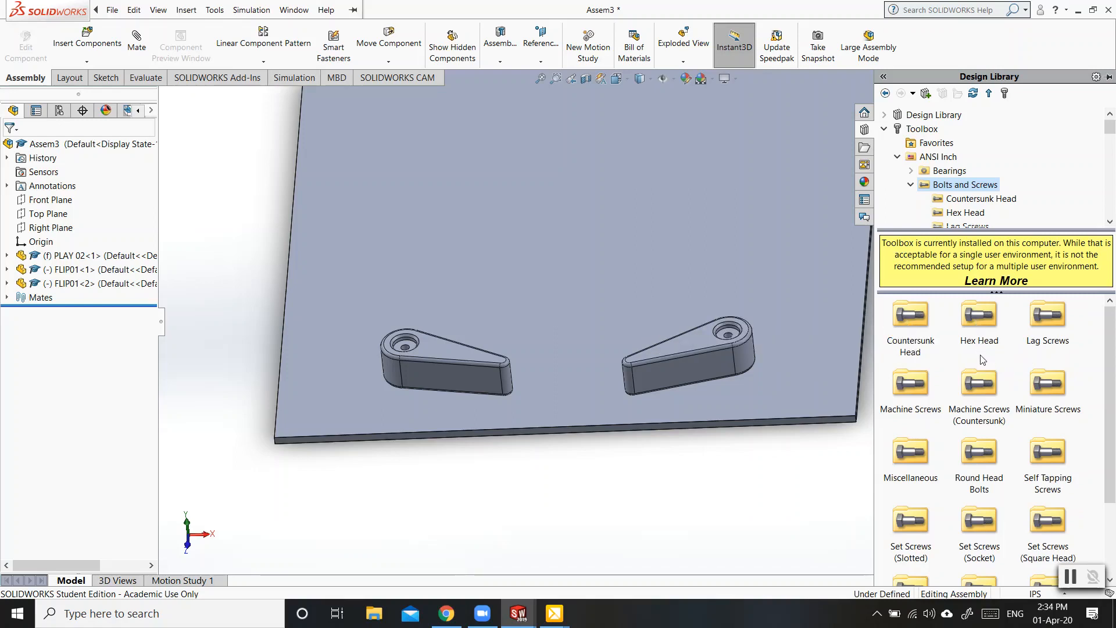
{"action": "double_click", "coordinate": [982, 316]}
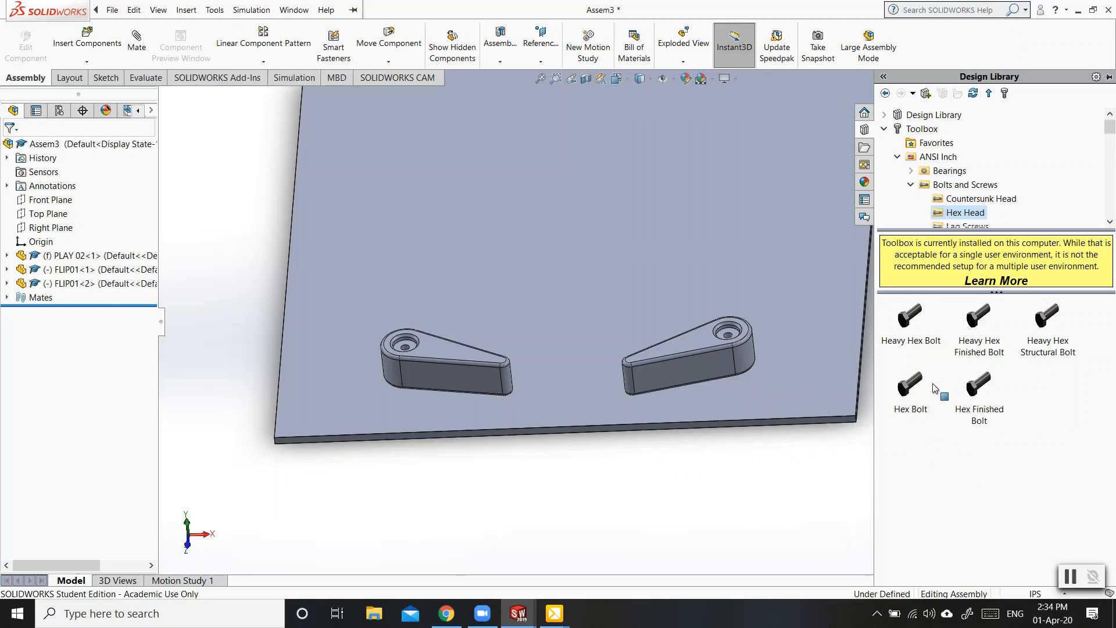
{"action": "left_click", "coordinate": [912, 389]}
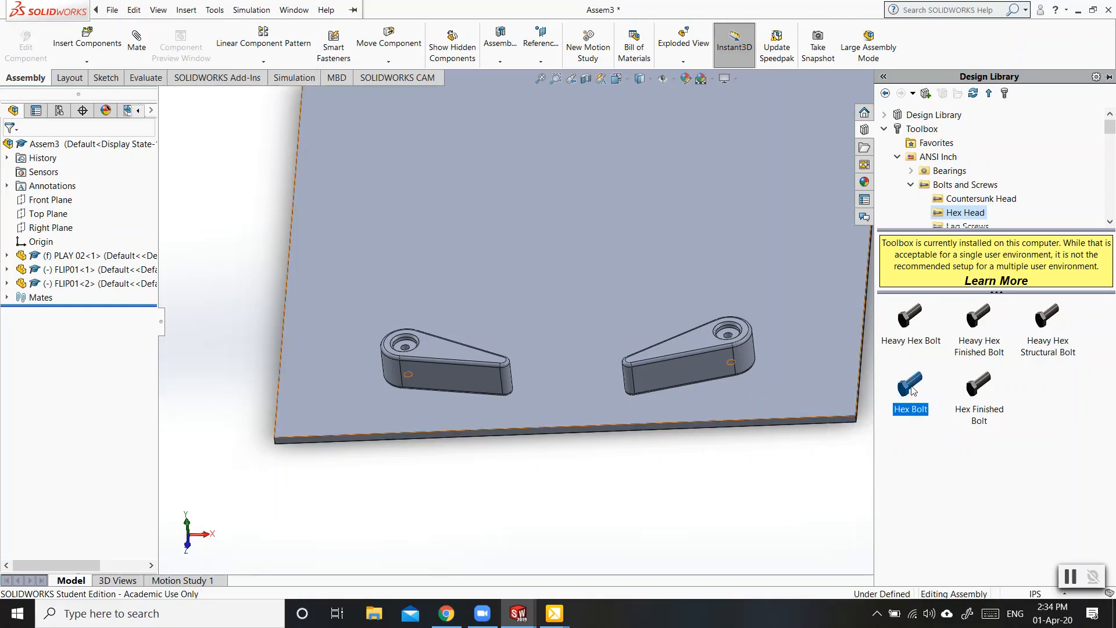
{"action": "left_click_drag", "start_coordinate": [912, 389], "coordinate": [248, 283]}
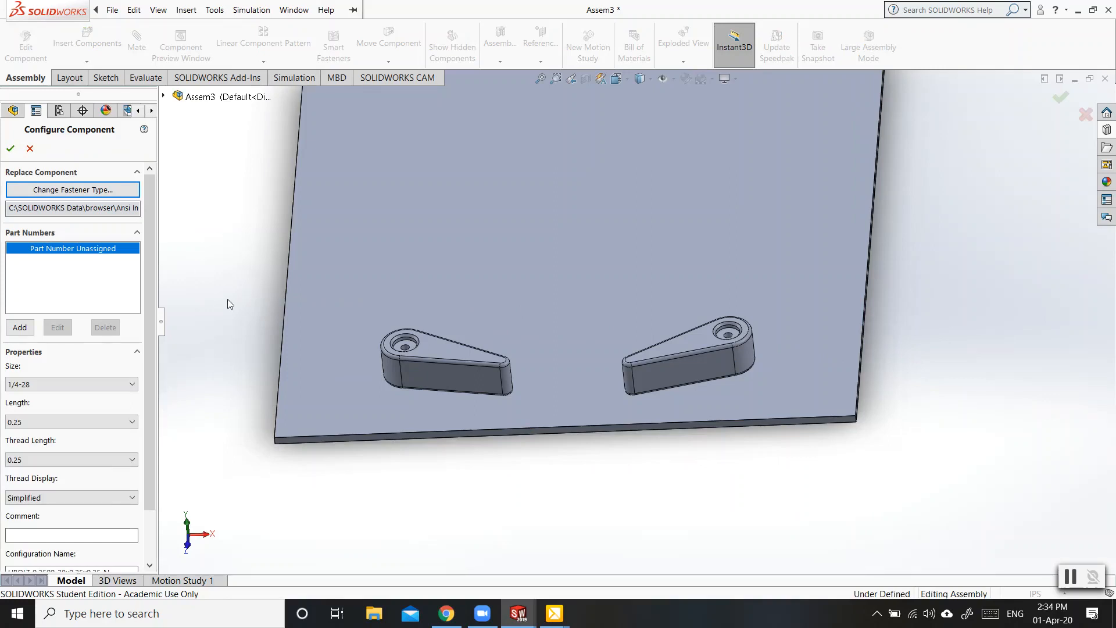
Step: Set the inserted hex bolt's size to 1/4-20
{"action": "middle_click_drag", "start_coordinate": [250, 453], "coordinate": [232, 353]}
{"action": "scroll", "coordinate": [265, 411], "scroll_direction": "down", "scroll_amount": 3}
{"action": "scroll", "coordinate": [341, 399], "scroll_direction": "up", "scroll_amount": 4}
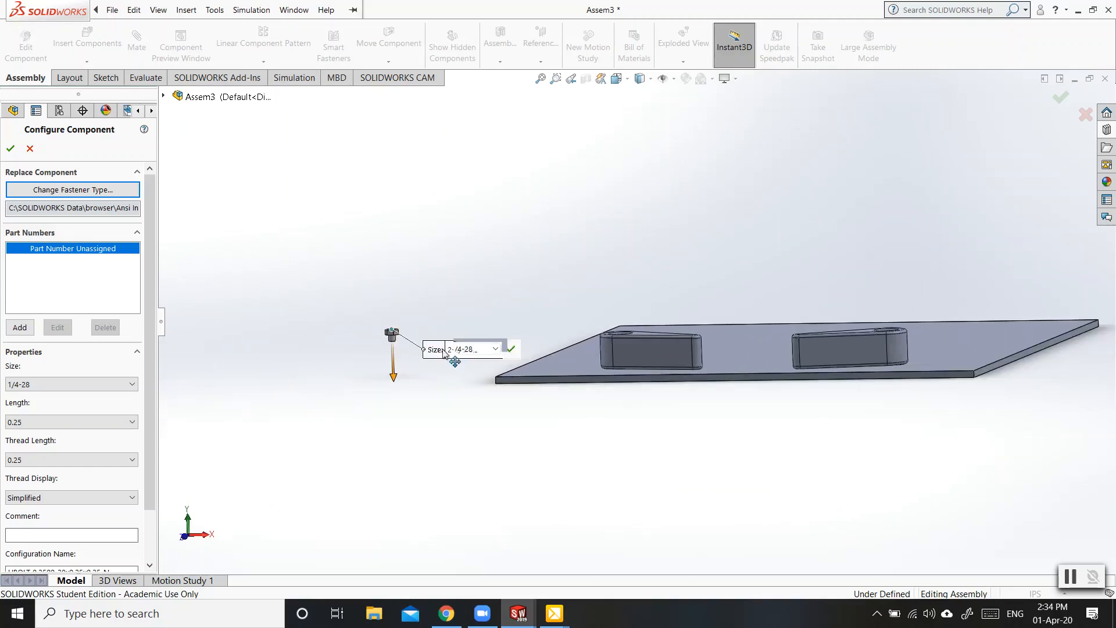
{"action": "scroll", "coordinate": [401, 356], "scroll_direction": "down", "scroll_amount": 5}
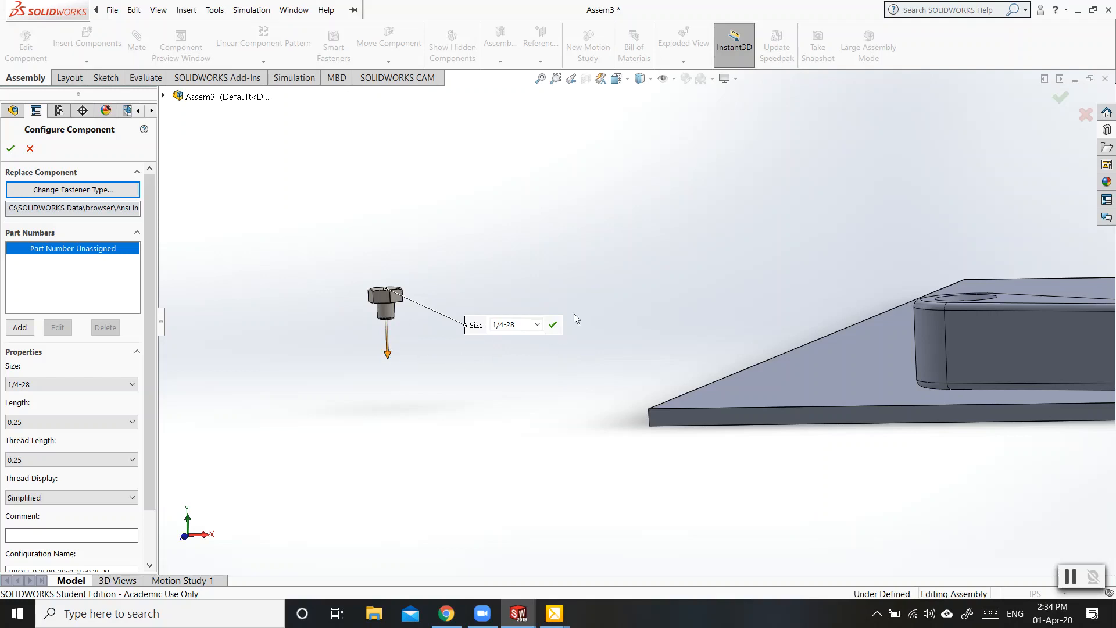
{"action": "left_click", "coordinate": [536, 326]}
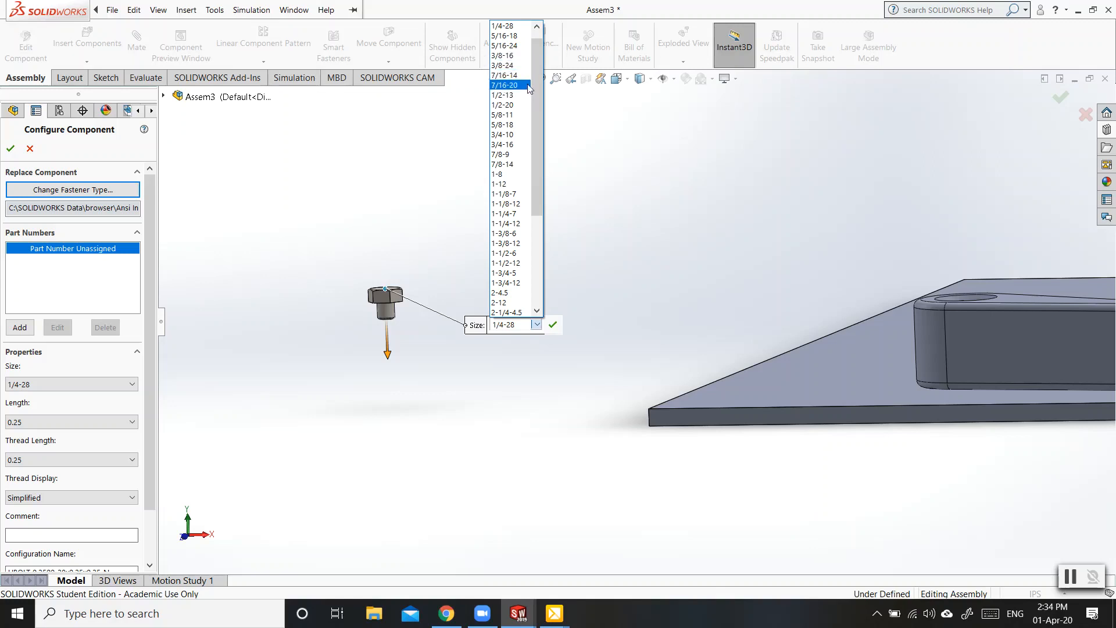
{"action": "left_click_drag", "start_coordinate": [536, 99], "coordinate": [536, 55]}
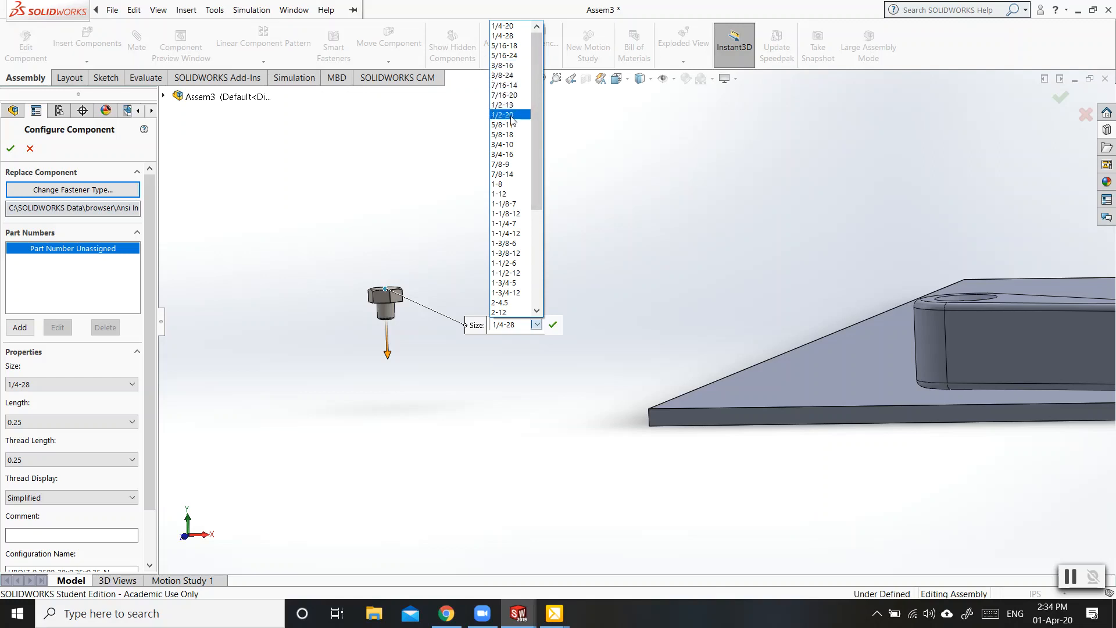
{"action": "left_click", "coordinate": [67, 368]}
{"action": "left_click", "coordinate": [73, 384]}
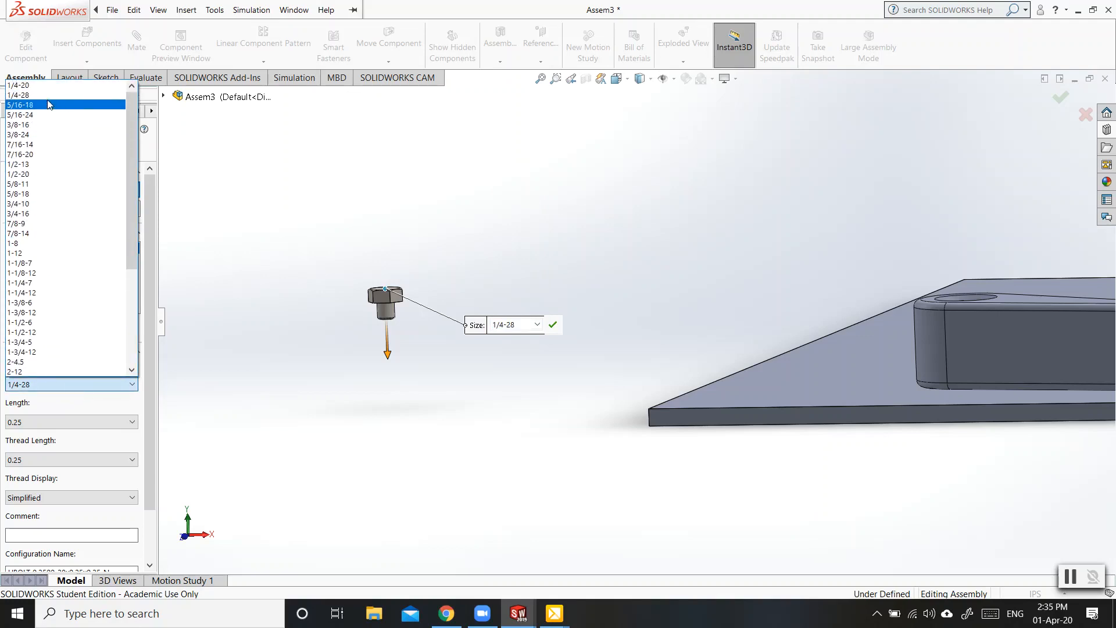
{"action": "left_click", "coordinate": [39, 87]}
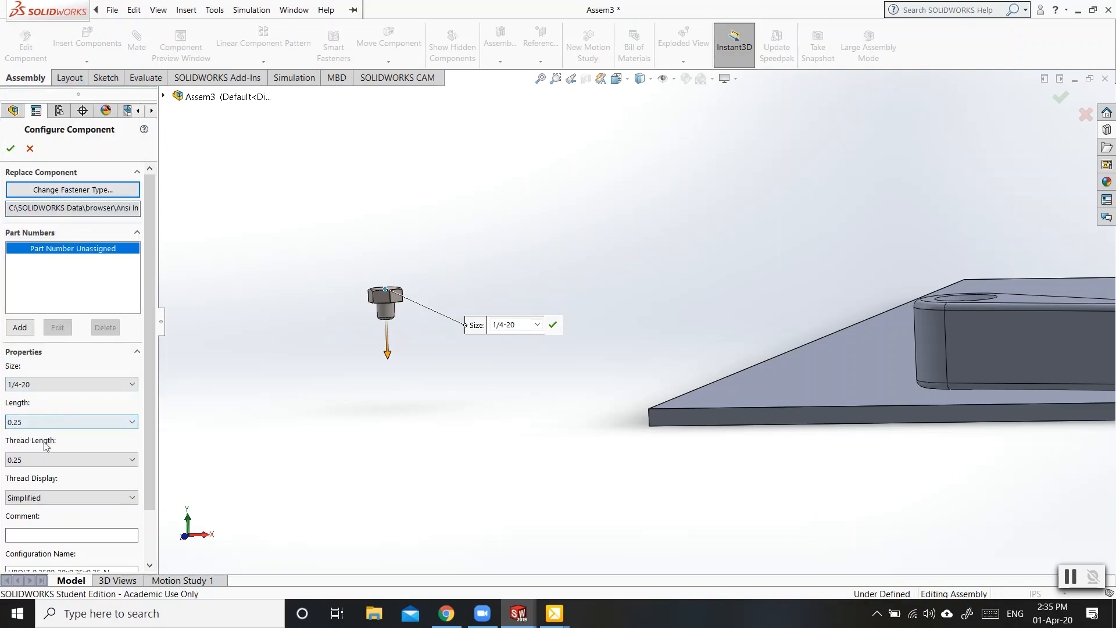
Step: Lengthen the hex bolt and set its length to 2
{"action": "left_click_drag", "start_coordinate": [390, 359], "coordinate": [396, 436]}
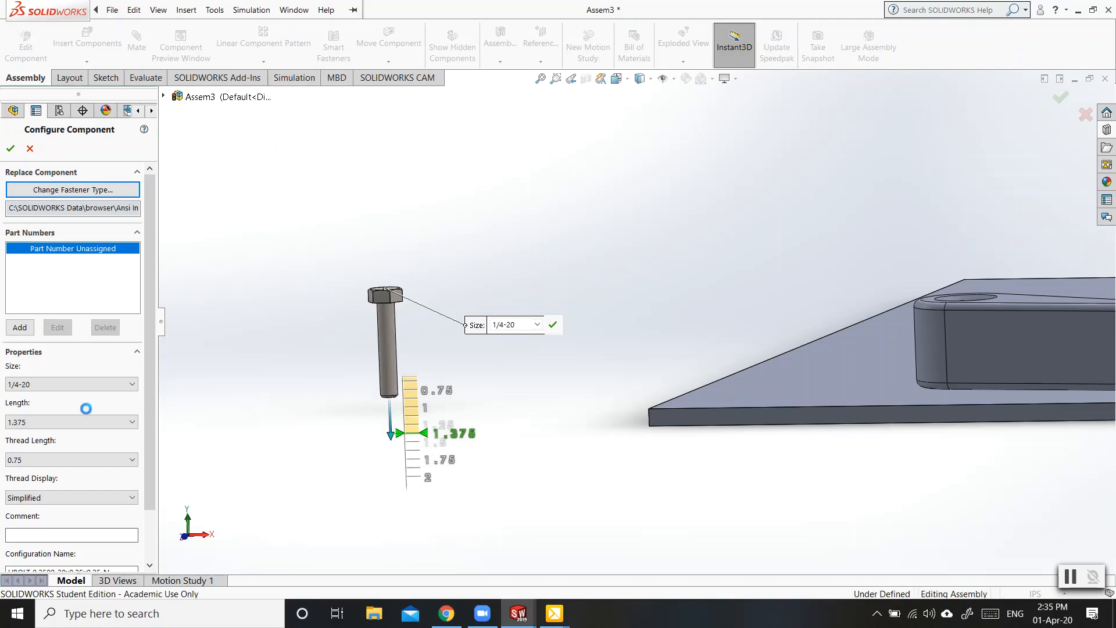
{"action": "left_click", "coordinate": [50, 423]}
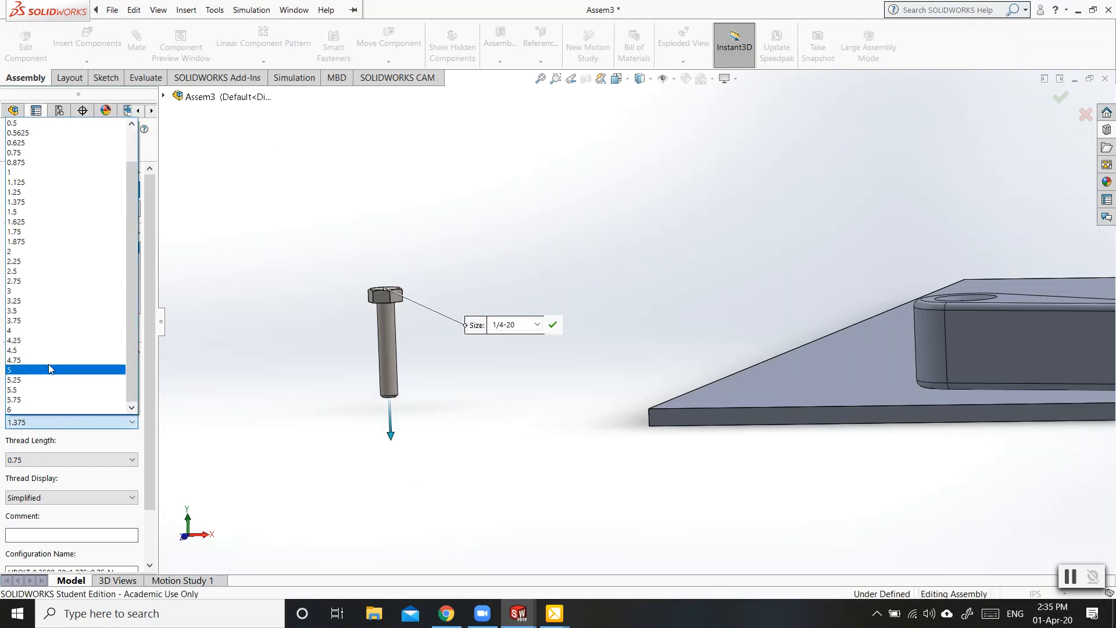
{"action": "left_click", "coordinate": [37, 241]}
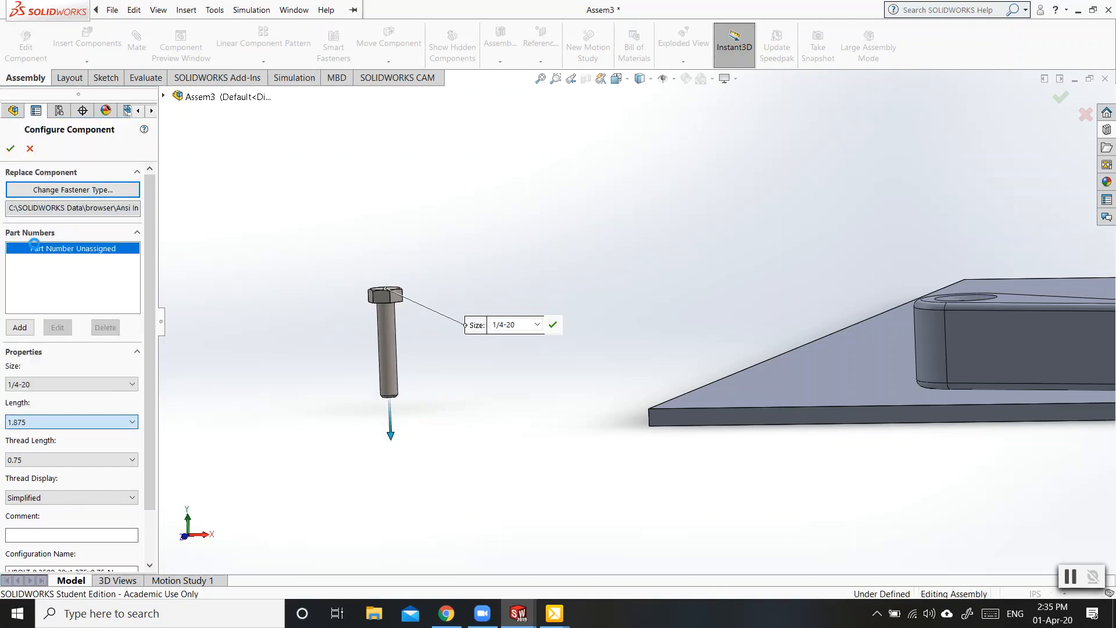
{"action": "left_click", "coordinate": [60, 423]}
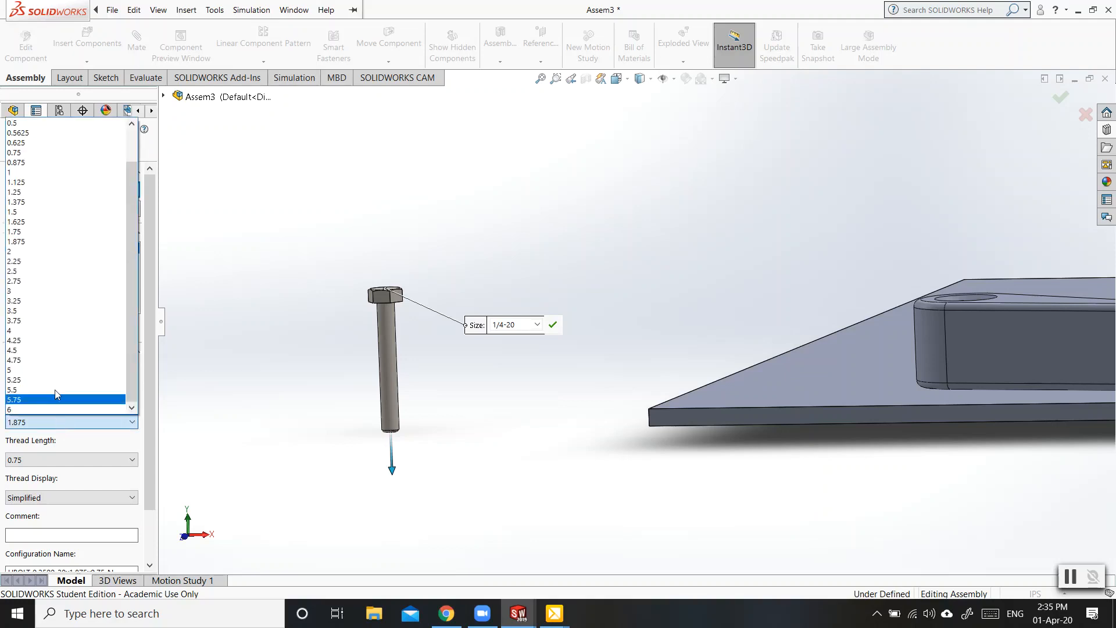
{"action": "left_click", "coordinate": [32, 253]}
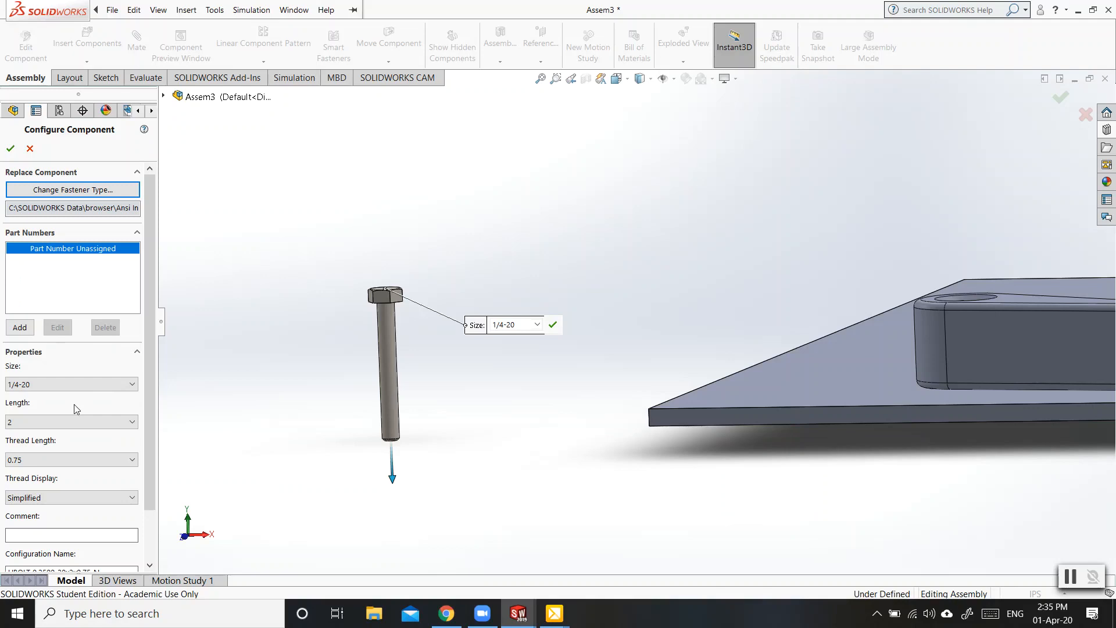
Step: Keep the bolt's thread length at 0.75, set its thread display to Cosmetic, and inspect the threads
{"action": "scroll", "coordinate": [147, 391], "scroll_direction": "down", "scroll_amount": 3}
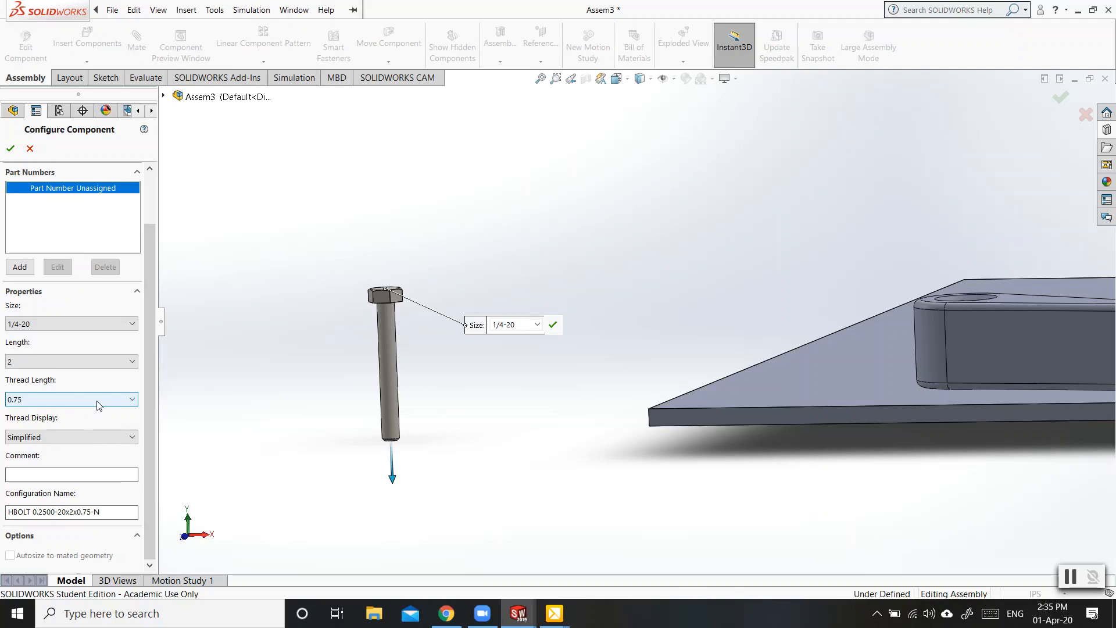
{"action": "left_click", "coordinate": [132, 400]}
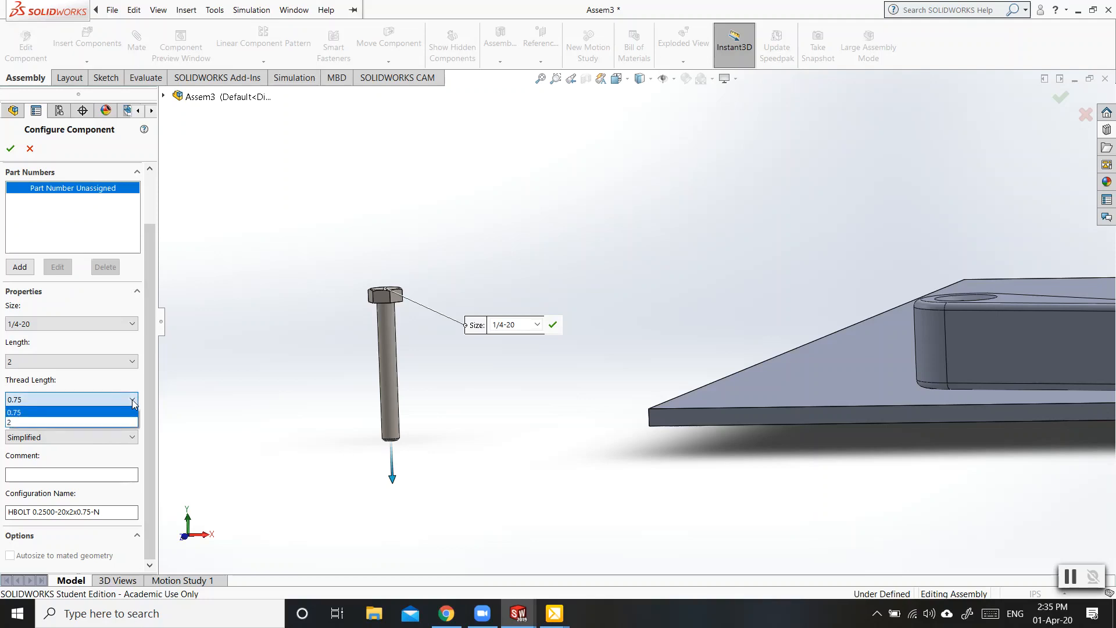
{"action": "left_click", "coordinate": [102, 413]}
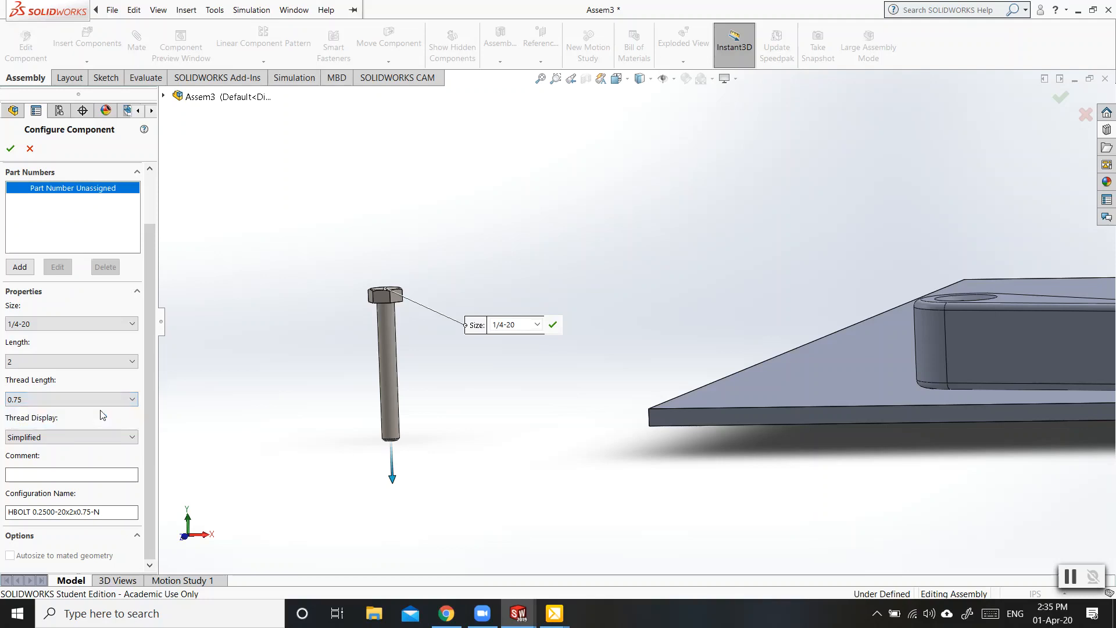
{"action": "left_click", "coordinate": [63, 444]}
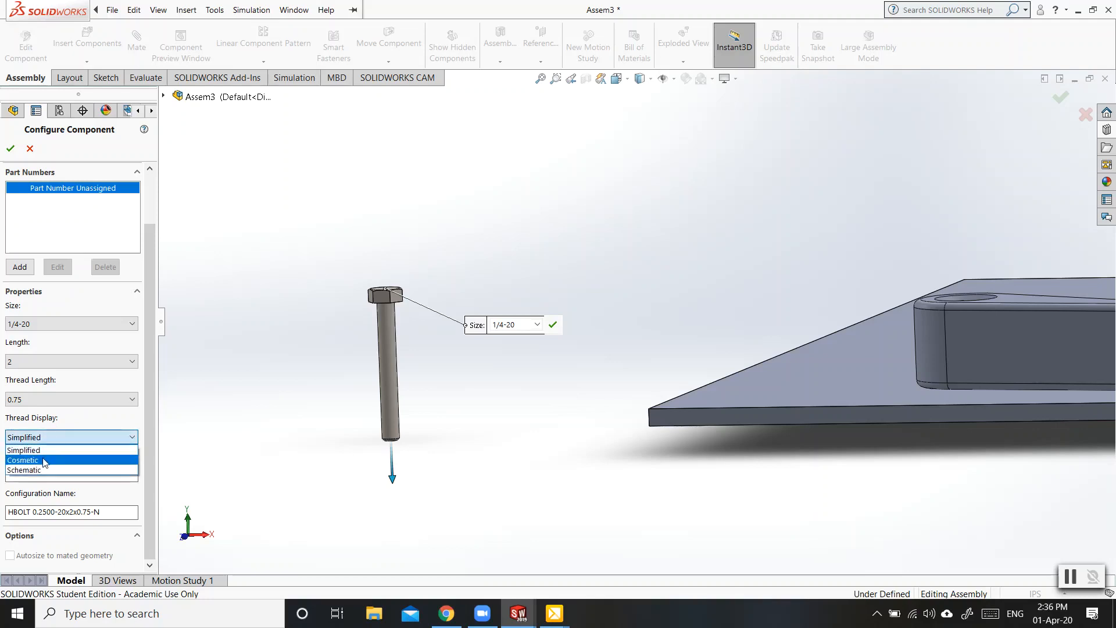
{"action": "left_click", "coordinate": [45, 461]}
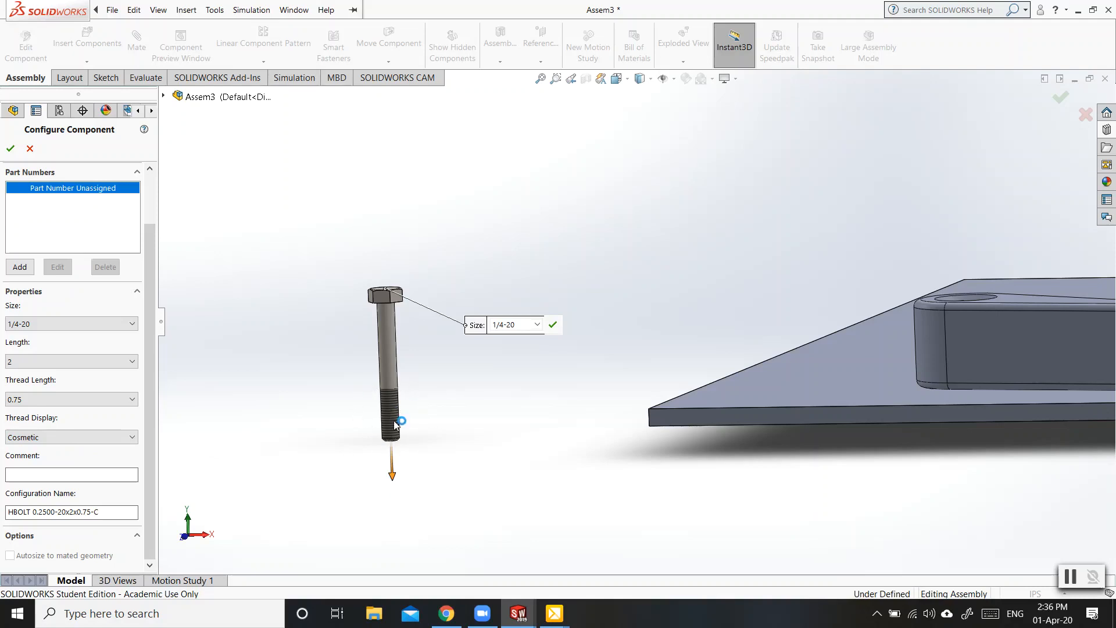
{"action": "scroll", "coordinate": [393, 409], "scroll_direction": "down", "scroll_amount": 6}
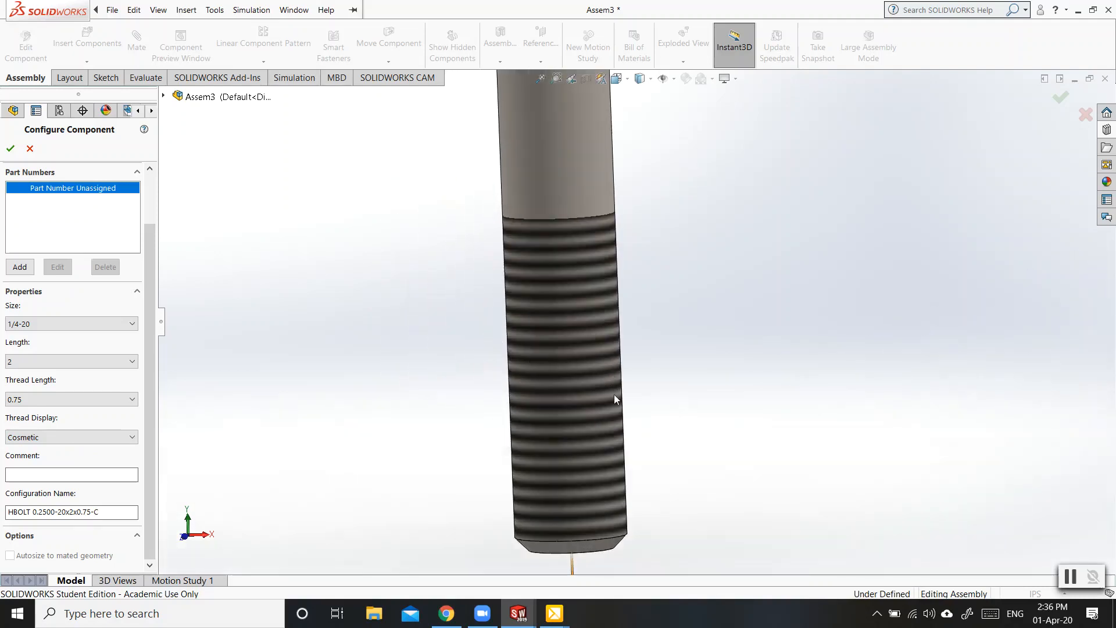
{"action": "scroll", "coordinate": [613, 394], "scroll_direction": "up", "scroll_amount": 6}
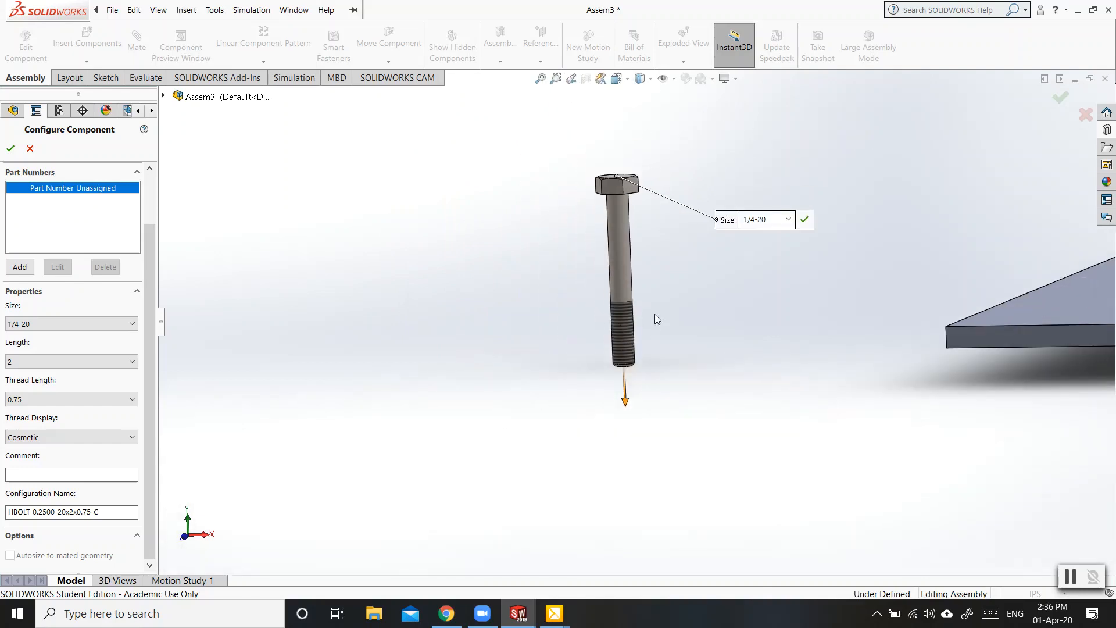
{"action": "scroll", "coordinate": [677, 306], "scroll_direction": "down", "scroll_amount": 2}
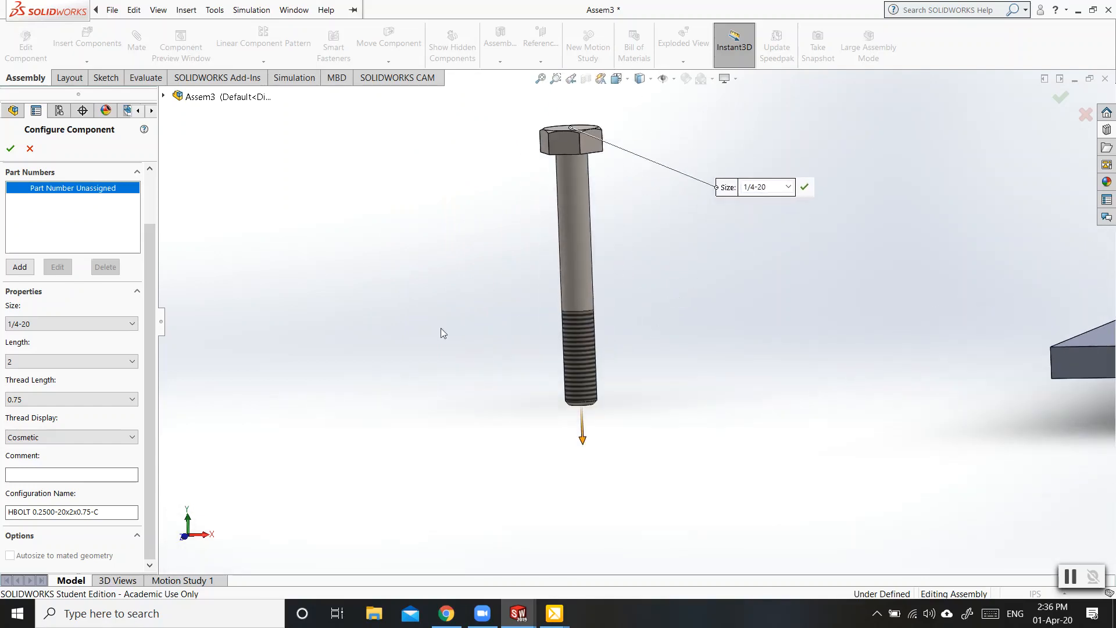
Step: Try a thread length of 2 on the hex bolt and set it back to 0.75
{"action": "left_click", "coordinate": [59, 398]}
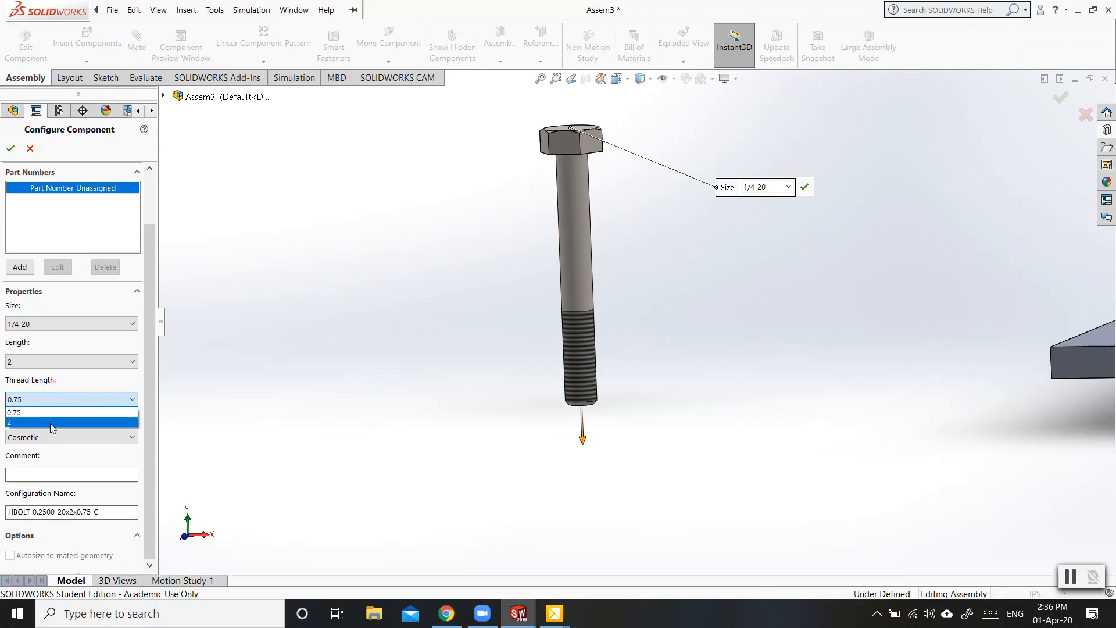
{"action": "left_click", "coordinate": [50, 423]}
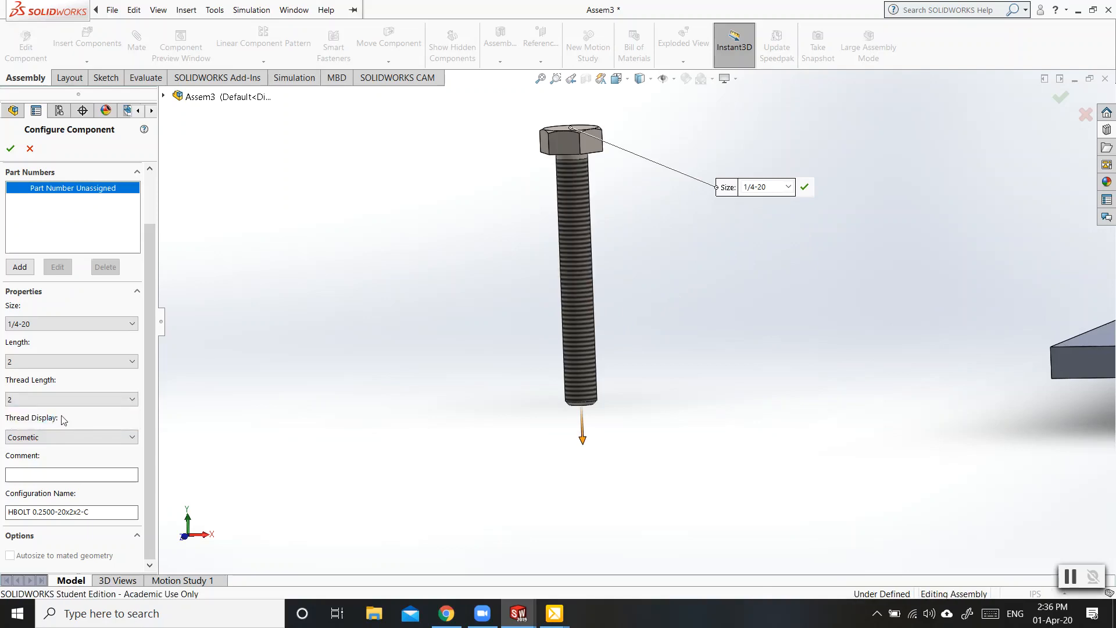
{"action": "left_click", "coordinate": [73, 398]}
{"action": "left_click", "coordinate": [68, 412]}
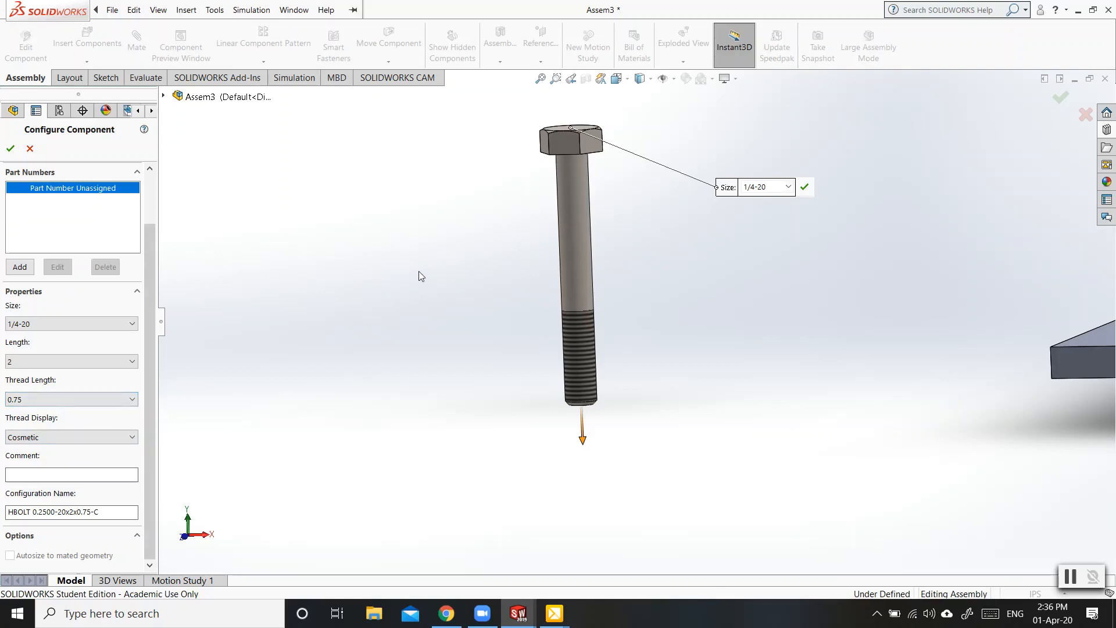
Step: Accept the bolt configuration and place one additional copy between the first bolt and the plate, ending the insertion
{"action": "scroll", "coordinate": [639, 317], "scroll_direction": "up", "scroll_amount": 5}
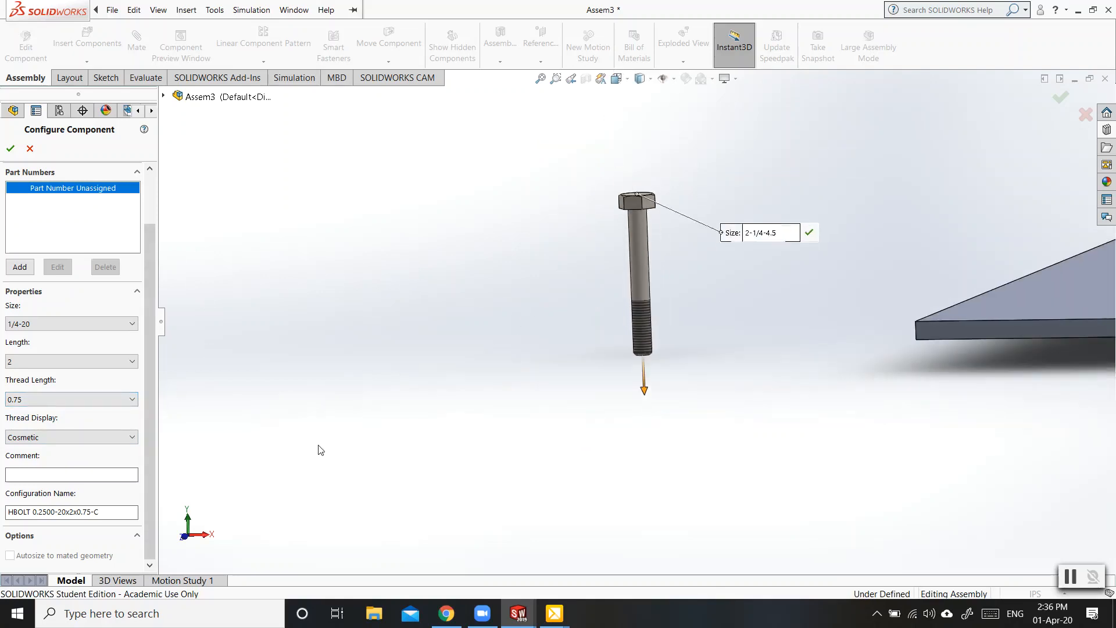
{"action": "scroll", "coordinate": [881, 263], "scroll_direction": "down", "scroll_amount": 1}
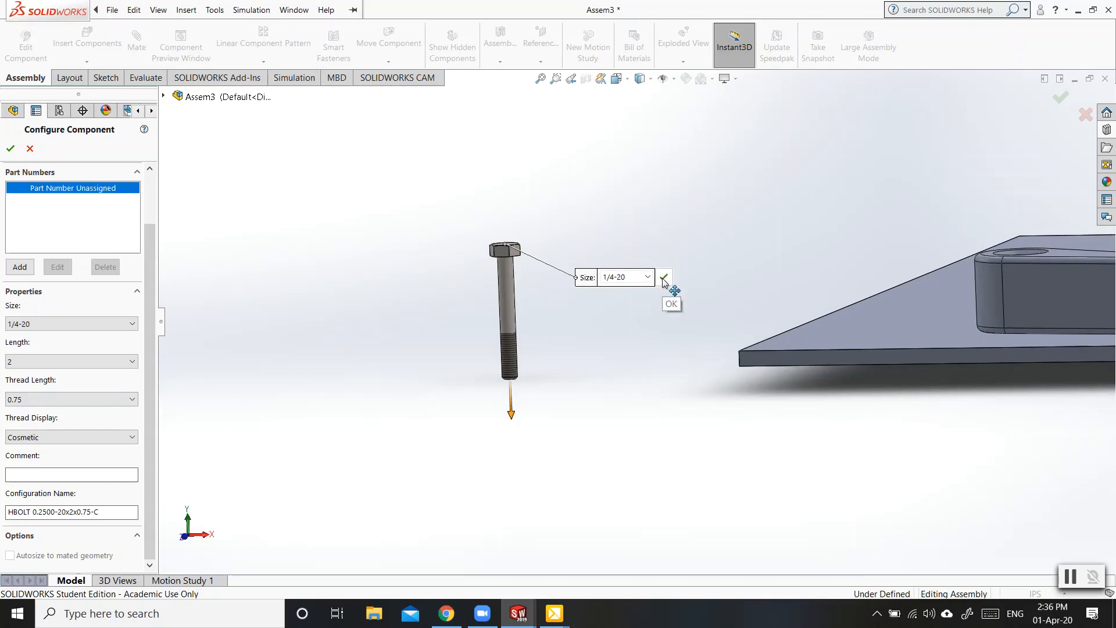
{"action": "left_click", "coordinate": [10, 149]}
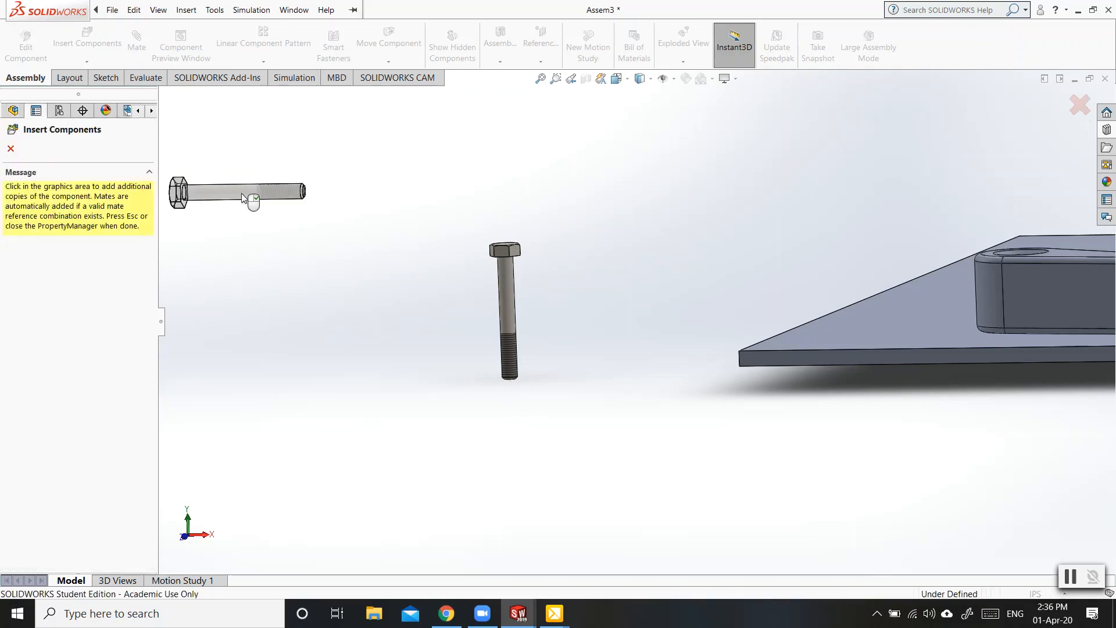
{"action": "left_click", "coordinate": [282, 212]}
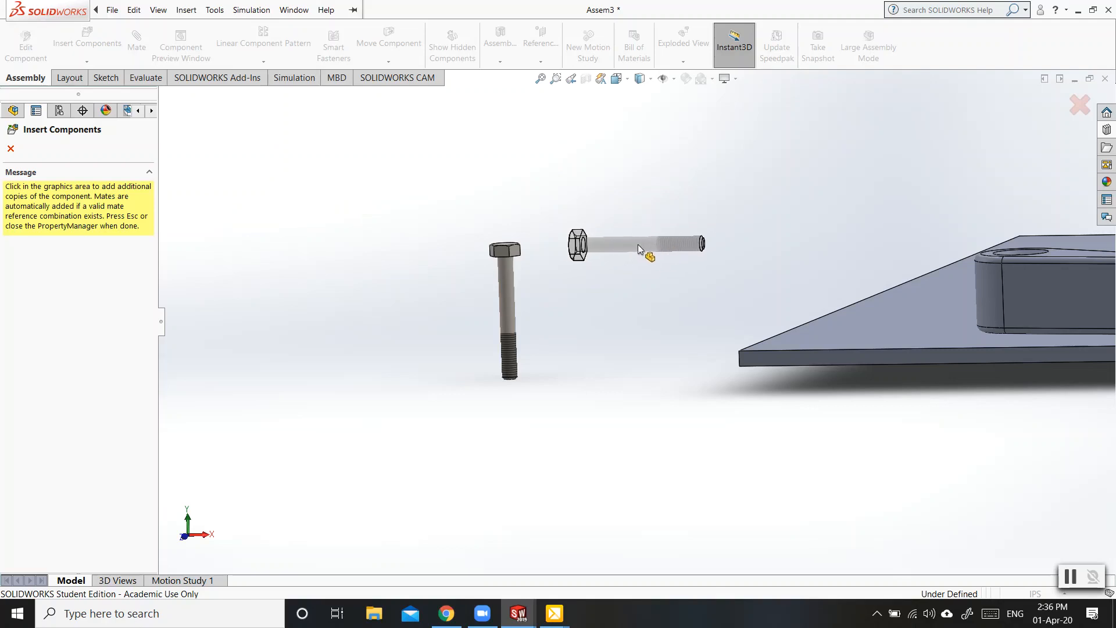
{"action": "left_click", "coordinate": [637, 244]}
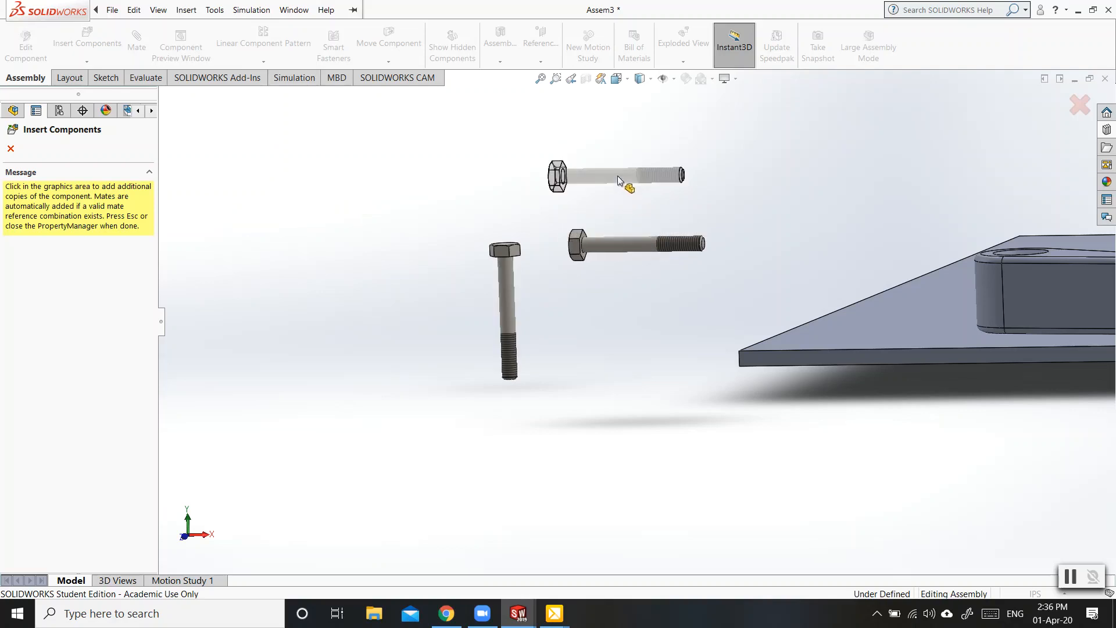
{"action": "key", "text": "Escape"}
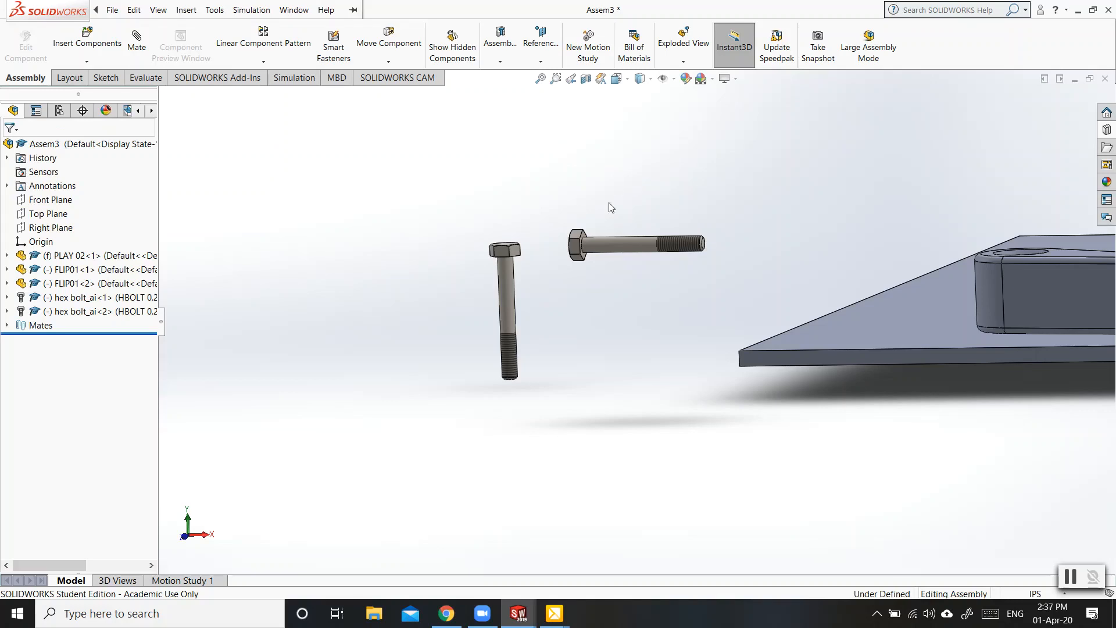
Step: Add a concentric mate between the upright hex bolt's shank and the pin hole of the flipper nearest the bolts
{"action": "middle_click_drag", "start_coordinate": [574, 349], "coordinate": [529, 373]}
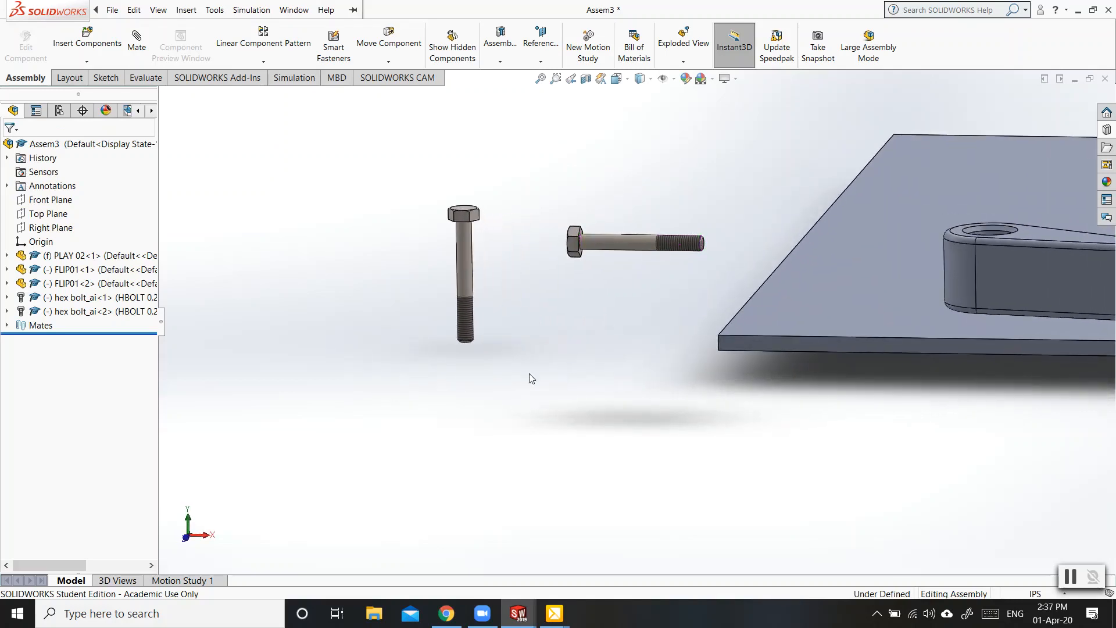
{"action": "scroll", "coordinate": [483, 372], "scroll_direction": "up", "scroll_amount": 3}
{"action": "scroll", "coordinate": [482, 372], "scroll_direction": "up", "scroll_amount": 4}
{"action": "scroll", "coordinate": [898, 300], "scroll_direction": "down", "scroll_amount": 3}
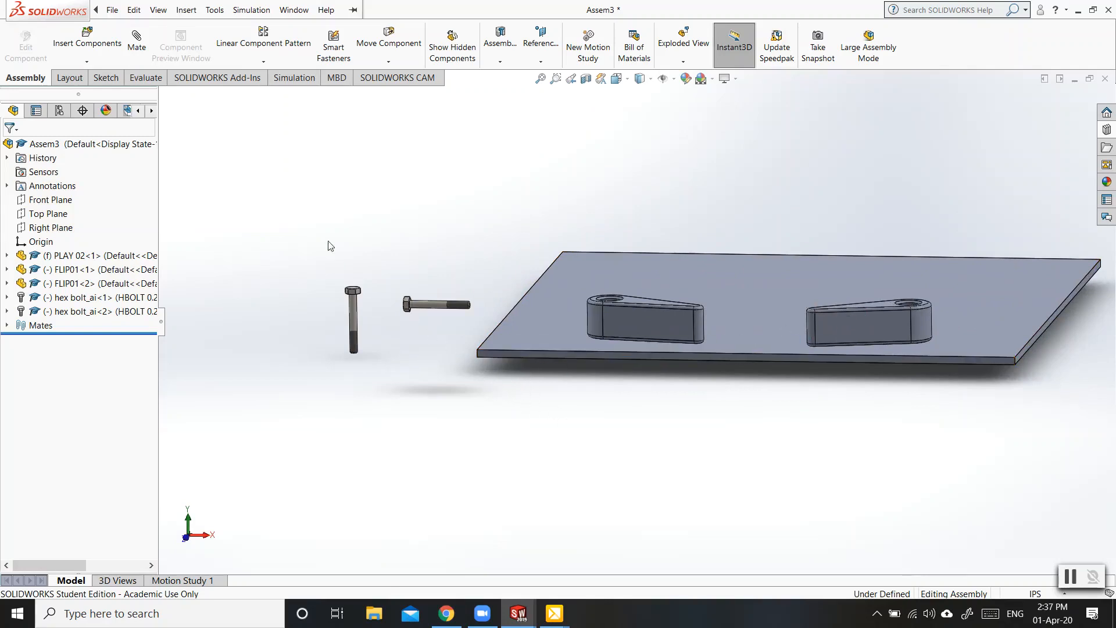
{"action": "left_click", "coordinate": [136, 48]}
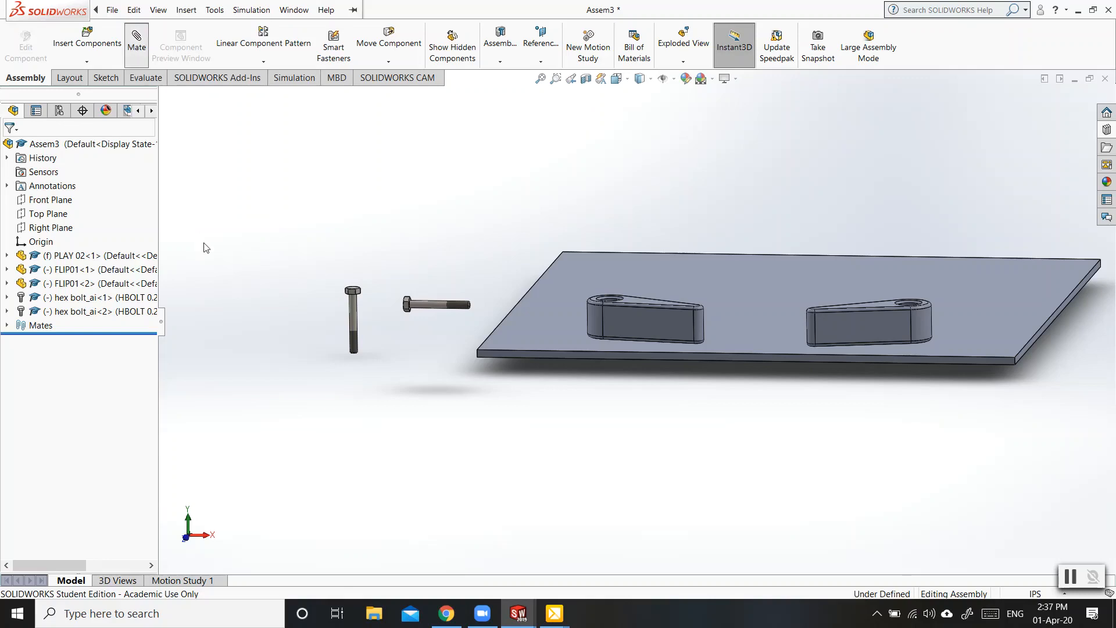
{"action": "left_click", "coordinate": [353, 319]}
{"action": "middle_click_drag", "start_coordinate": [659, 331], "coordinate": [639, 395]}
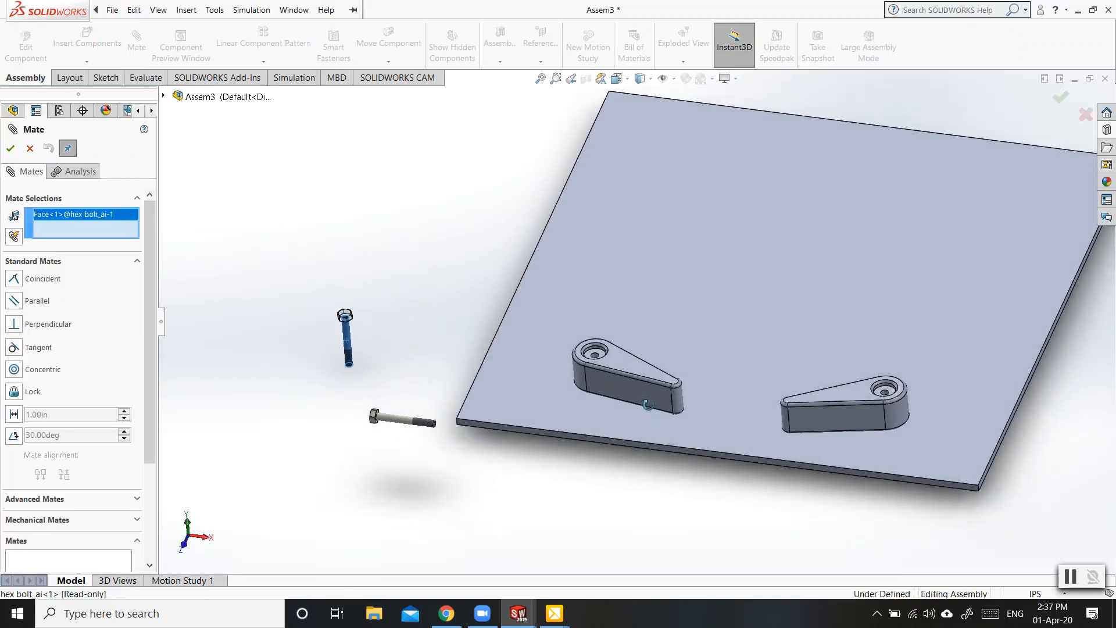
{"action": "scroll", "coordinate": [607, 359], "scroll_direction": "down", "scroll_amount": 9}
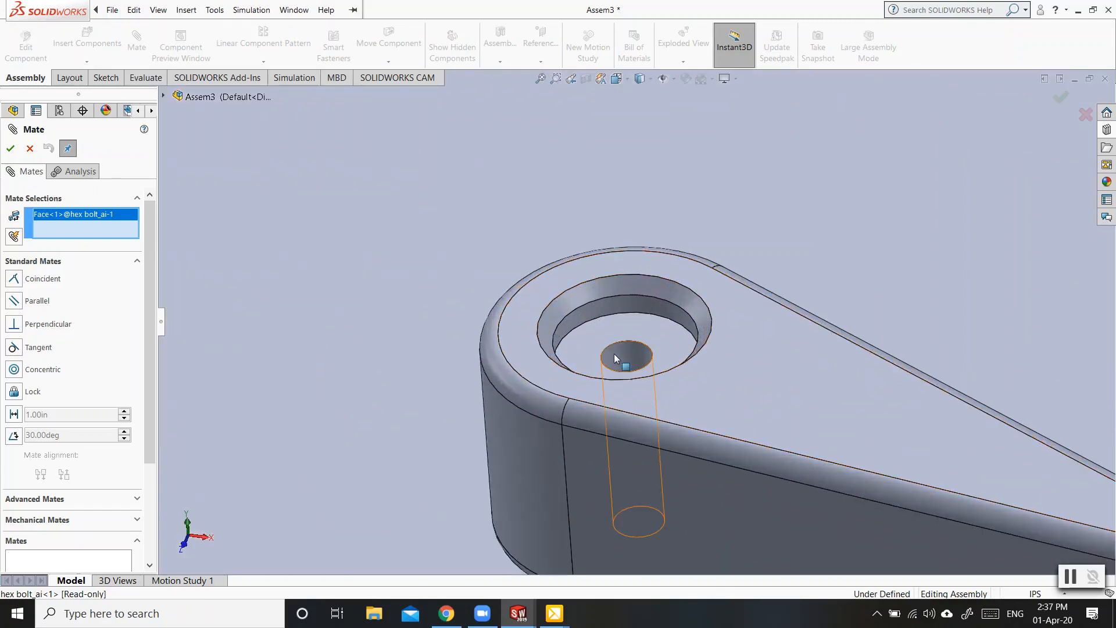
{"action": "left_click", "coordinate": [614, 355]}
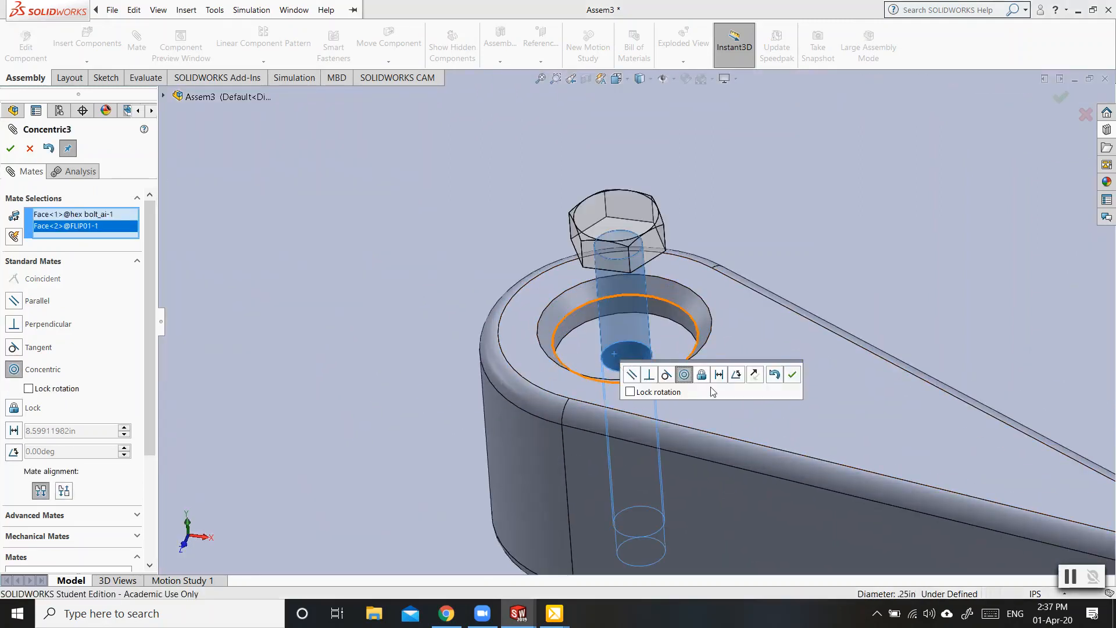
{"action": "left_click", "coordinate": [792, 377]}
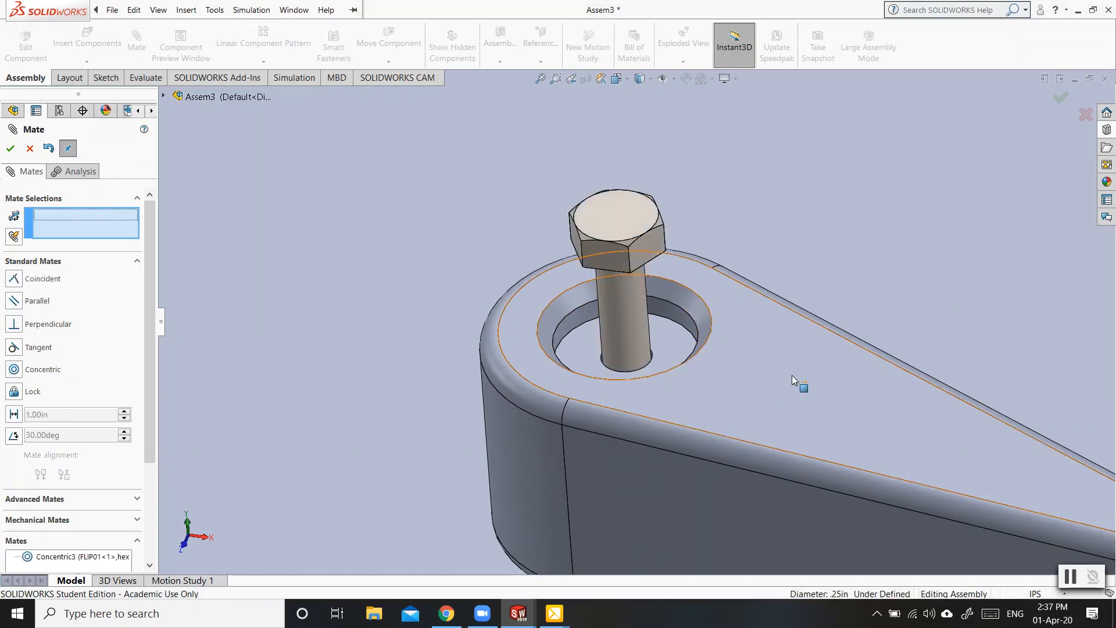
Step: Add a coincident mate between the first flipper's counterbore seat and the underside of its bolt head, and swing the flipper slightly about the bolt
{"action": "left_click", "coordinate": [577, 348]}
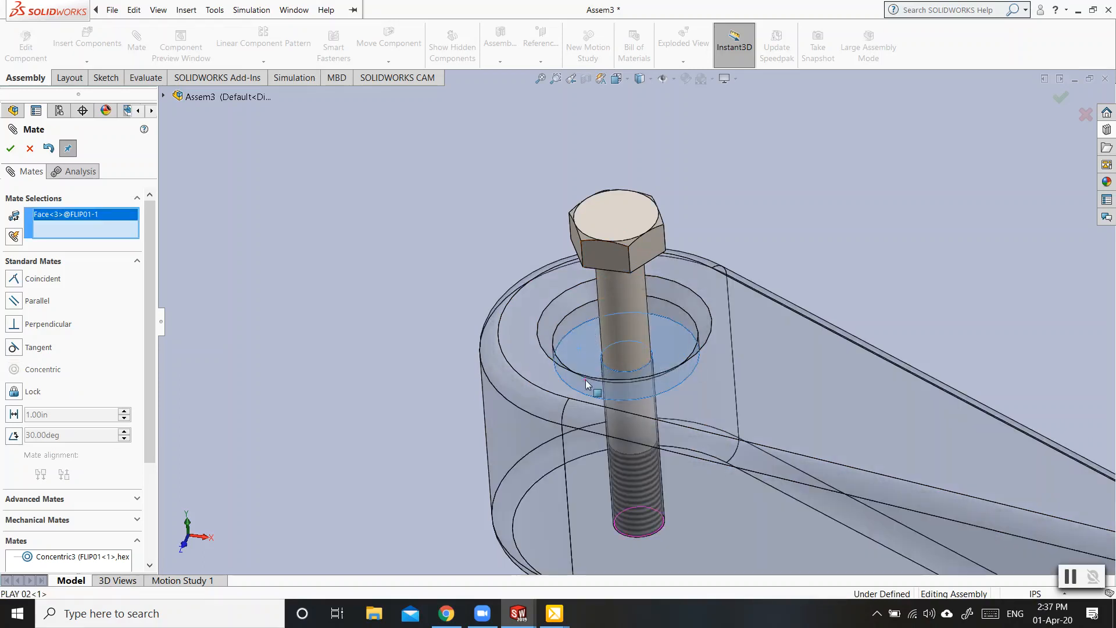
{"action": "scroll", "coordinate": [584, 372], "scroll_direction": "down", "scroll_amount": 2}
{"action": "scroll", "coordinate": [587, 359], "scroll_direction": "up", "scroll_amount": 6}
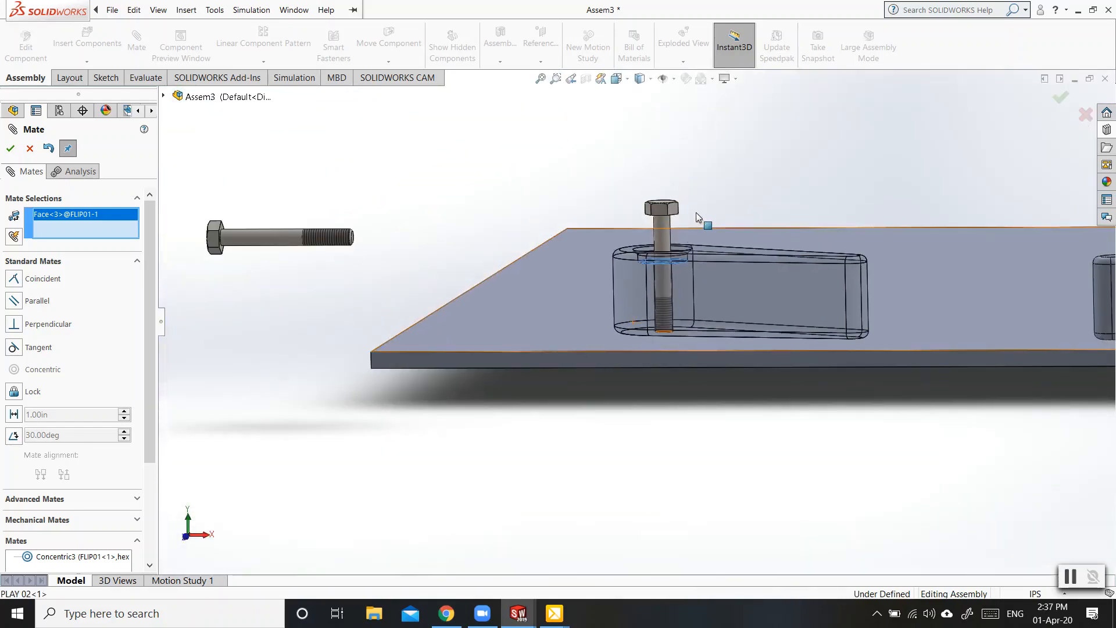
{"action": "middle_click_drag", "start_coordinate": [696, 213], "coordinate": [702, 183]}
{"action": "scroll", "coordinate": [672, 239], "scroll_direction": "down", "scroll_amount": 3}
{"action": "scroll", "coordinate": [638, 293], "scroll_direction": "up", "scroll_amount": 4}
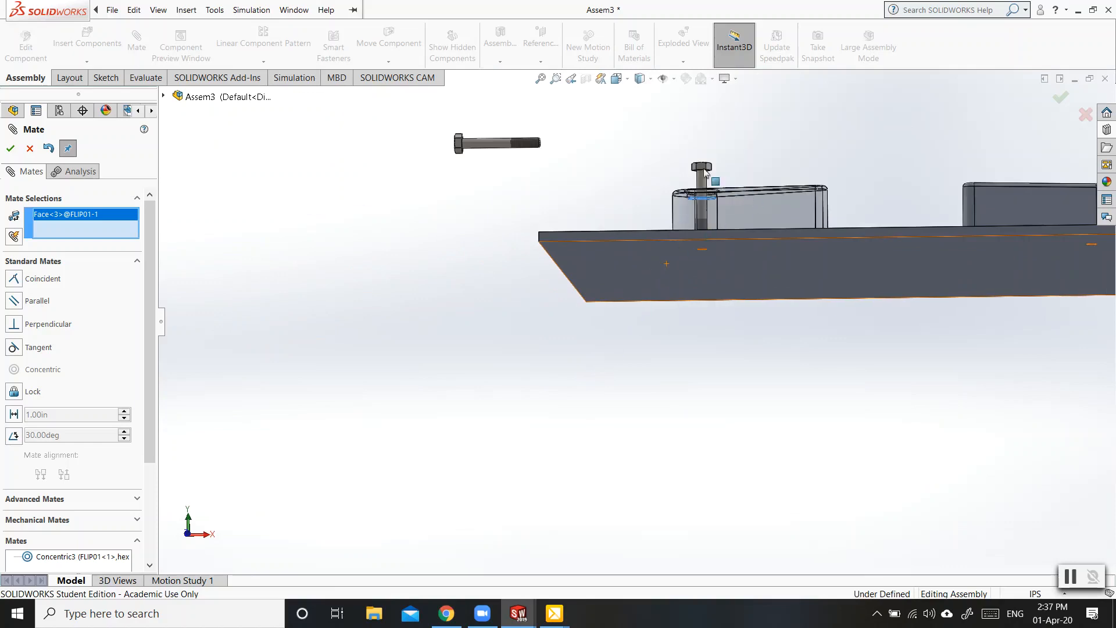
{"action": "scroll", "coordinate": [703, 169], "scroll_direction": "down", "scroll_amount": 7}
{"action": "scroll", "coordinate": [686, 296], "scroll_direction": "down", "scroll_amount": 4}
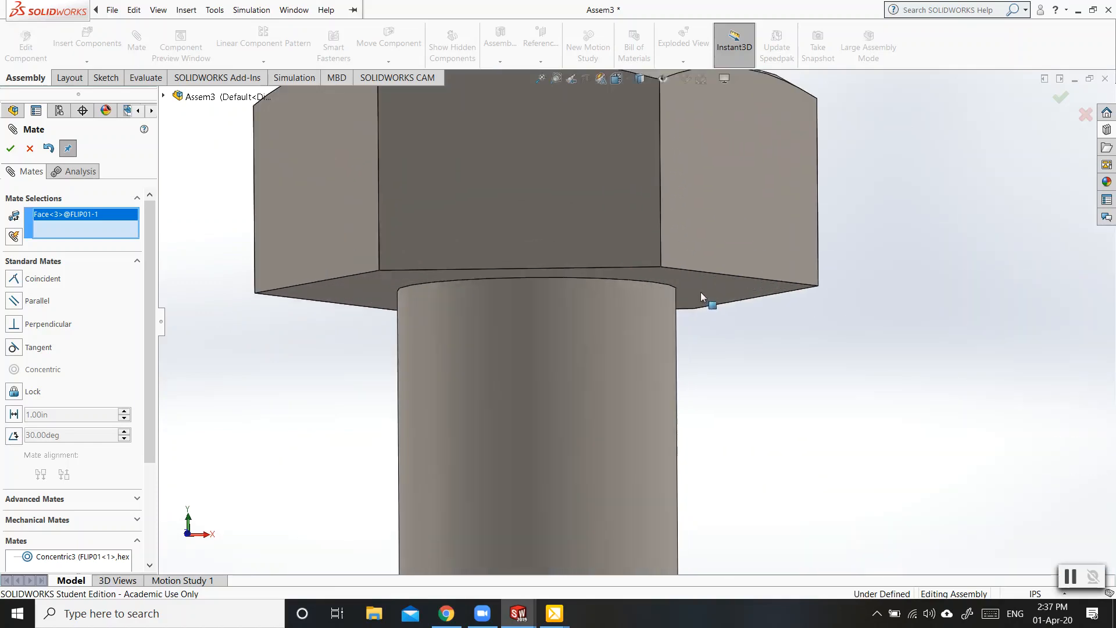
{"action": "left_click", "coordinate": [700, 292]}
{"action": "left_click", "coordinate": [700, 292]}
{"action": "scroll", "coordinate": [720, 328], "scroll_direction": "up", "scroll_amount": 3}
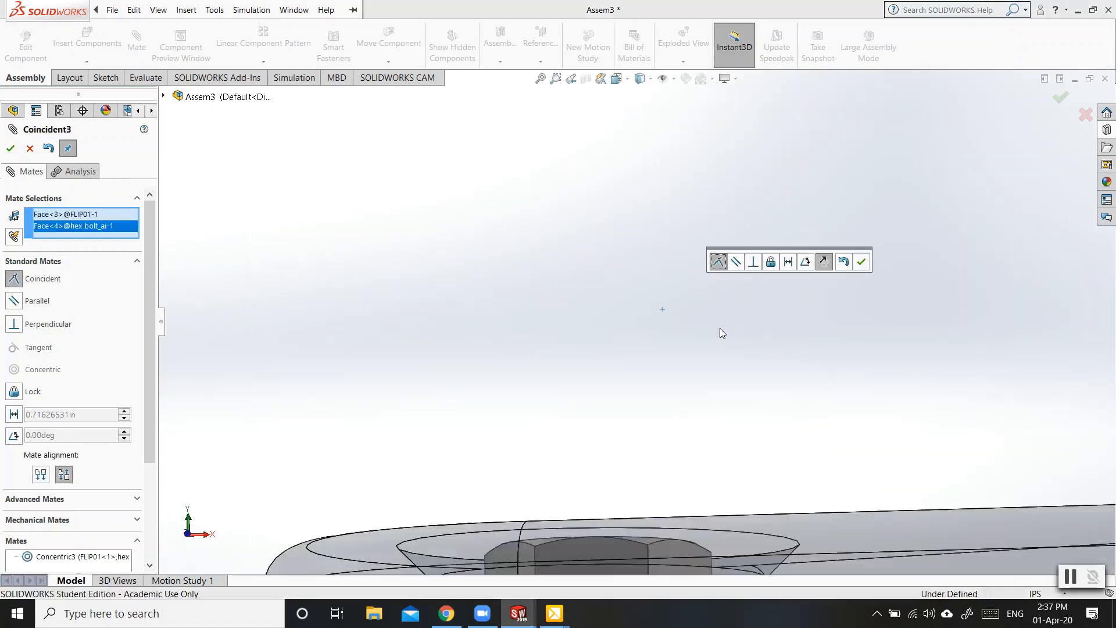
{"action": "middle_click_drag", "start_coordinate": [588, 307], "coordinate": [577, 393]}
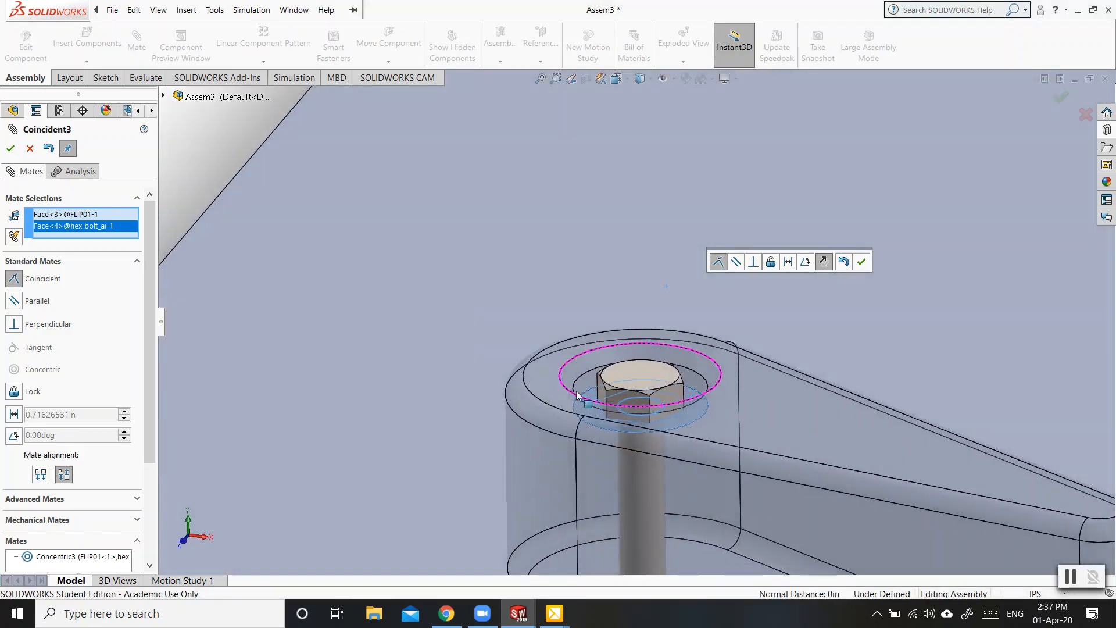
{"action": "left_click", "coordinate": [861, 262]}
{"action": "scroll", "coordinate": [546, 268], "scroll_direction": "up", "scroll_amount": 5}
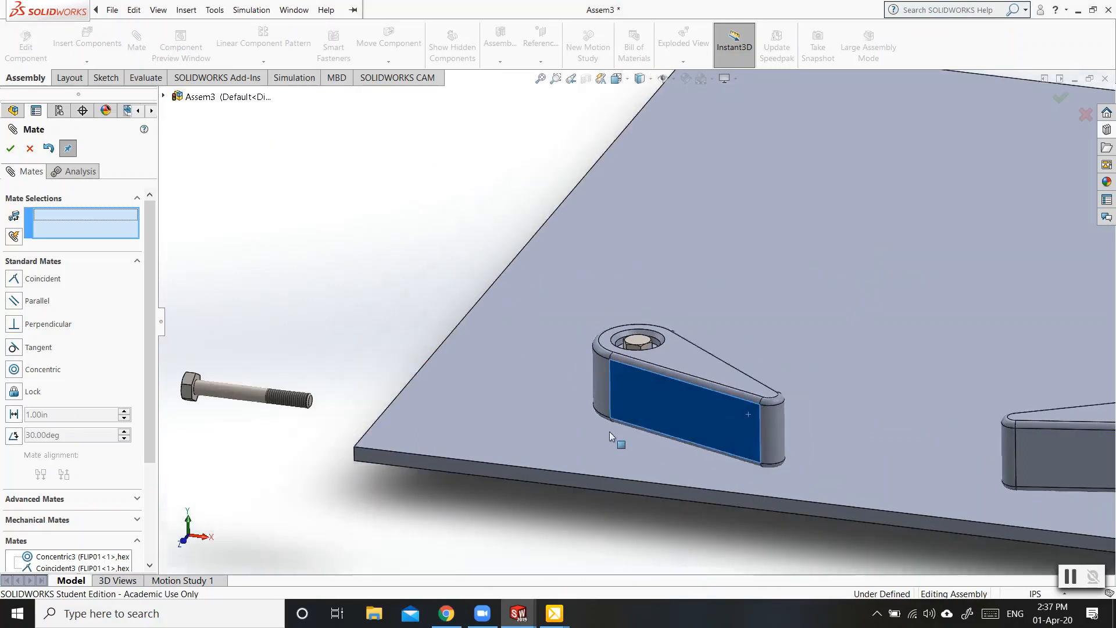
{"action": "left_click_drag", "start_coordinate": [611, 433], "coordinate": [576, 407]}
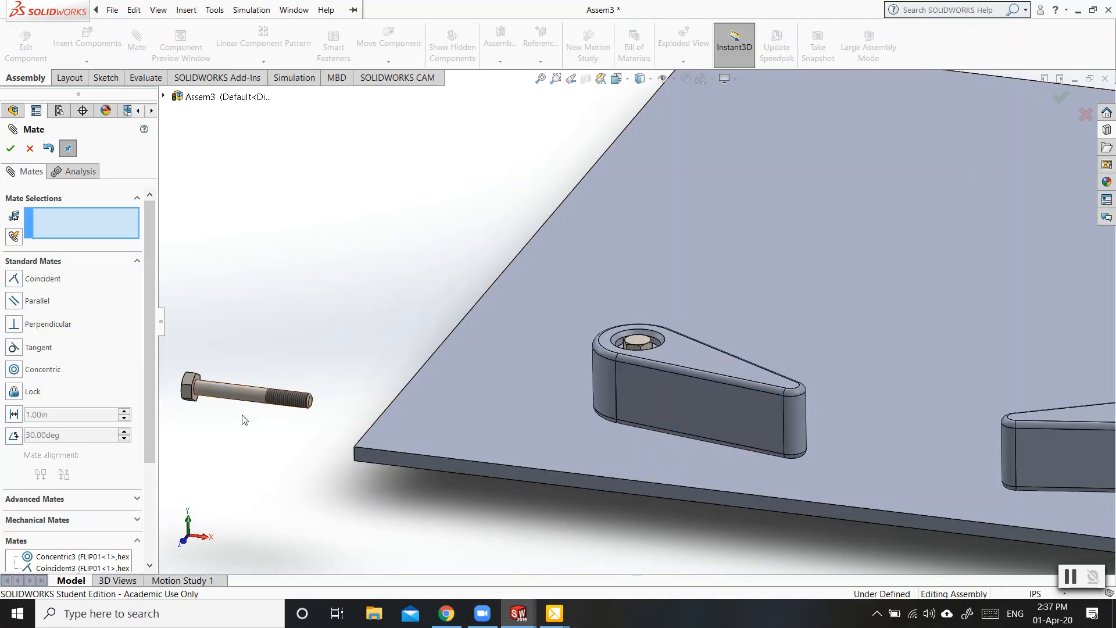
Step: Add a concentric mate between the loose hex bolt's shank and the second flipper's pin hole, flipping the alignment so the head faces up
{"action": "left_click", "coordinate": [243, 393]}
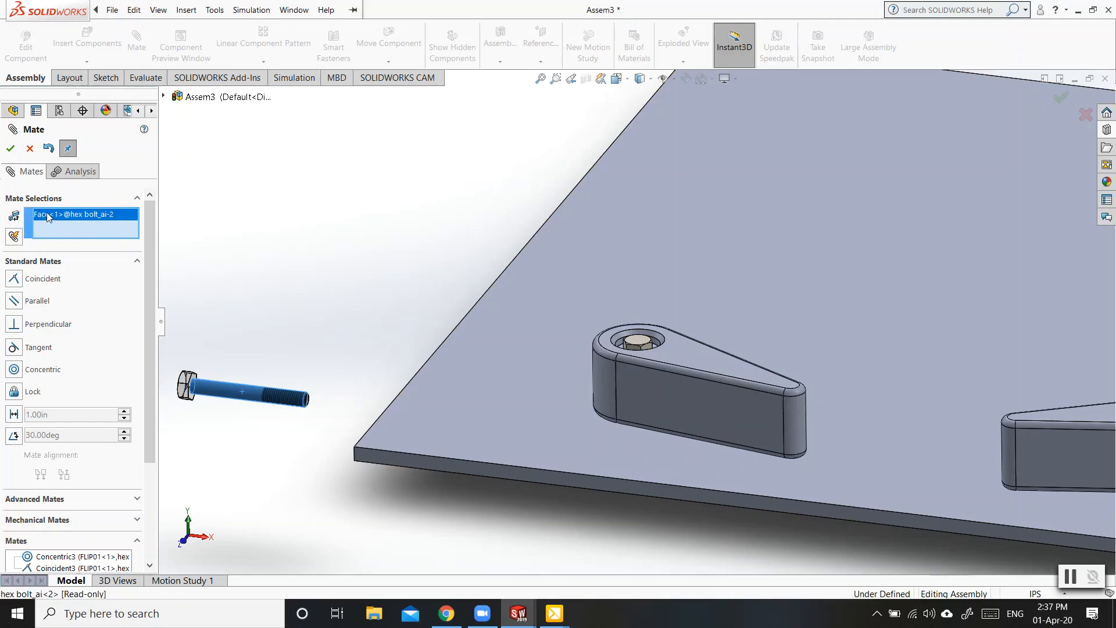
{"action": "scroll", "coordinate": [311, 325], "scroll_direction": "up", "scroll_amount": 3}
{"action": "scroll", "coordinate": [982, 383], "scroll_direction": "down", "scroll_amount": 8}
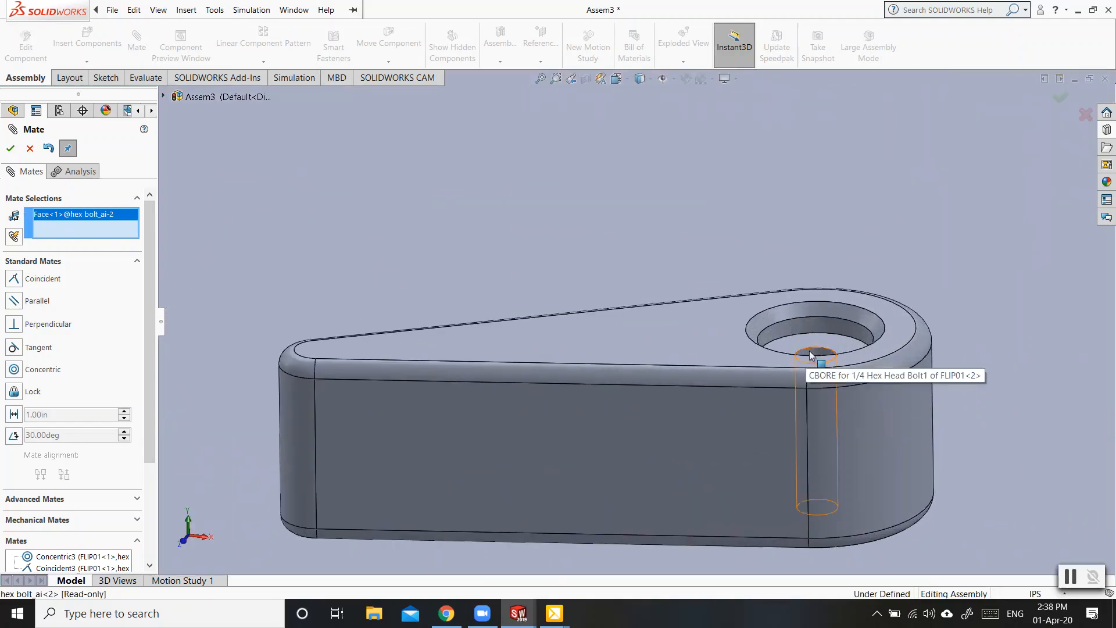
{"action": "left_click", "coordinate": [809, 351]}
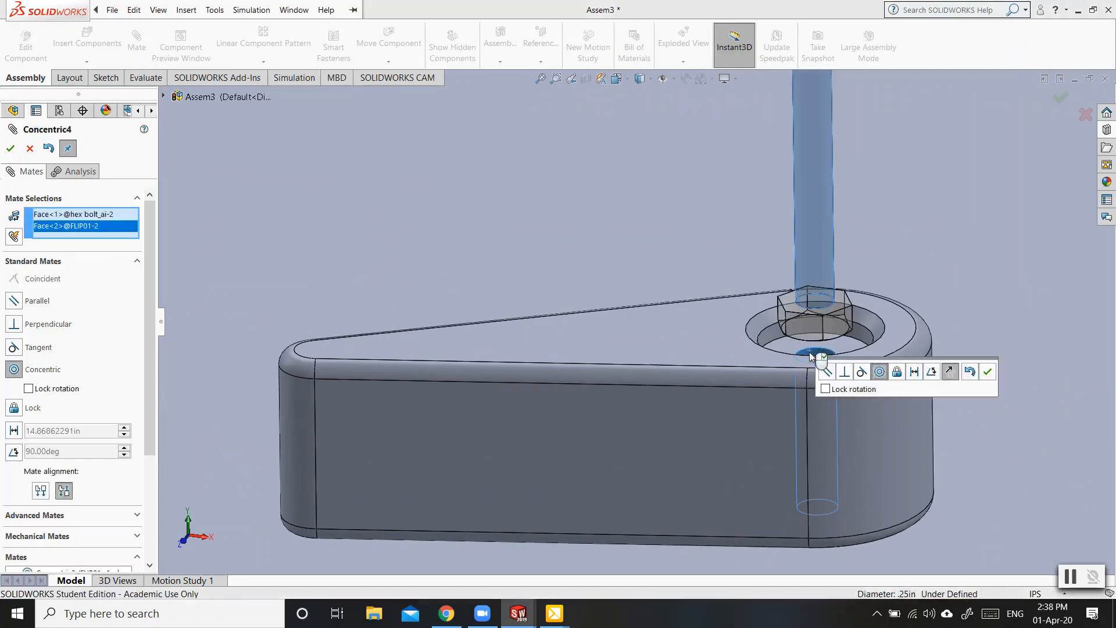
{"action": "scroll", "coordinate": [821, 410], "scroll_direction": "down", "scroll_amount": 2}
{"action": "scroll", "coordinate": [815, 427], "scroll_direction": "up", "scroll_amount": 2}
{"action": "scroll", "coordinate": [815, 427], "scroll_direction": "up", "scroll_amount": 4}
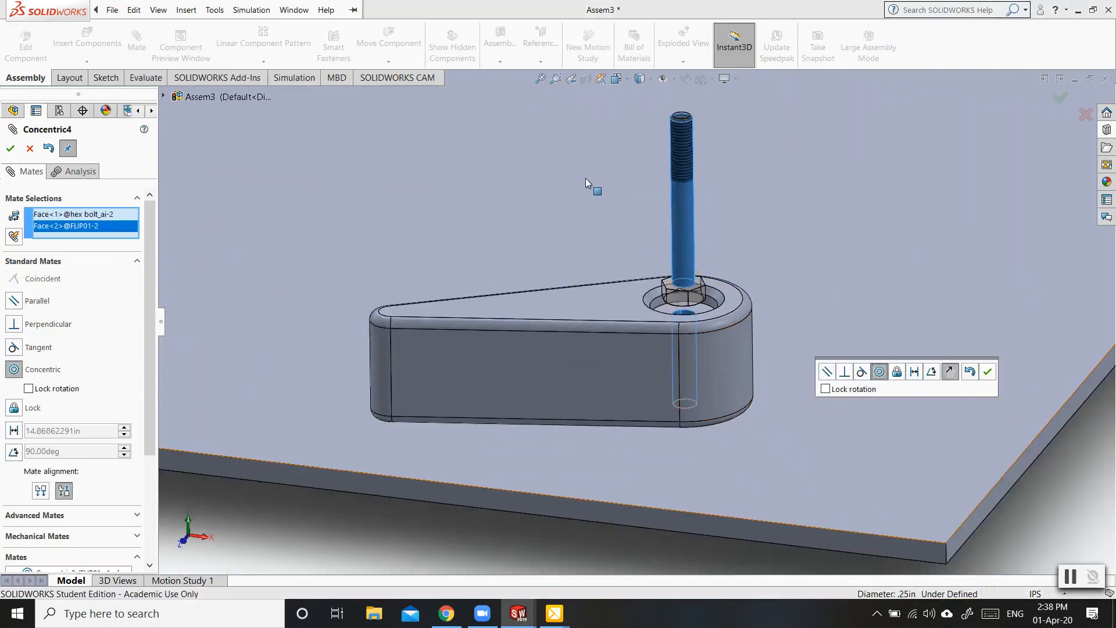
{"action": "scroll", "coordinate": [578, 200], "scroll_direction": "down", "scroll_amount": 5}
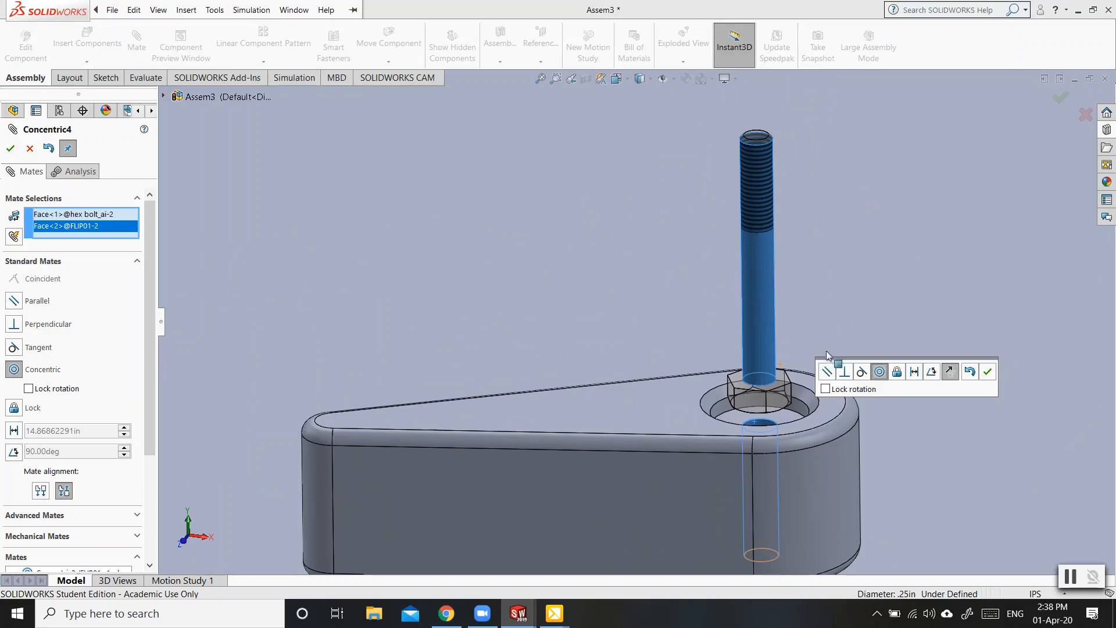
{"action": "left_click", "coordinate": [948, 378]}
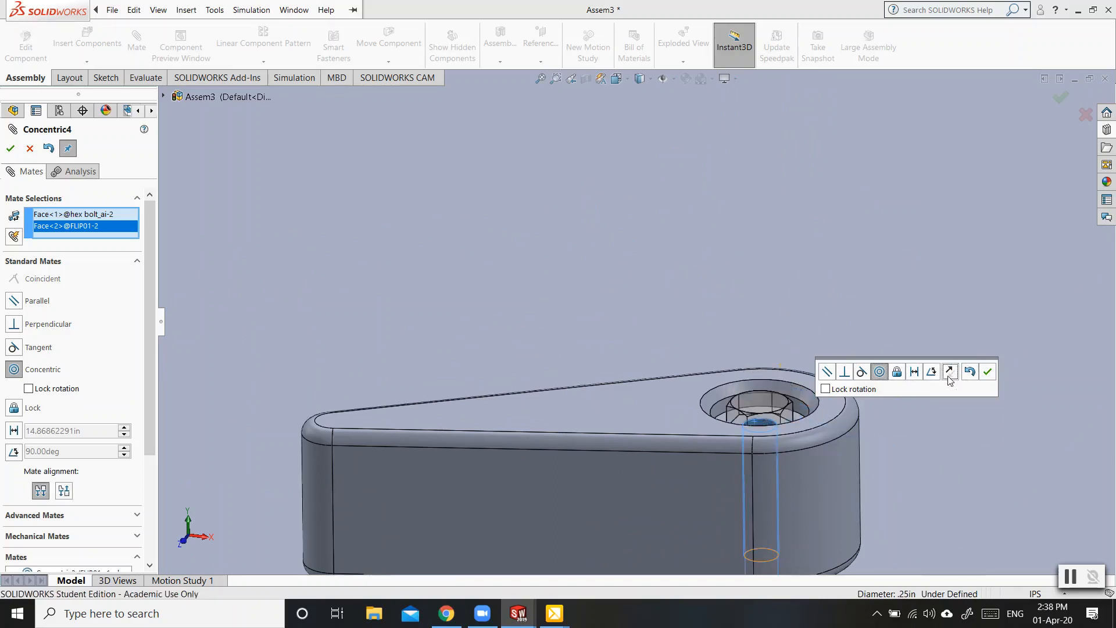
{"action": "left_click", "coordinate": [987, 373]}
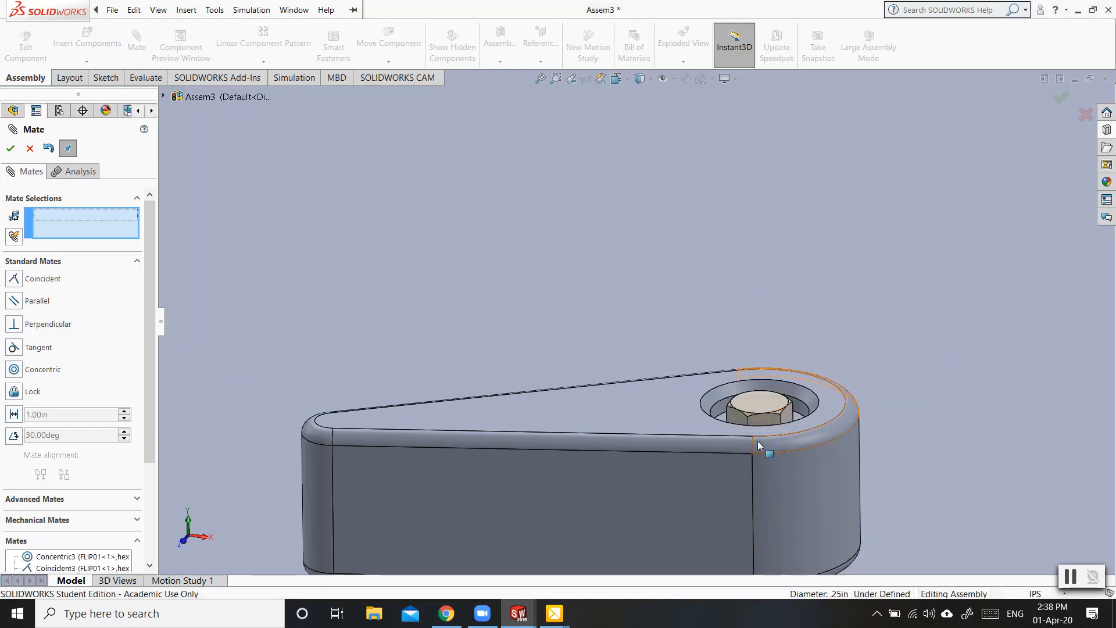
Step: Raise the second bolt and mate its head's underside coincident with the second flipper's counterbore seat, finishing the mating
{"action": "middle_click_drag", "start_coordinate": [800, 377], "coordinate": [786, 431]}
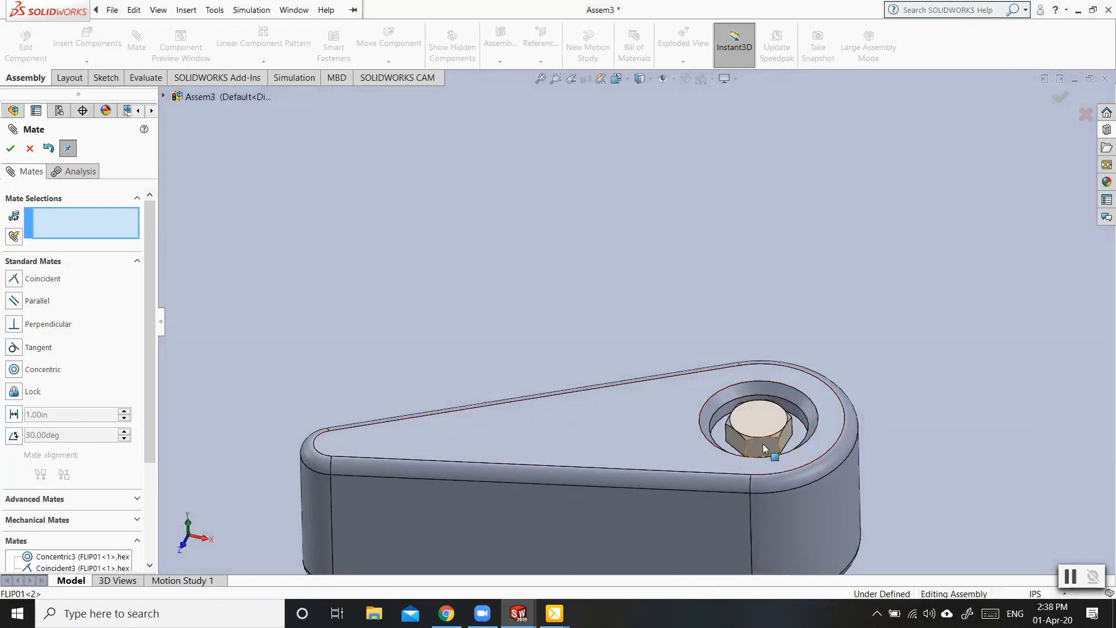
{"action": "left_click", "coordinate": [761, 444]}
{"action": "left_click_drag", "start_coordinate": [762, 426], "coordinate": [778, 338]}
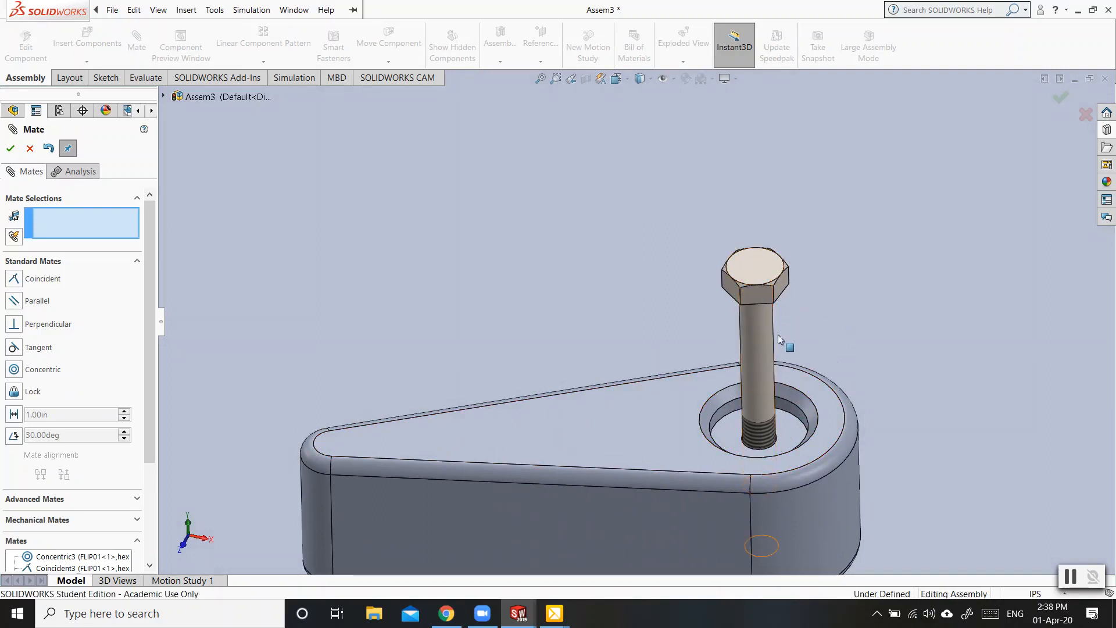
{"action": "left_click", "coordinate": [789, 427]}
{"action": "middle_click_drag", "start_coordinate": [787, 428], "coordinate": [705, 239]}
{"action": "scroll", "coordinate": [704, 239], "scroll_direction": "down", "scroll_amount": 5}
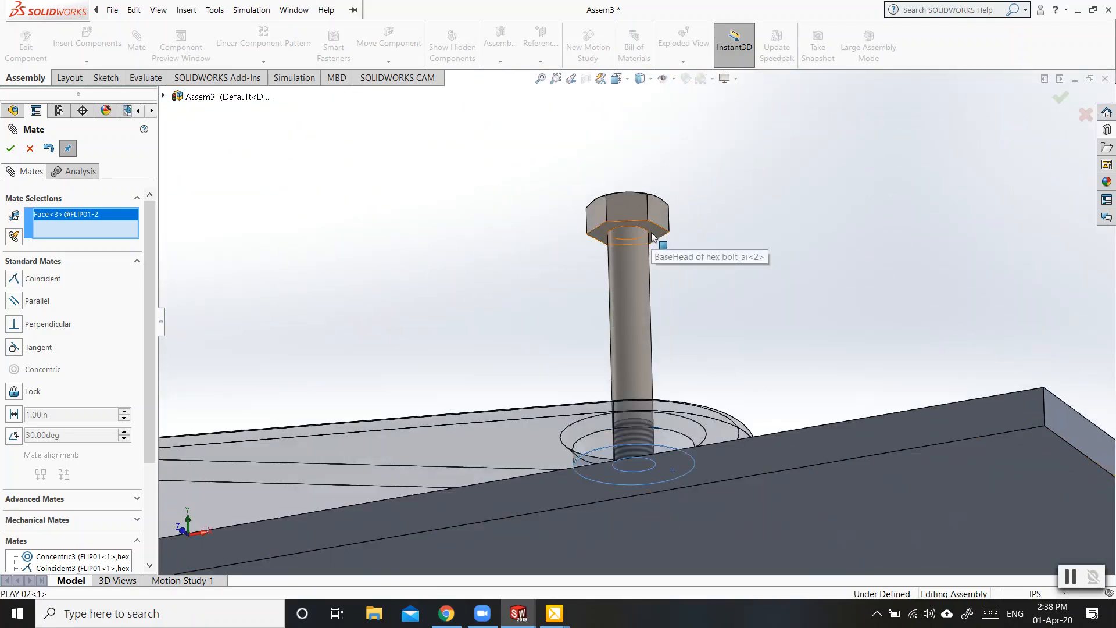
{"action": "left_click", "coordinate": [651, 234]}
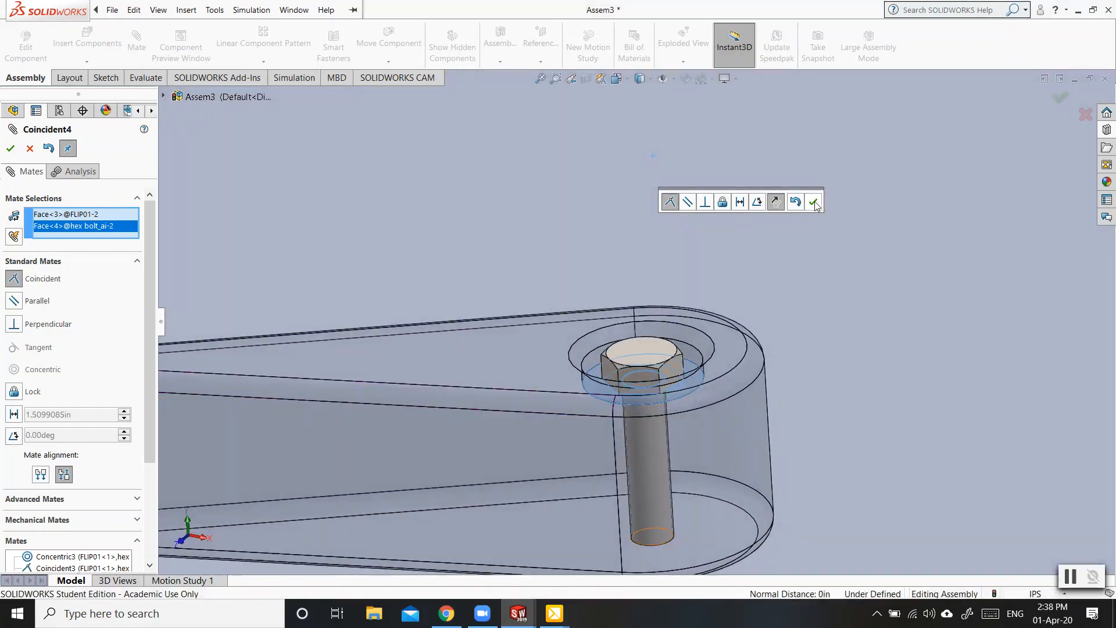
{"action": "left_click", "coordinate": [813, 202]}
{"action": "scroll", "coordinate": [796, 292], "scroll_direction": "up", "scroll_amount": 3}
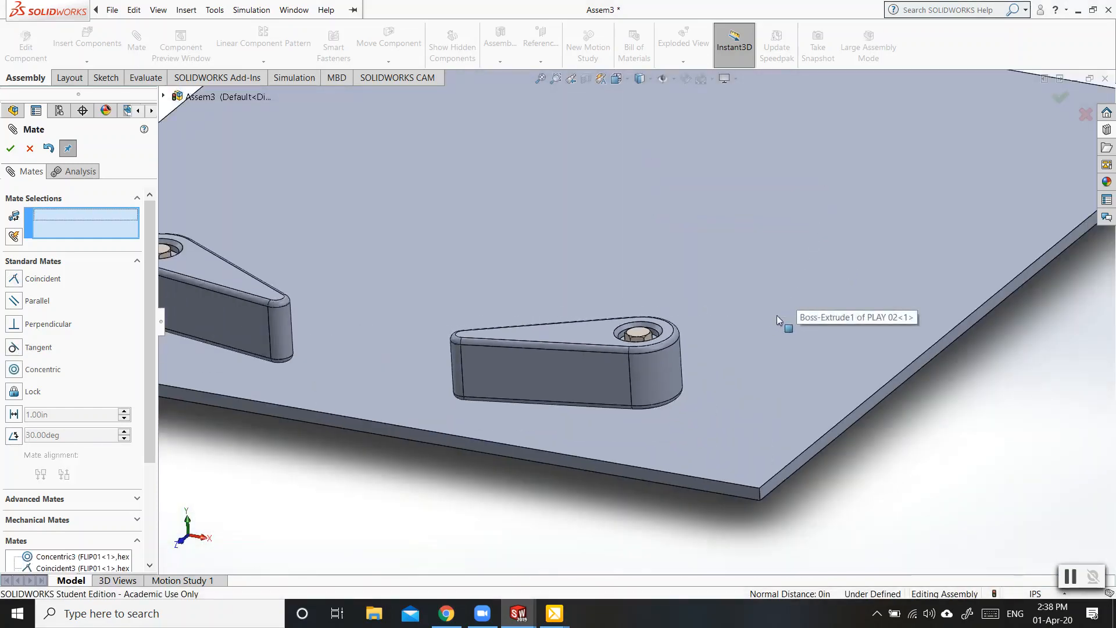
{"action": "scroll", "coordinate": [777, 319], "scroll_direction": "up", "scroll_amount": 3}
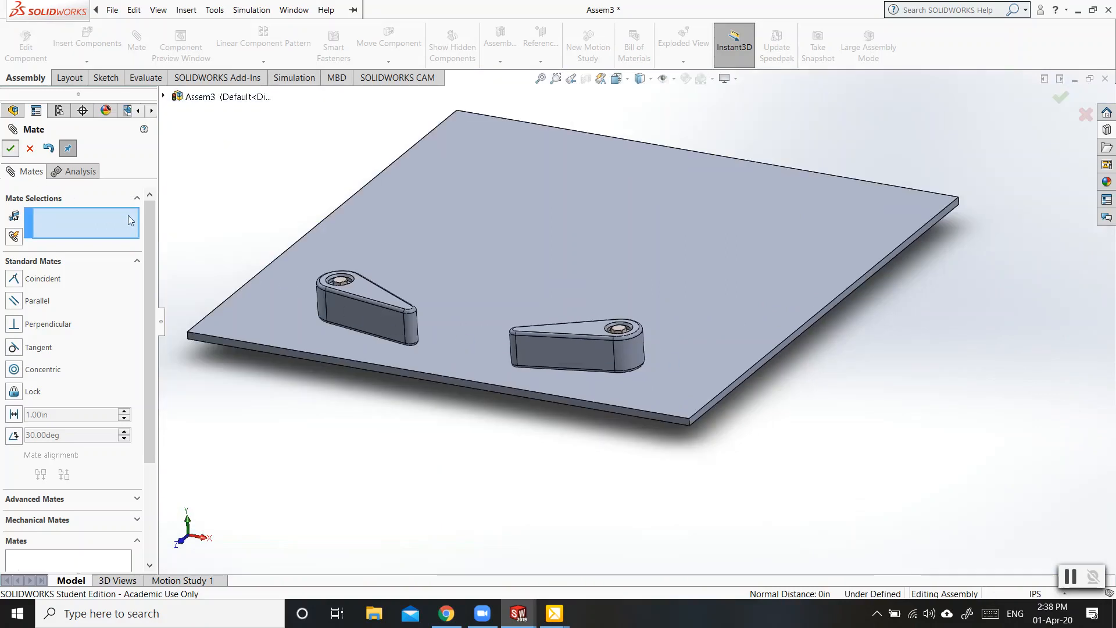
{"action": "key", "text": "Escape"}
Step: Swing both flippers about their bolts to check that they rotate on the plate
{"action": "mouse_move", "coordinate": [374, 313]}
{"action": "left_mouse_down"}
{"action": "mouse_move", "coordinate": [292, 319]}
{"action": "mouse_move", "coordinate": [357, 320]}
{"action": "left_mouse_up"}
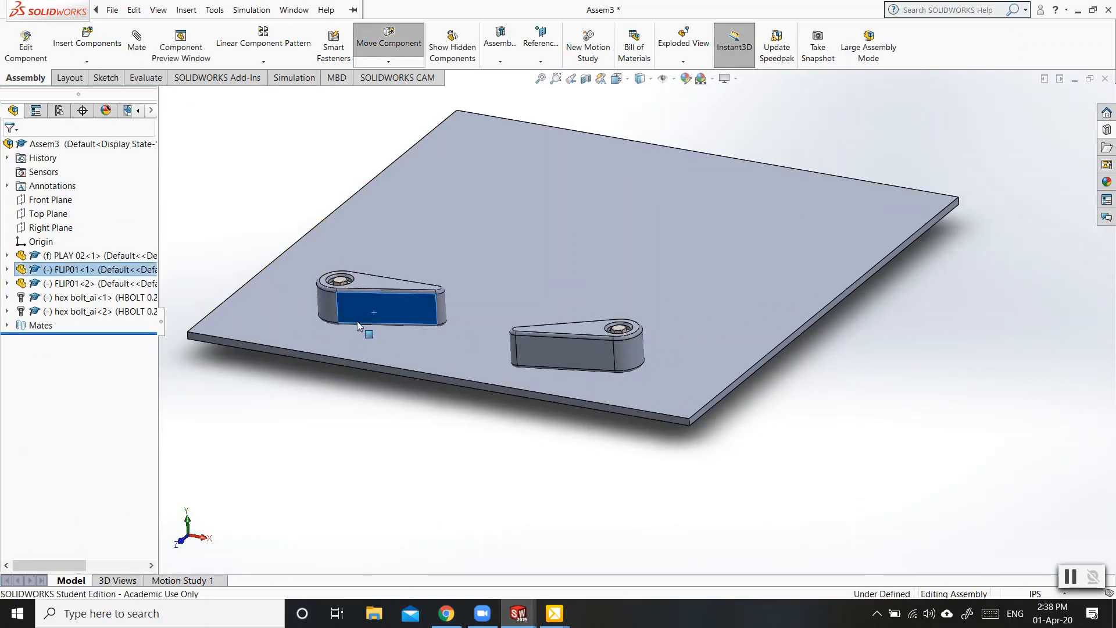
{"action": "mouse_move", "coordinate": [539, 357]}
{"action": "left_mouse_down"}
{"action": "mouse_move", "coordinate": [581, 405]}
{"action": "mouse_move", "coordinate": [545, 376]}
{"action": "left_mouse_up"}
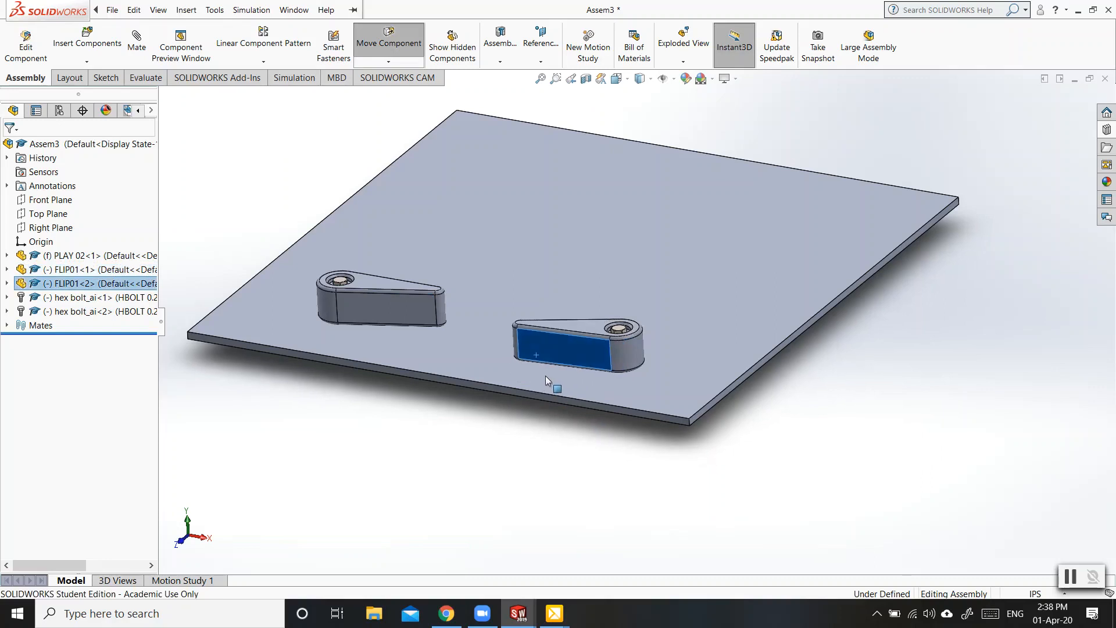
{"action": "left_click_drag", "start_coordinate": [410, 314], "coordinate": [377, 333]}
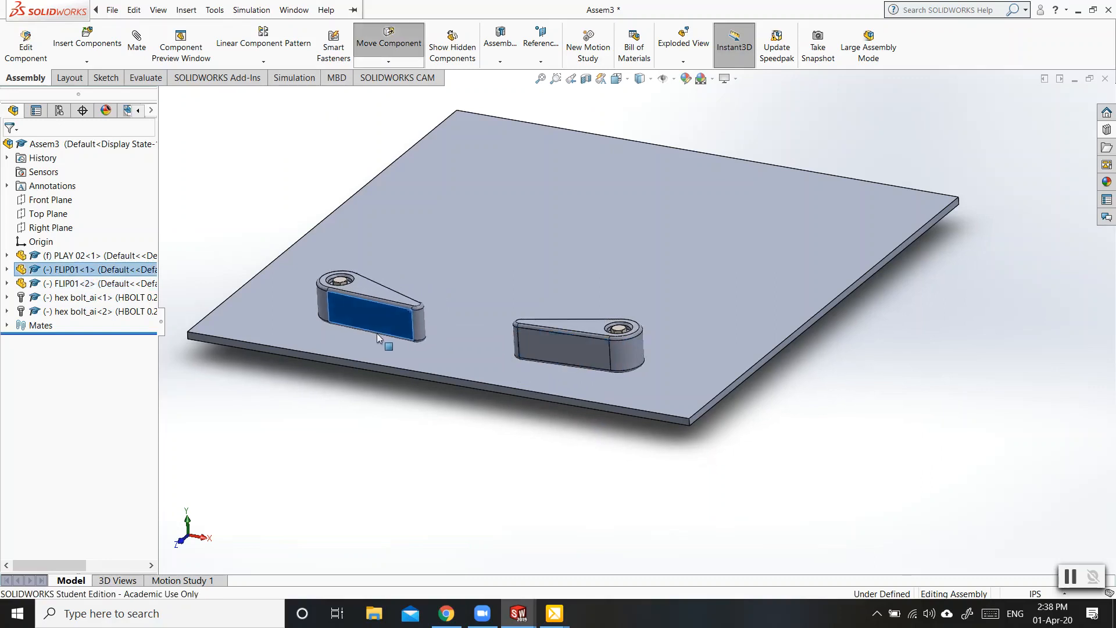
{"action": "key", "text": "Escape"}
Step: Browse the Toolbox library to the ANSI Inch hex nuts, with the first bolt's protruding end in view
{"action": "middle_click_drag", "start_coordinate": [394, 432], "coordinate": [426, 352]}
{"action": "scroll", "coordinate": [435, 283], "scroll_direction": "down", "scroll_amount": 3}
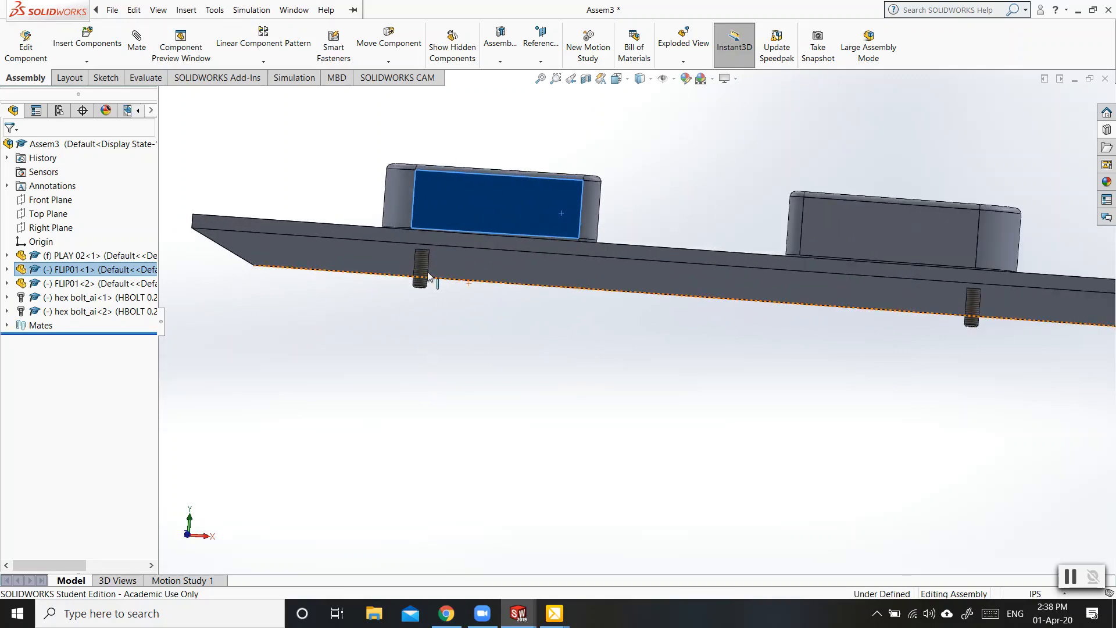
{"action": "scroll", "coordinate": [430, 279], "scroll_direction": "down", "scroll_amount": 4}
{"action": "scroll", "coordinate": [553, 393], "scroll_direction": "up", "scroll_amount": 8}
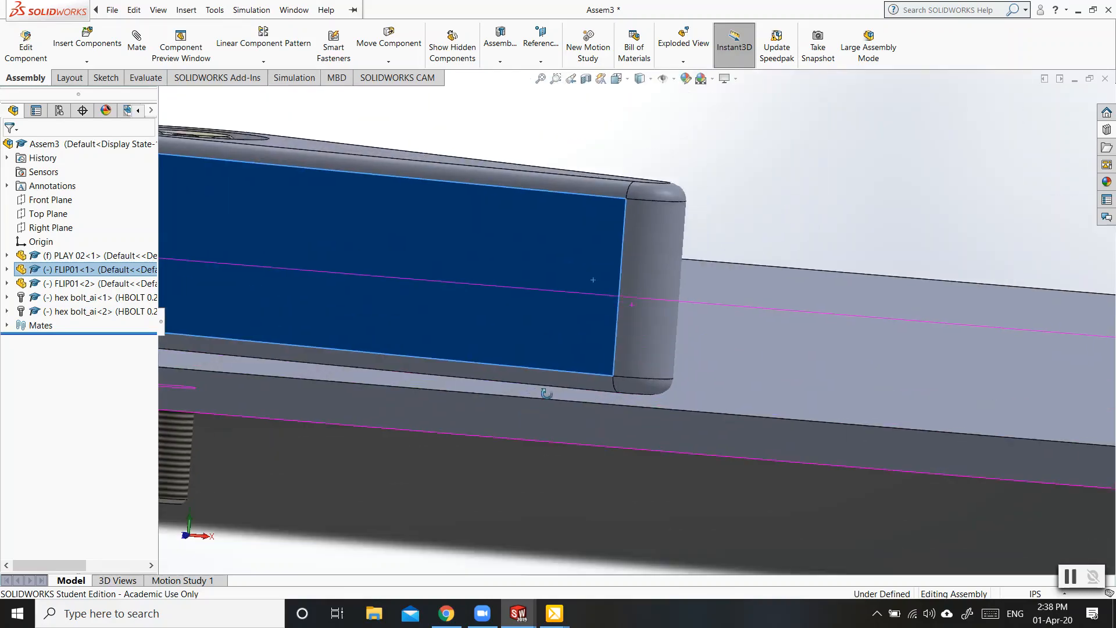
{"action": "scroll", "coordinate": [443, 403], "scroll_direction": "down", "scroll_amount": 3}
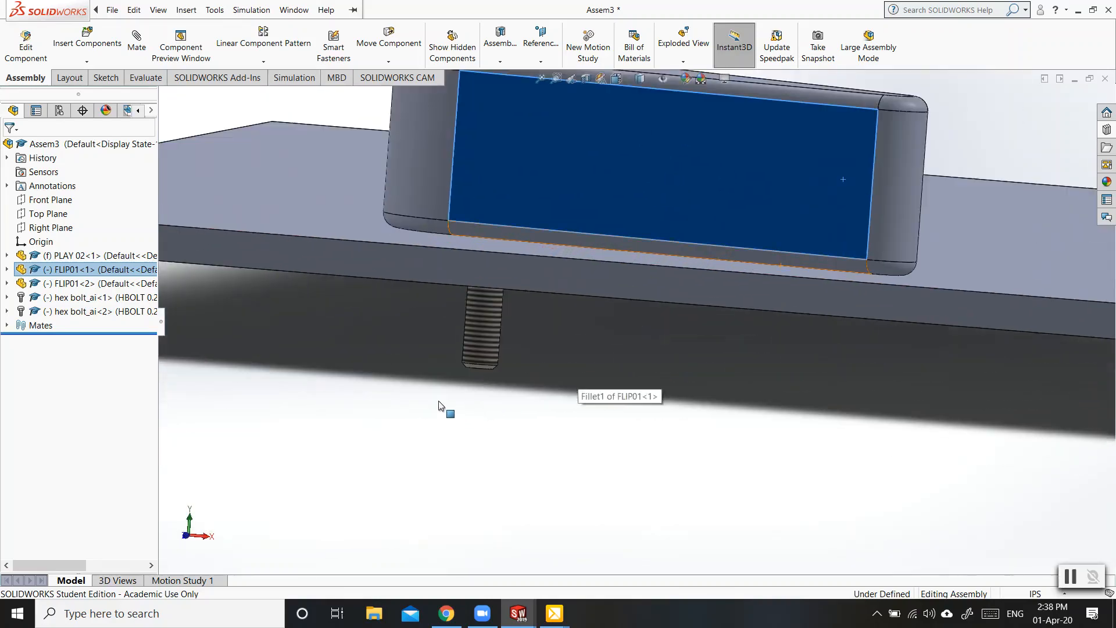
{"action": "middle_click_drag", "start_coordinate": [443, 401], "coordinate": [439, 399]}
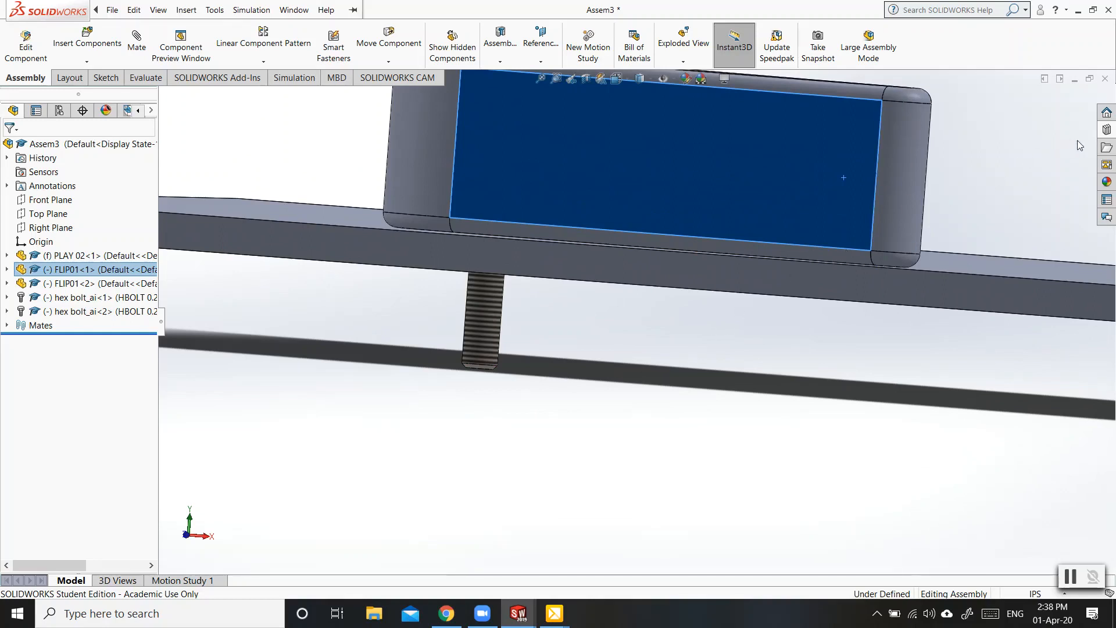
{"action": "left_click", "coordinate": [1107, 130]}
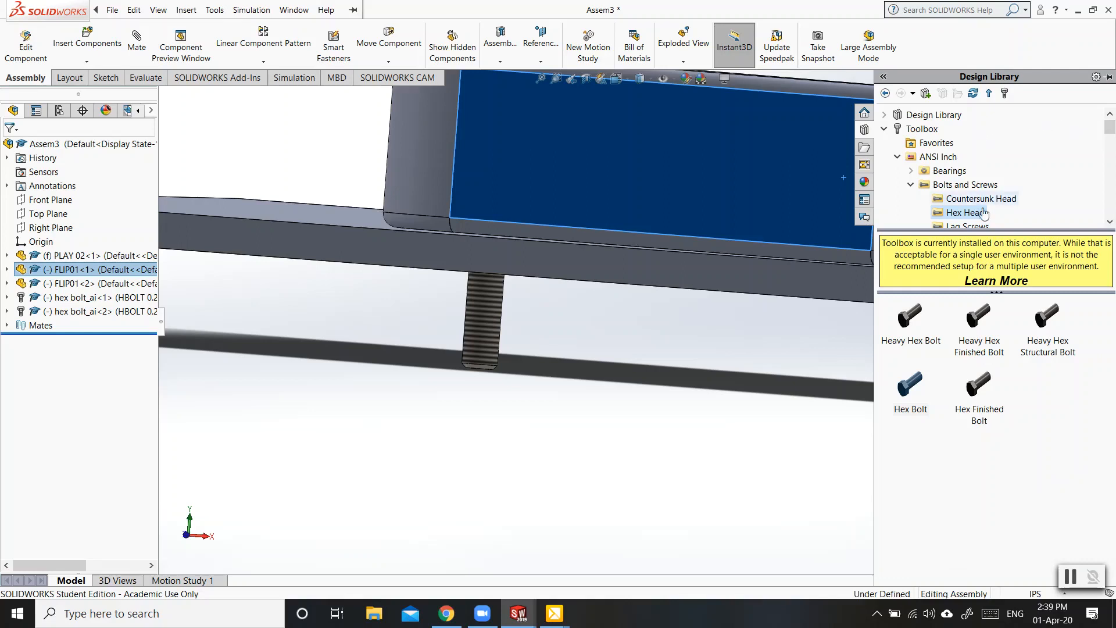
{"action": "left_click", "coordinate": [989, 94]}
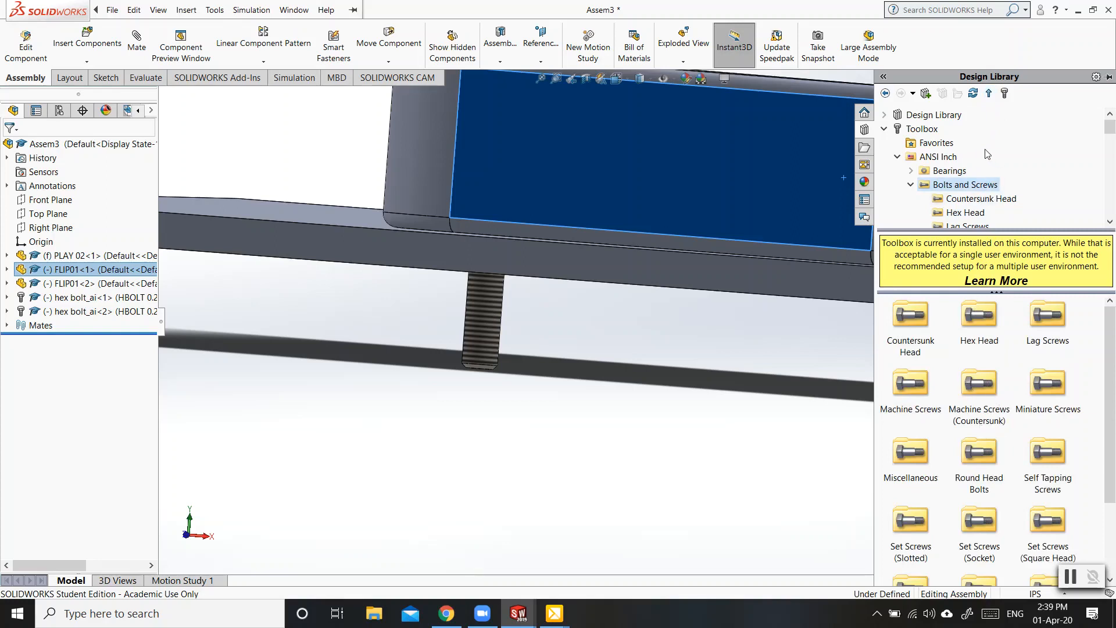
{"action": "left_click", "coordinate": [989, 94]}
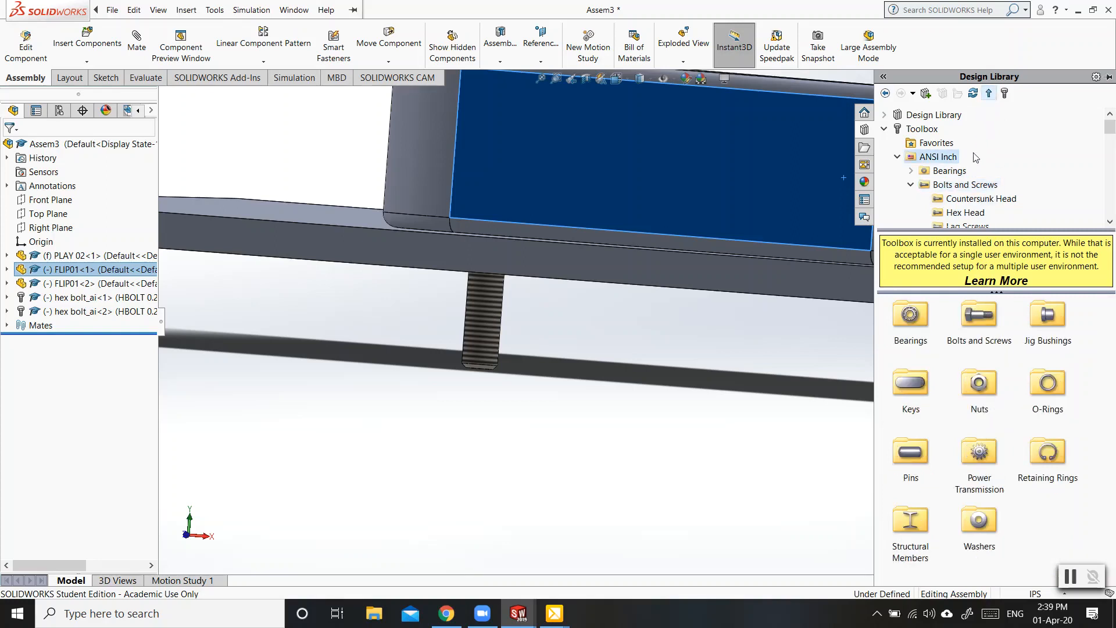
{"action": "double_click", "coordinate": [979, 386]}
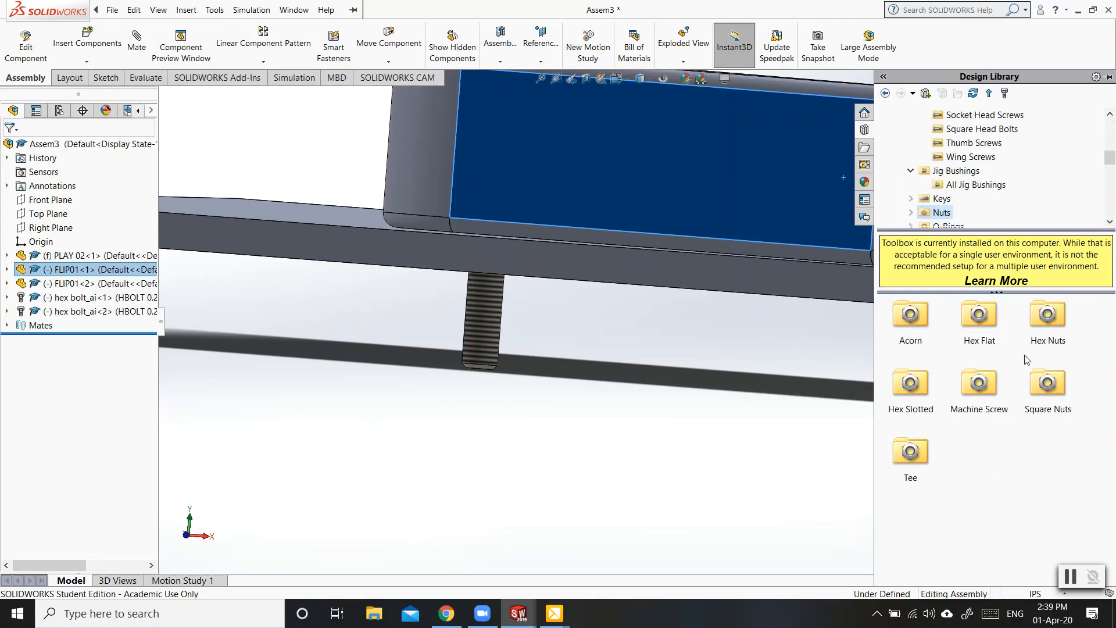
{"action": "double_click", "coordinate": [1050, 317]}
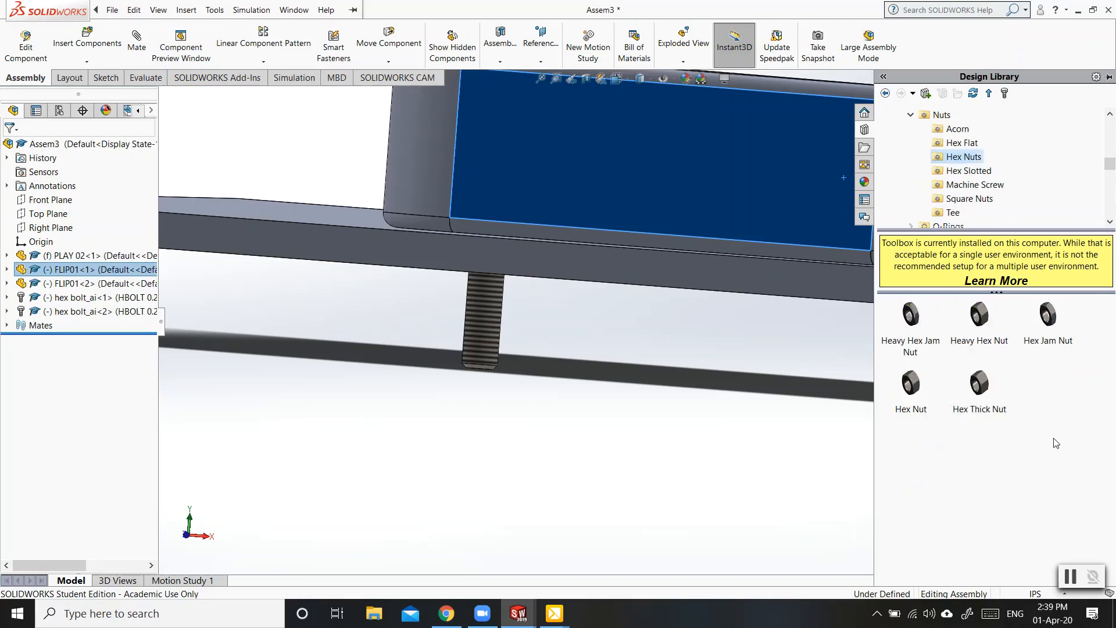
Step: Insert two 1/4-20 Hex Nuts with double chamfer finish and cosmetic thread display below the plate
{"action": "left_click", "coordinate": [910, 384]}
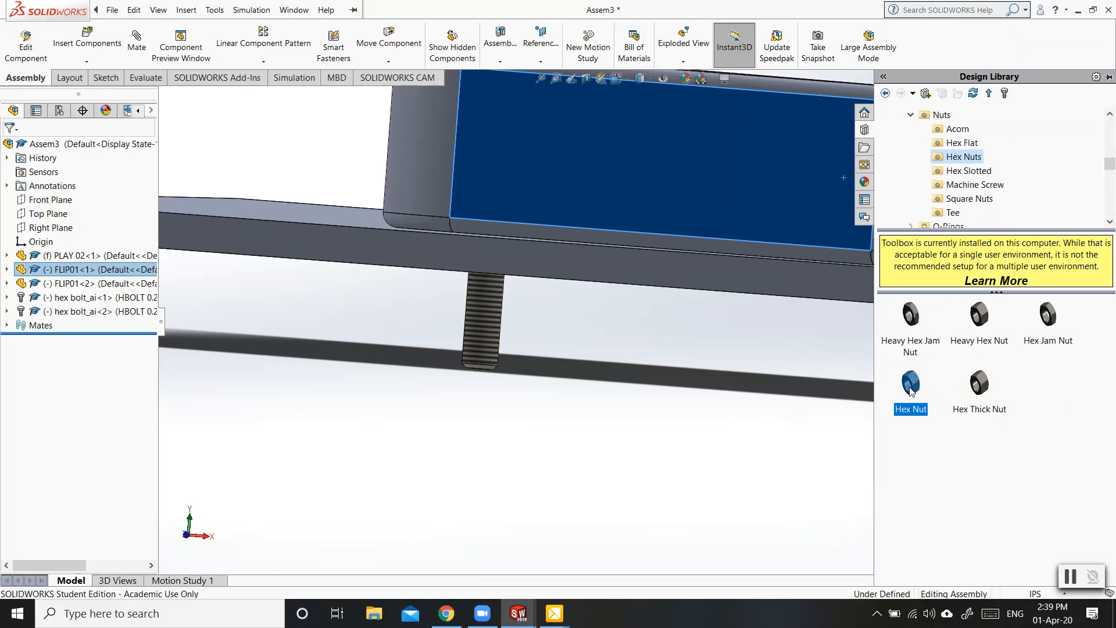
{"action": "left_click_drag", "start_coordinate": [914, 385], "coordinate": [521, 434]}
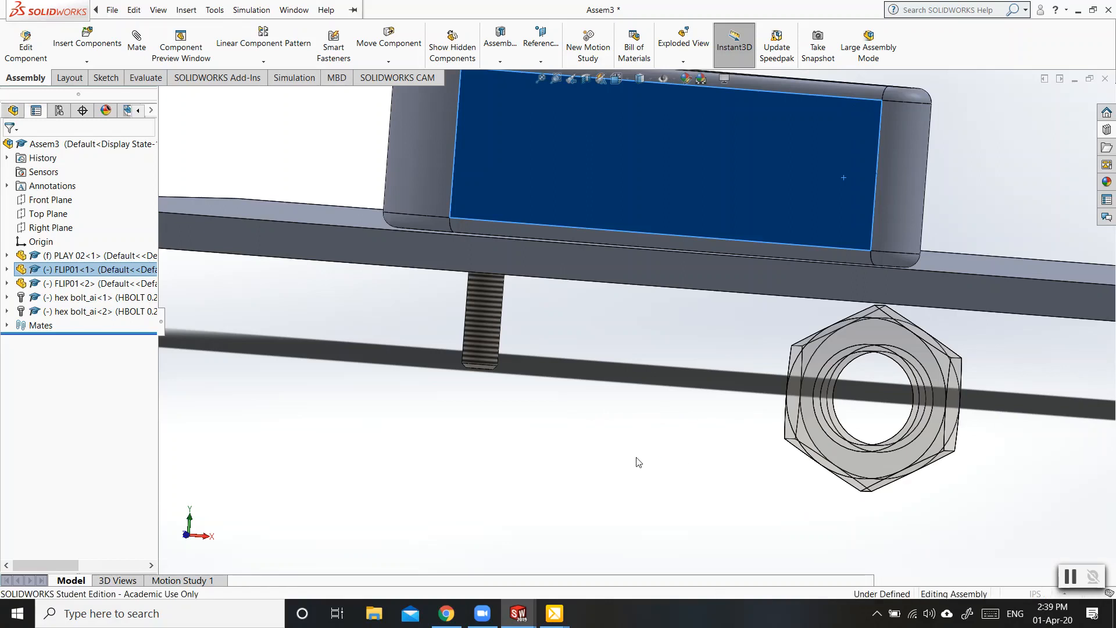
{"action": "scroll", "coordinate": [636, 459], "scroll_direction": "up", "scroll_amount": 1}
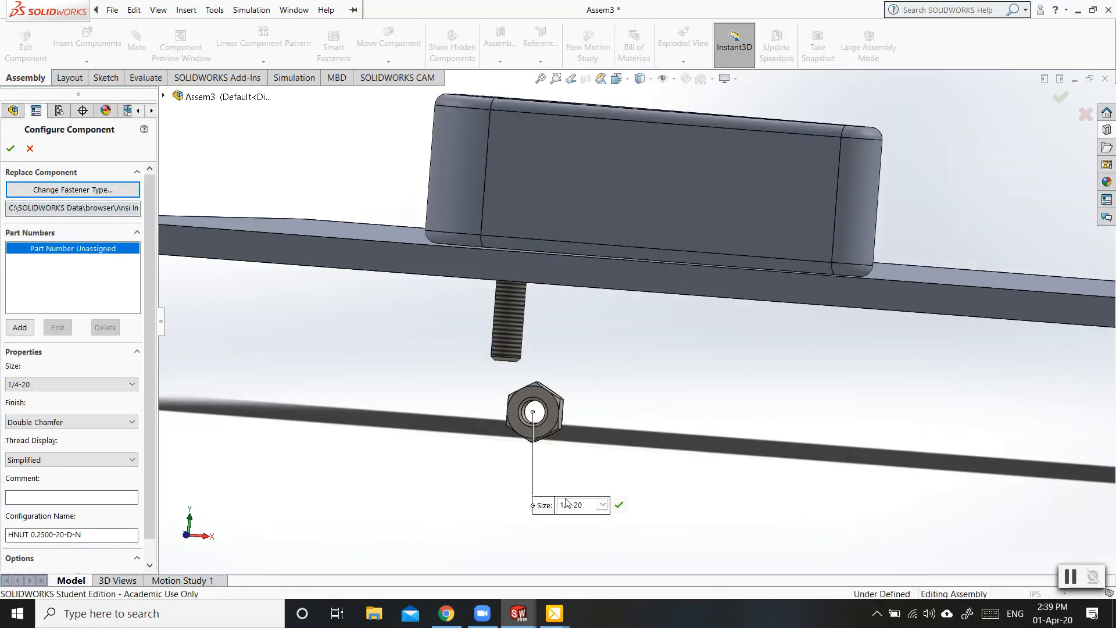
{"action": "left_click", "coordinate": [129, 460]}
{"action": "left_click", "coordinate": [116, 480]}
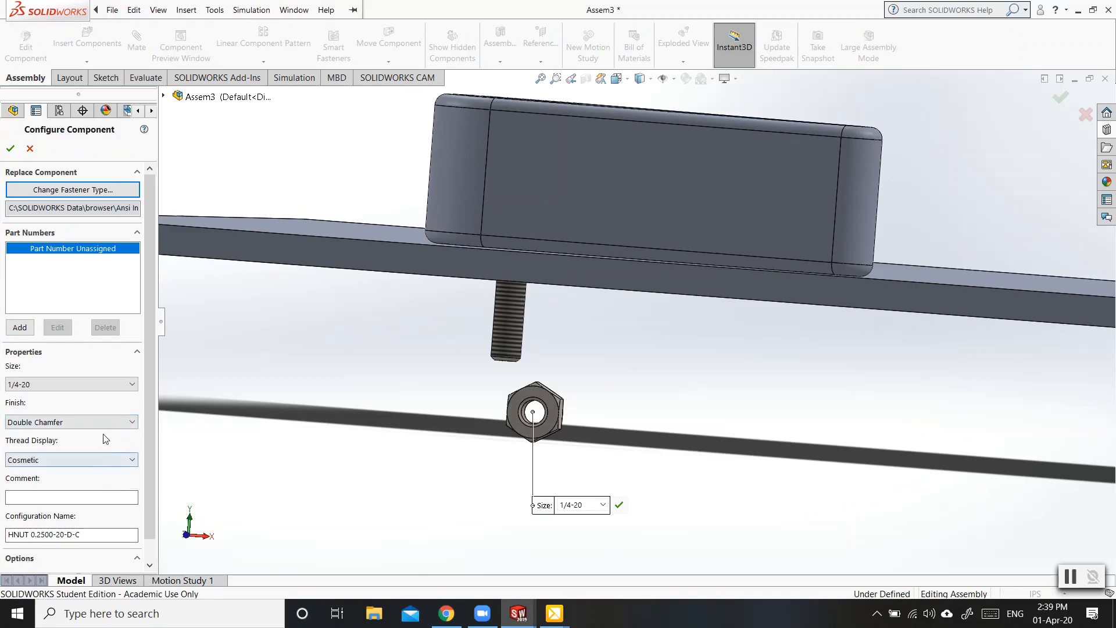
{"action": "left_click", "coordinate": [9, 150]}
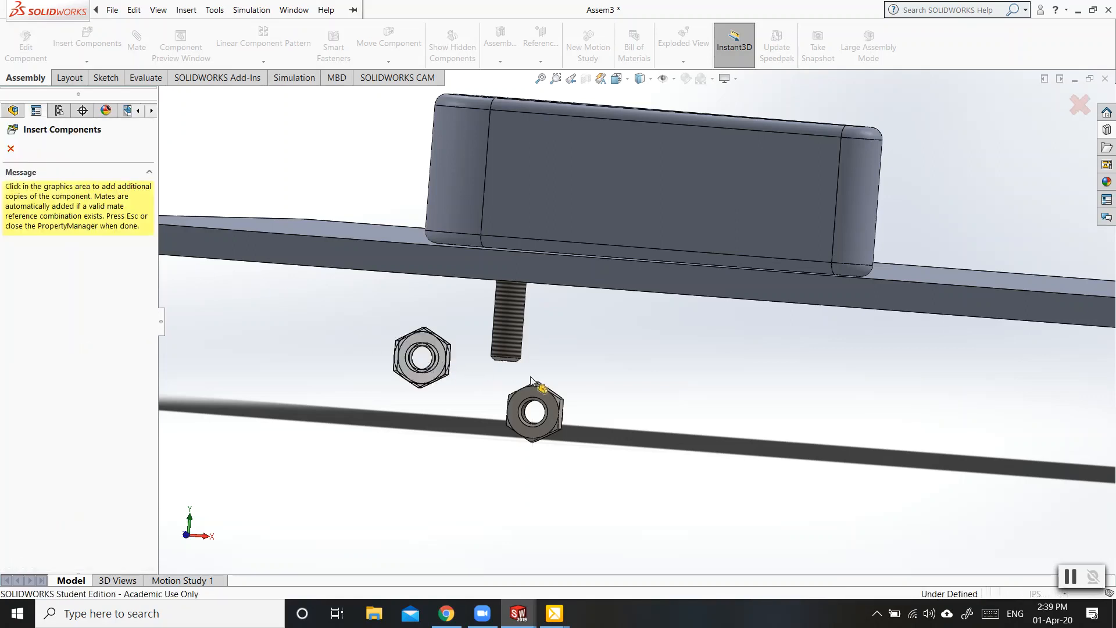
{"action": "left_click", "coordinate": [710, 396]}
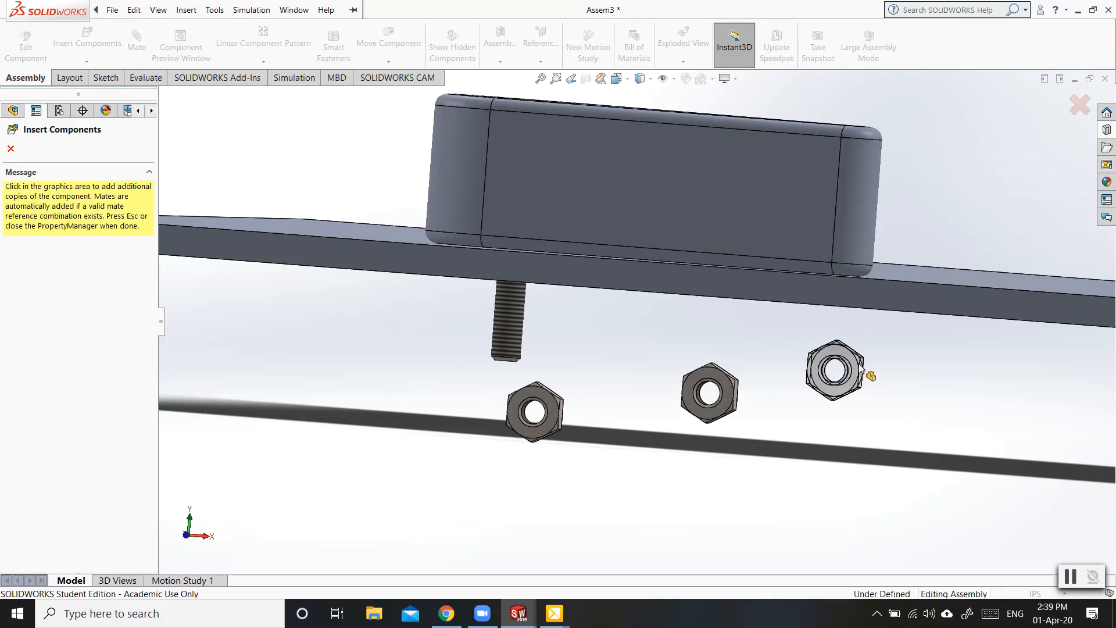
{"action": "key", "text": "Escape"}
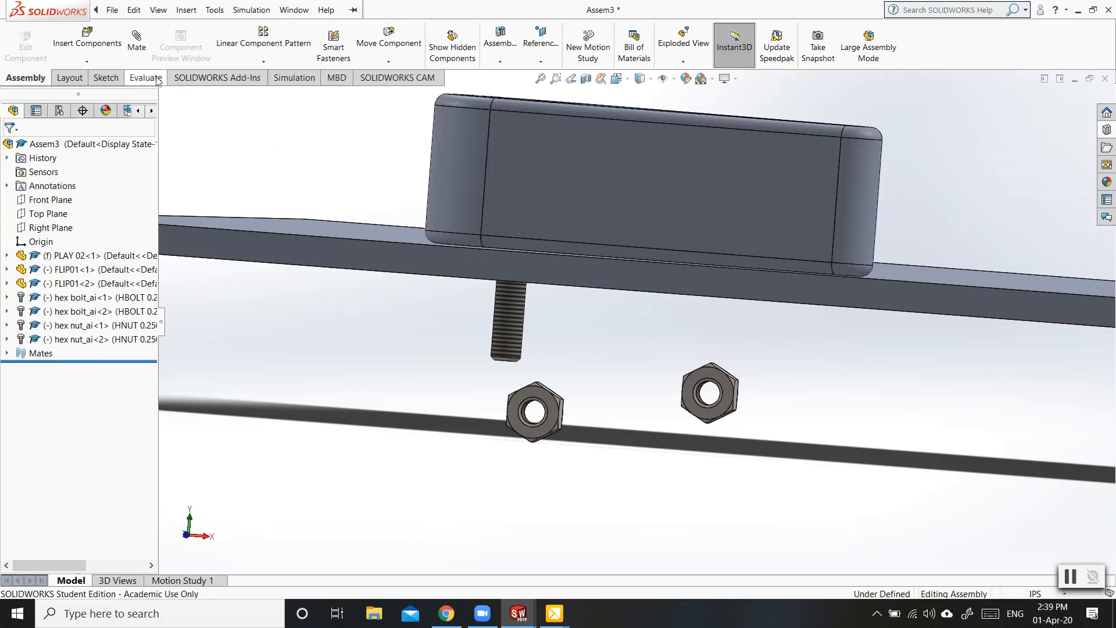
Step: Add a concentric mate between the first hex nut's hole edge and the first bolt's threaded shank
{"action": "left_click", "coordinate": [527, 420]}
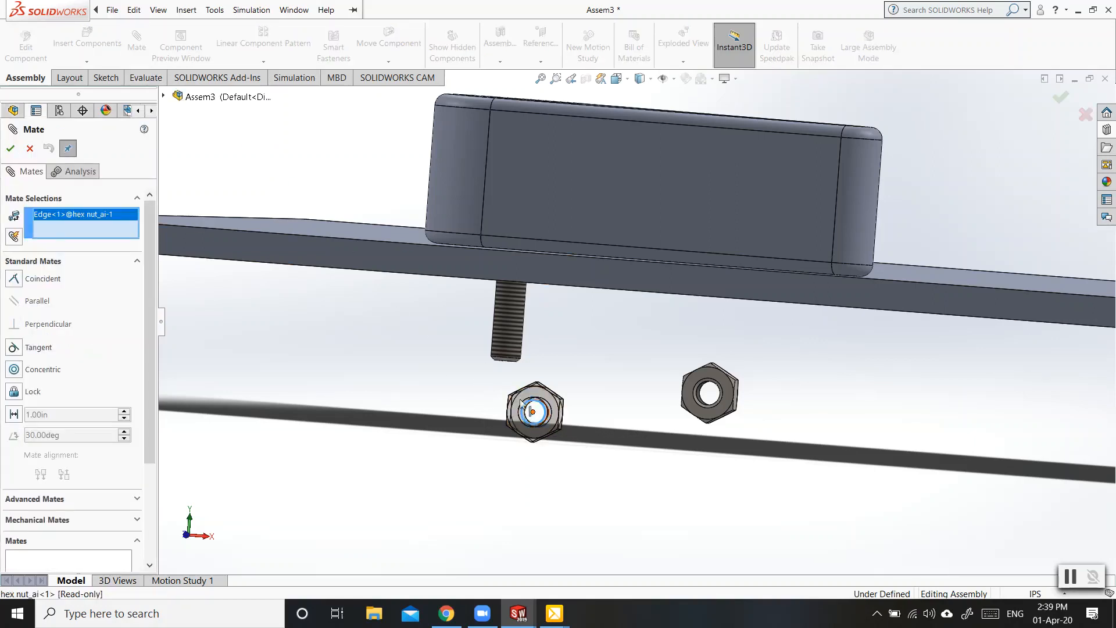
{"action": "left_click", "coordinate": [506, 347]}
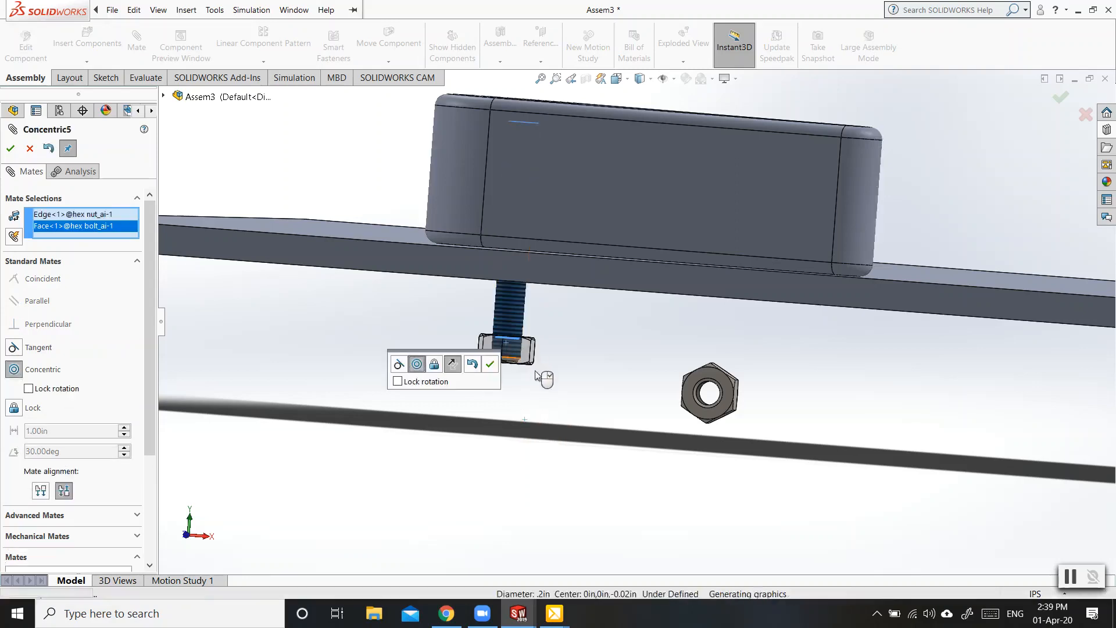
{"action": "left_click", "coordinate": [489, 365]}
Step: Add a coincident mate between the plate's underside and the top face of the first hex nut
{"action": "middle_click_drag", "start_coordinate": [481, 454], "coordinate": [486, 430]}
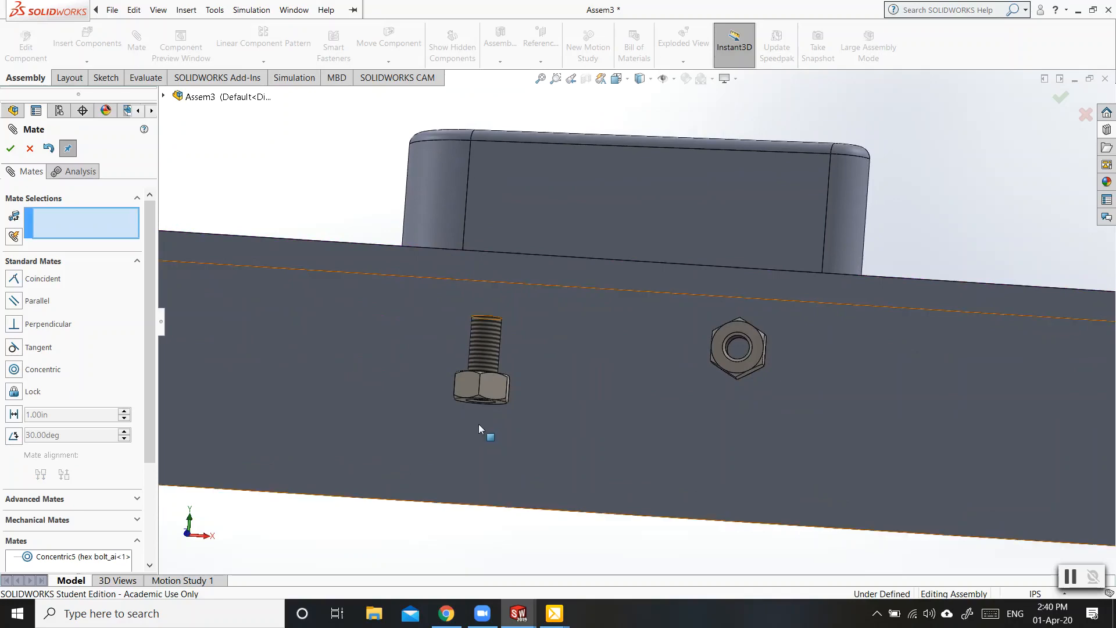
{"action": "left_click", "coordinate": [453, 340]}
{"action": "middle_click_drag", "start_coordinate": [547, 351], "coordinate": [537, 391]}
{"action": "scroll", "coordinate": [449, 434], "scroll_direction": "down", "scroll_amount": 5}
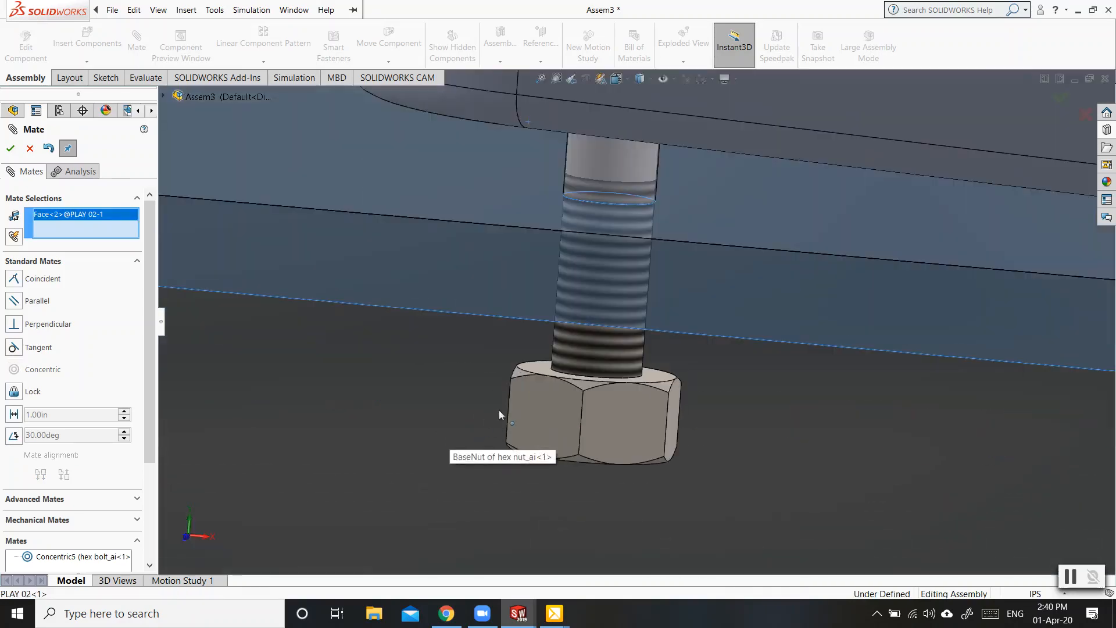
{"action": "left_click", "coordinate": [538, 366]}
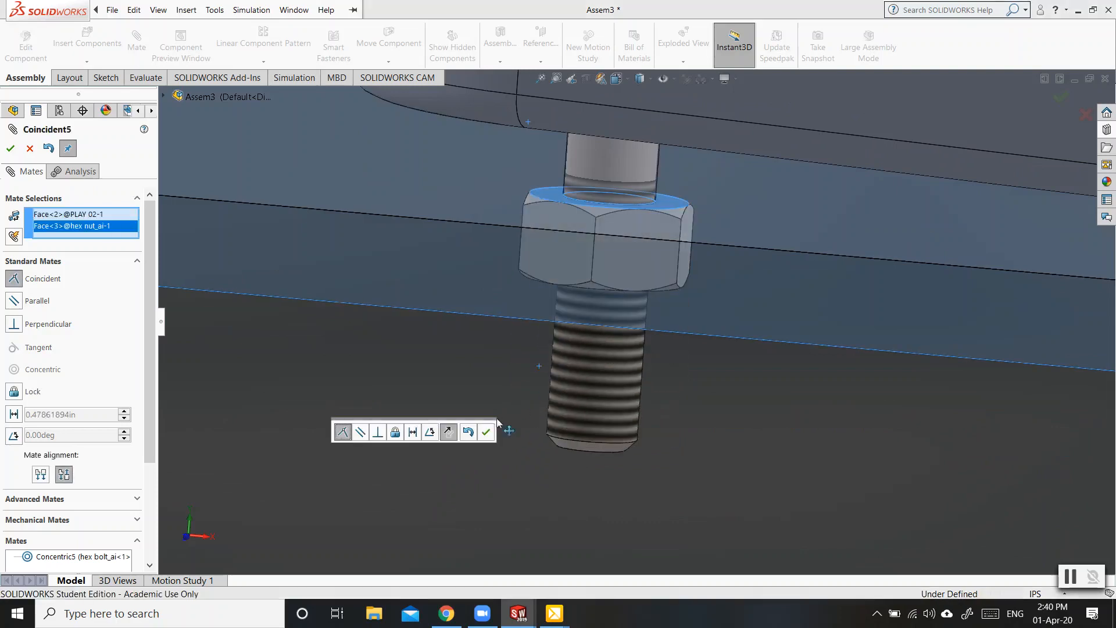
{"action": "left_click", "coordinate": [487, 431]}
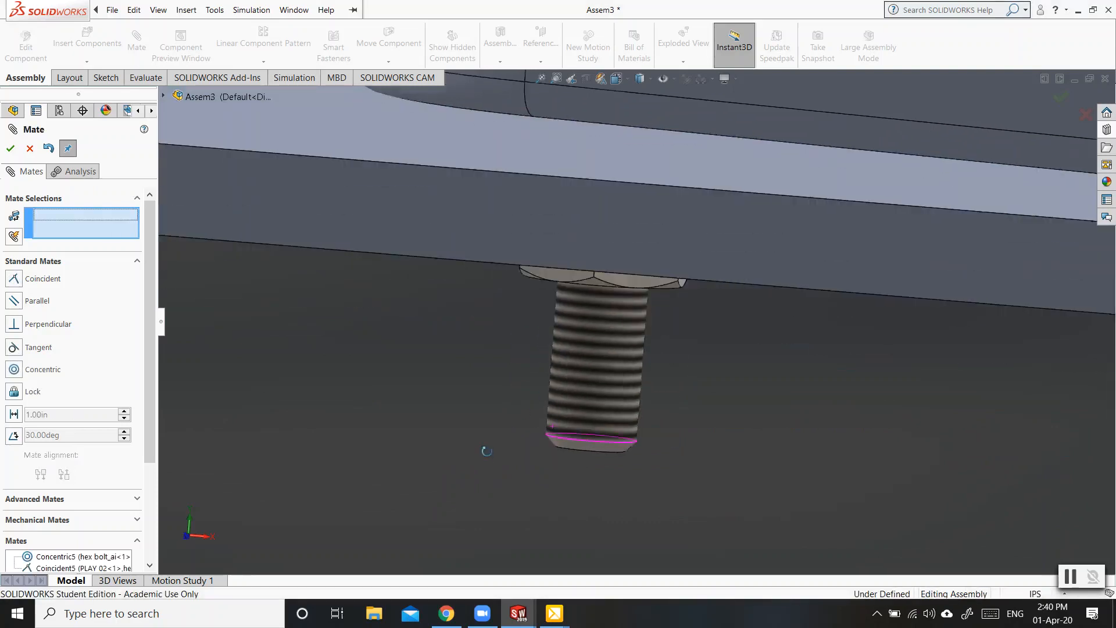
Step: Add a concentric mate between the second hex nut's hole edge and the second bolt's threaded shank
{"action": "scroll", "coordinate": [491, 430], "scroll_direction": "up", "scroll_amount": 6}
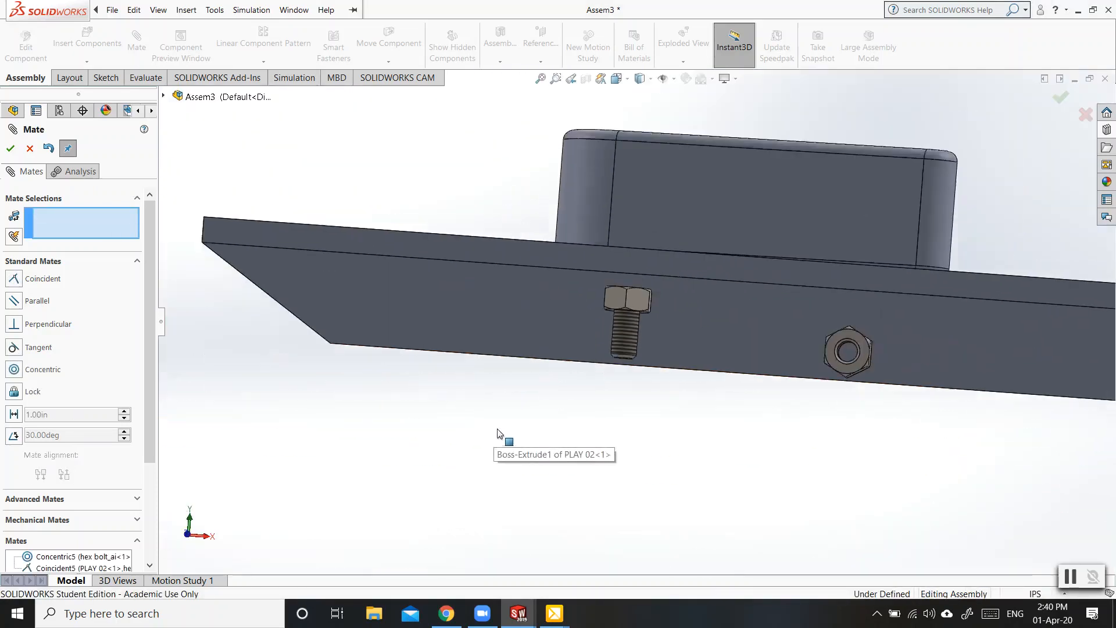
{"action": "middle_click_drag", "start_coordinate": [737, 404], "coordinate": [695, 394]}
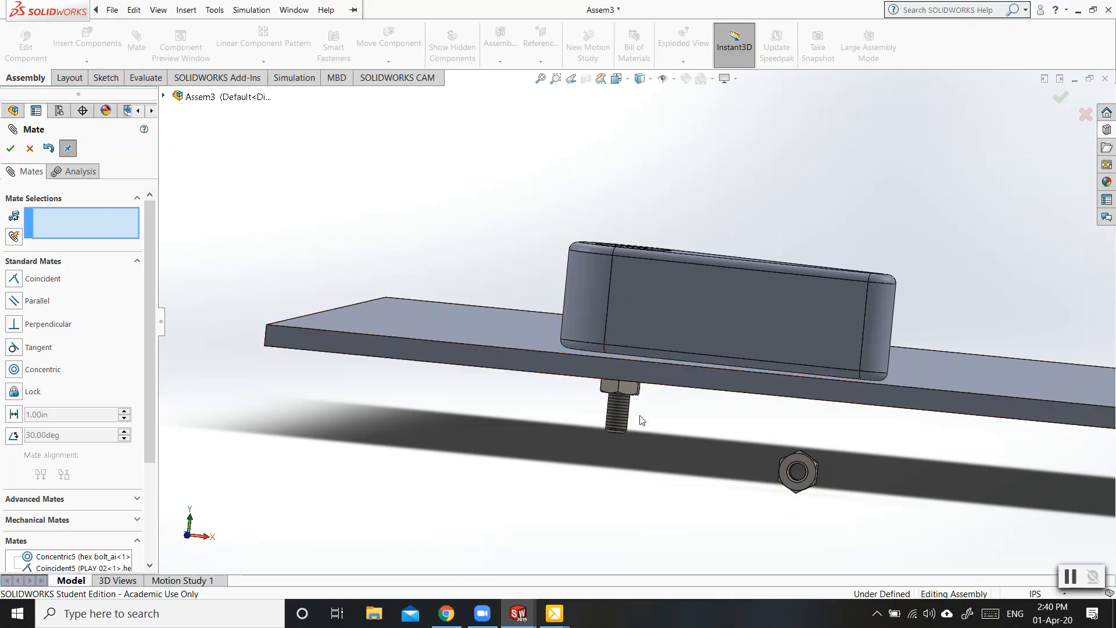
{"action": "middle_click_drag", "start_coordinate": [481, 434], "coordinate": [378, 426]}
{"action": "scroll", "coordinate": [705, 441], "scroll_direction": "up", "scroll_amount": 3}
{"action": "scroll", "coordinate": [685, 413], "scroll_direction": "down", "scroll_amount": 4}
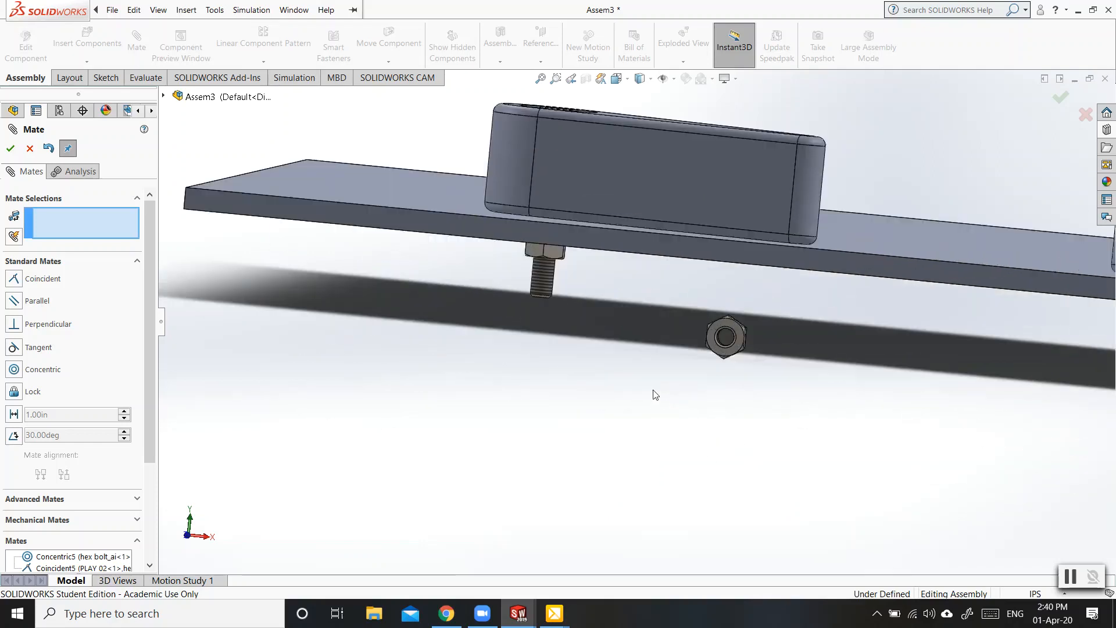
{"action": "left_click", "coordinate": [719, 362]}
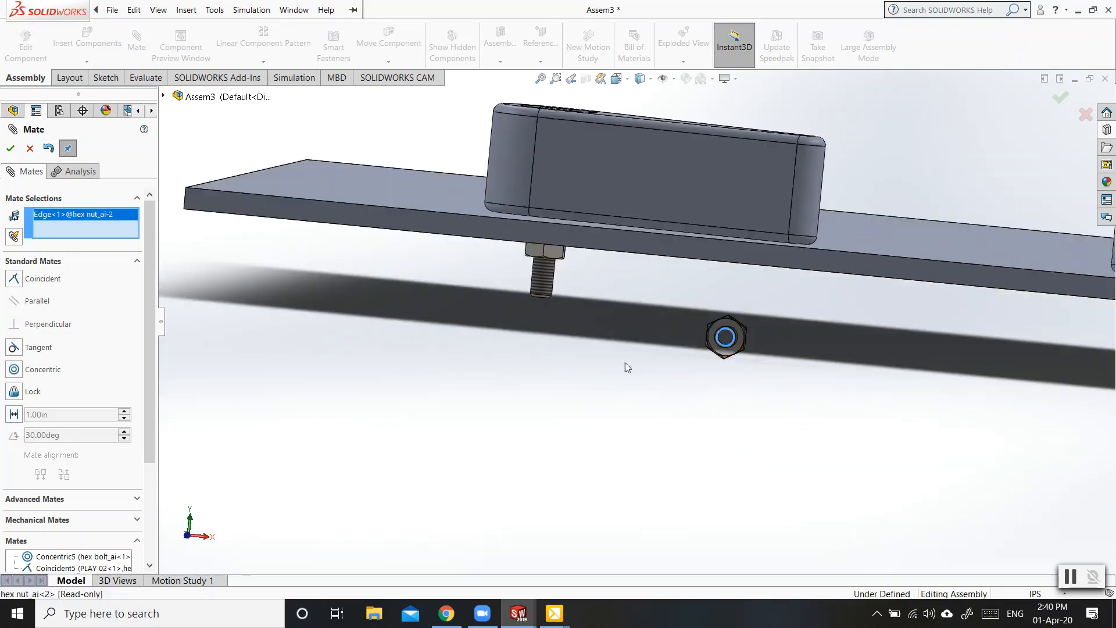
{"action": "scroll", "coordinate": [629, 366], "scroll_direction": "up", "scroll_amount": 2}
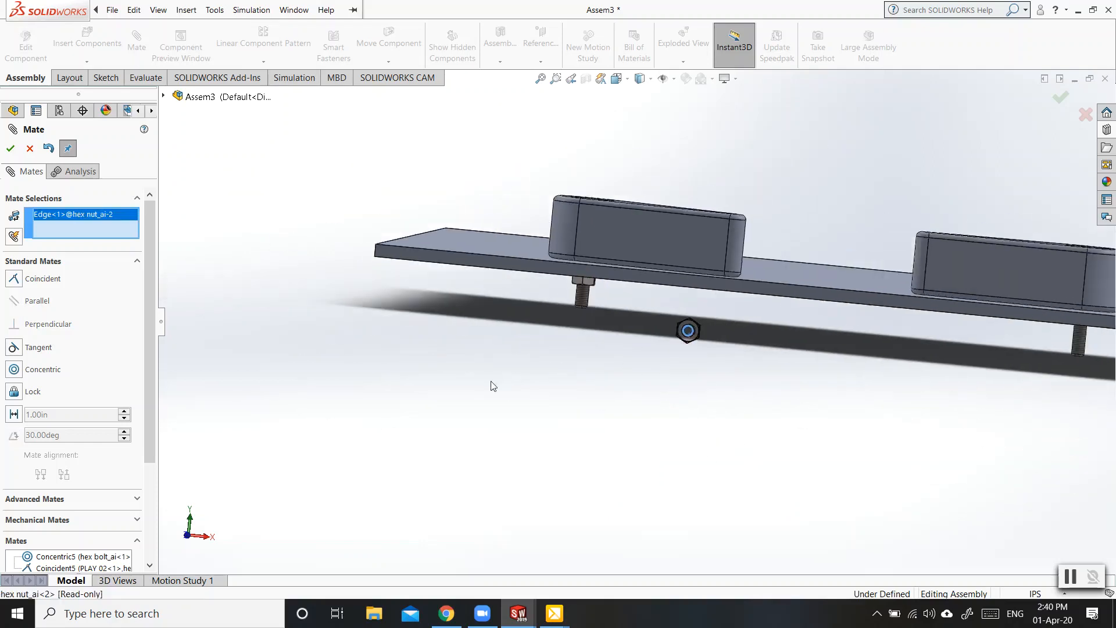
{"action": "left_click", "coordinate": [1081, 344]}
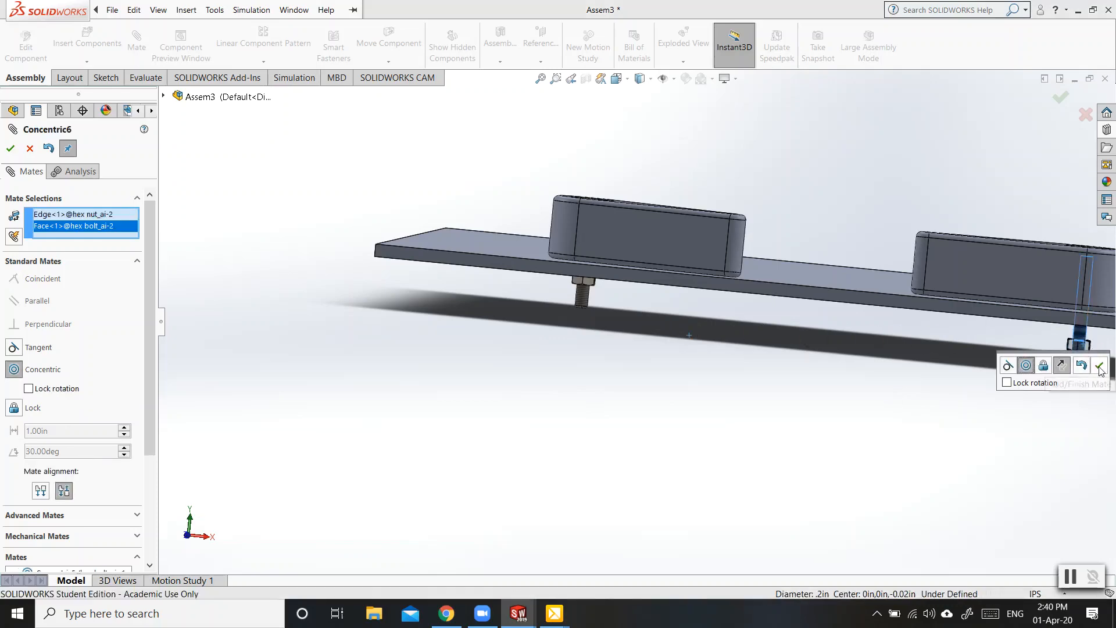
{"action": "left_click", "coordinate": [1097, 367]}
Step: Mate the second hex nut's top face coincident with the plate's underside and finish the mating
{"action": "scroll", "coordinate": [824, 406], "scroll_direction": "up", "scroll_amount": 4}
{"action": "scroll", "coordinate": [839, 348], "scroll_direction": "down", "scroll_amount": 10}
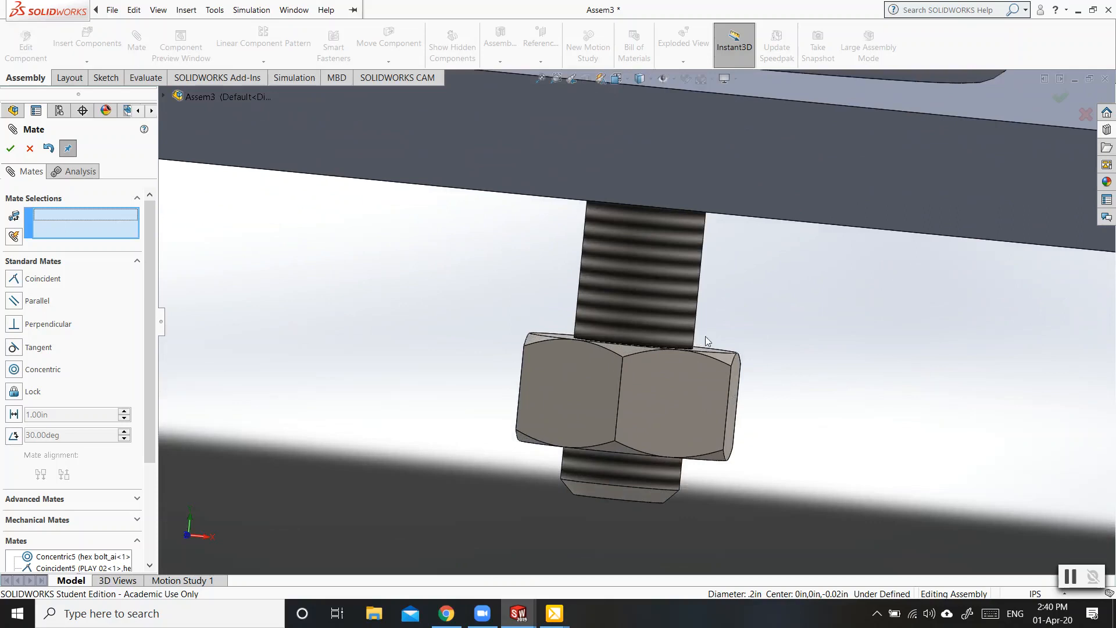
{"action": "middle_click_drag", "start_coordinate": [705, 340], "coordinate": [714, 343]}
{"action": "left_click", "coordinate": [714, 343]}
{"action": "left_click", "coordinate": [773, 404]}
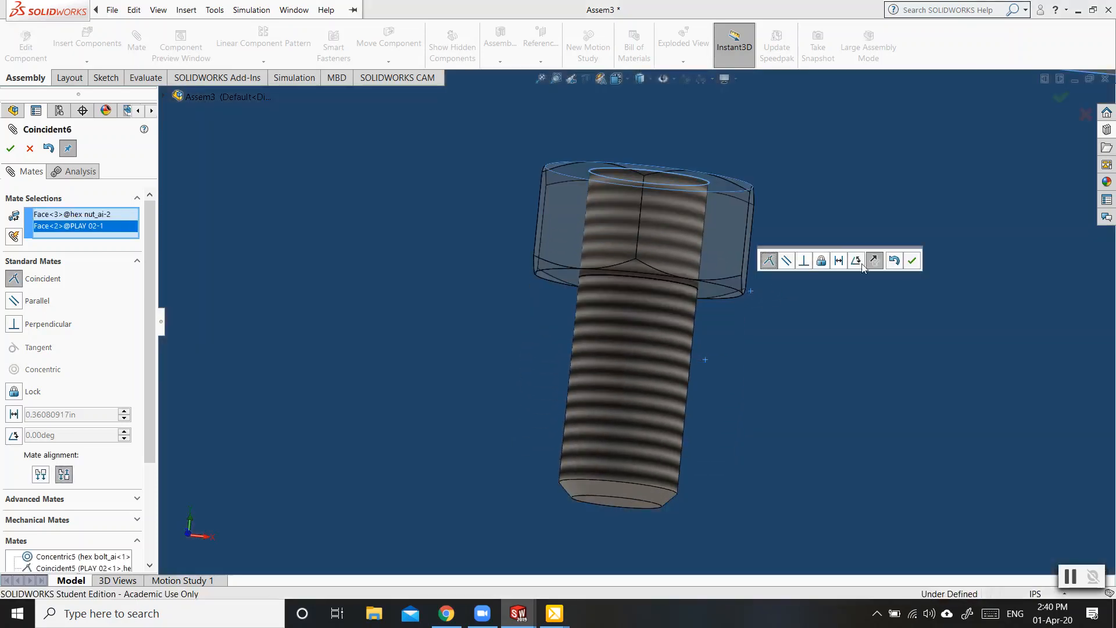
{"action": "left_click", "coordinate": [913, 261]}
{"action": "scroll", "coordinate": [878, 347], "scroll_direction": "up", "scroll_amount": 6}
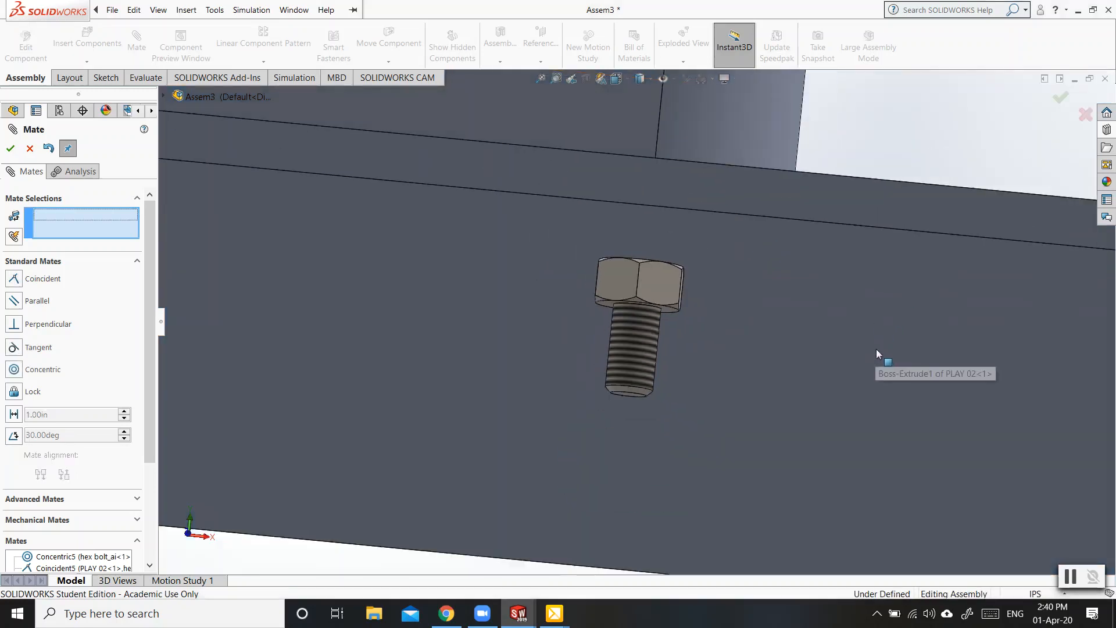
{"action": "scroll", "coordinate": [893, 346], "scroll_direction": "up", "scroll_amount": 4}
{"action": "middle_click_drag", "start_coordinate": [575, 383], "coordinate": [497, 397]}
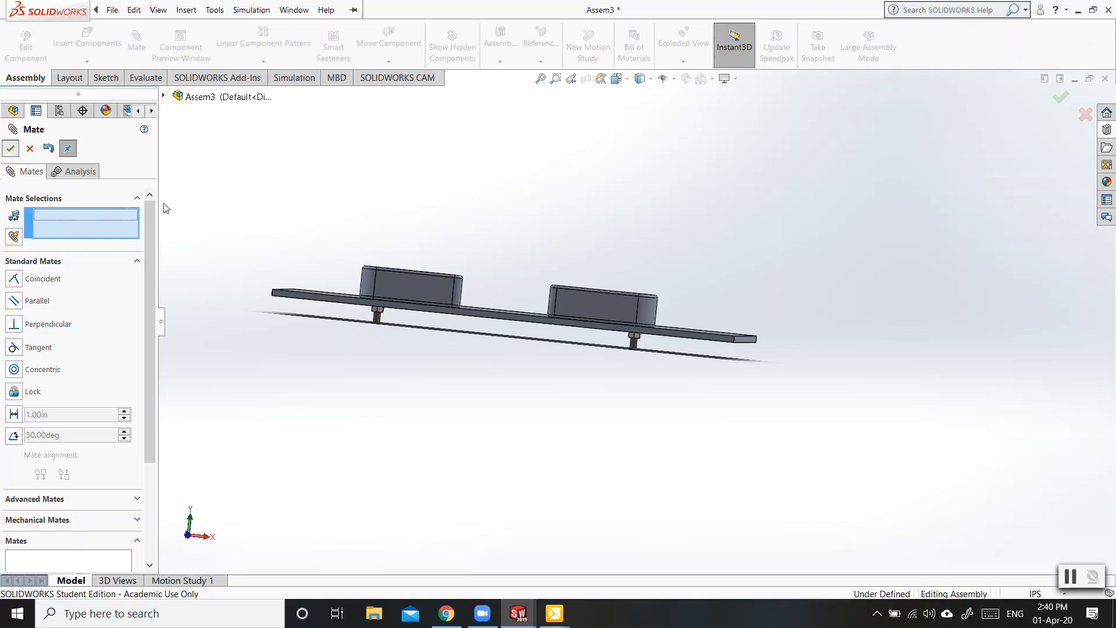
{"action": "left_click", "coordinate": [10, 149]}
Step: Examine the fastened nuts and bolt ends on the underside of the plate
{"action": "scroll", "coordinate": [468, 321], "scroll_direction": "up", "scroll_amount": 3}
{"action": "middle_click_drag", "start_coordinate": [556, 320], "coordinate": [542, 343]}
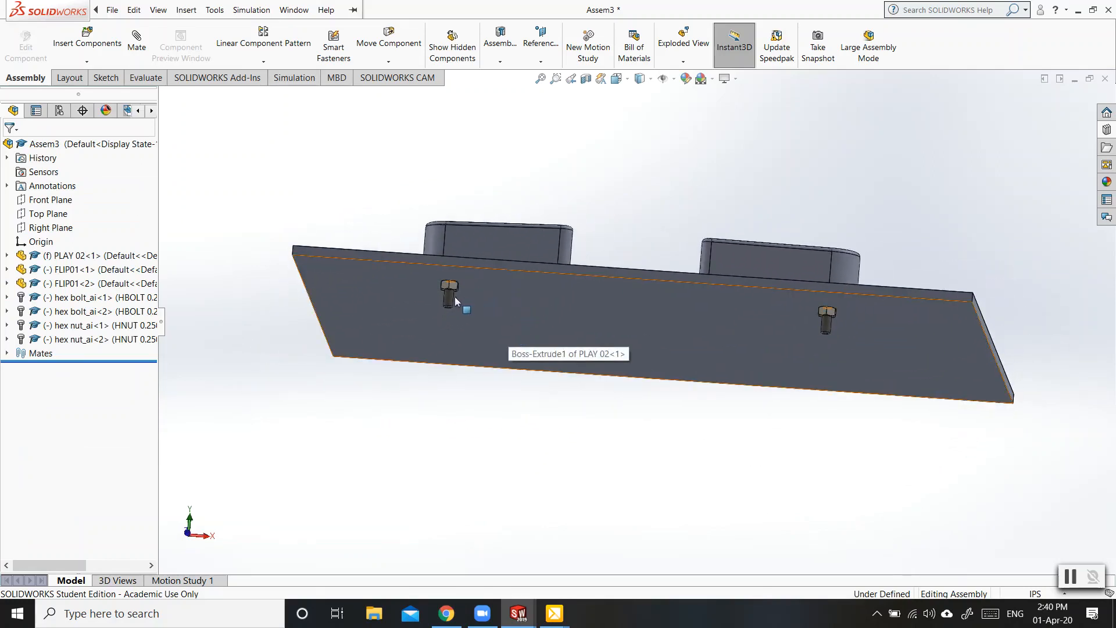
{"action": "scroll", "coordinate": [710, 317], "scroll_direction": "up", "scroll_amount": 5}
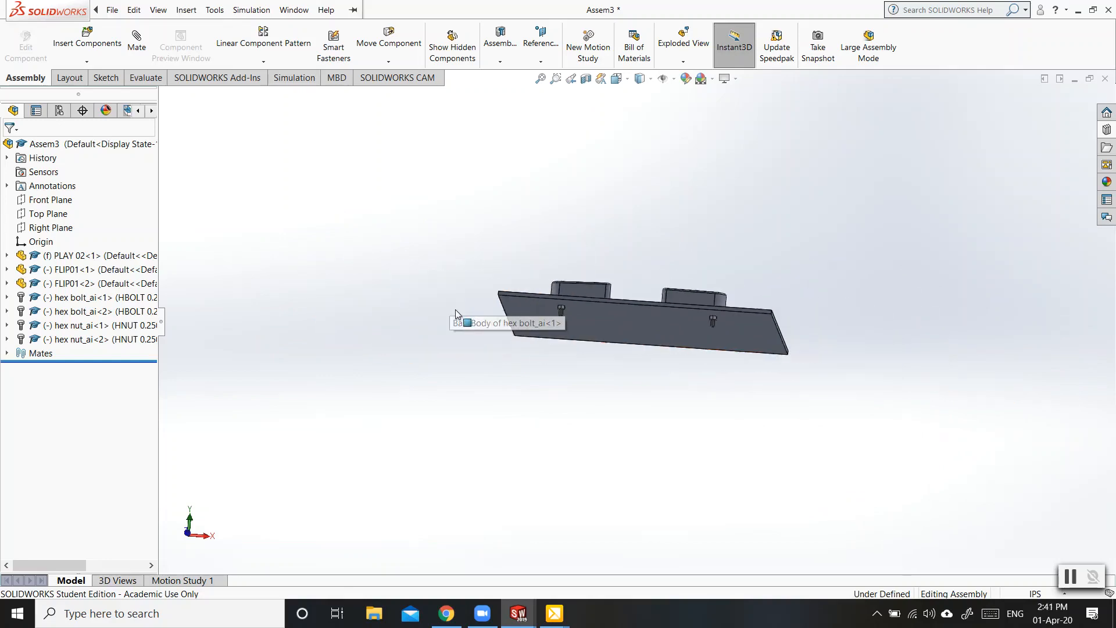
{"action": "scroll", "coordinate": [715, 314], "scroll_direction": "down", "scroll_amount": 9}
{"action": "scroll", "coordinate": [716, 314], "scroll_direction": "down", "scroll_amount": 3}
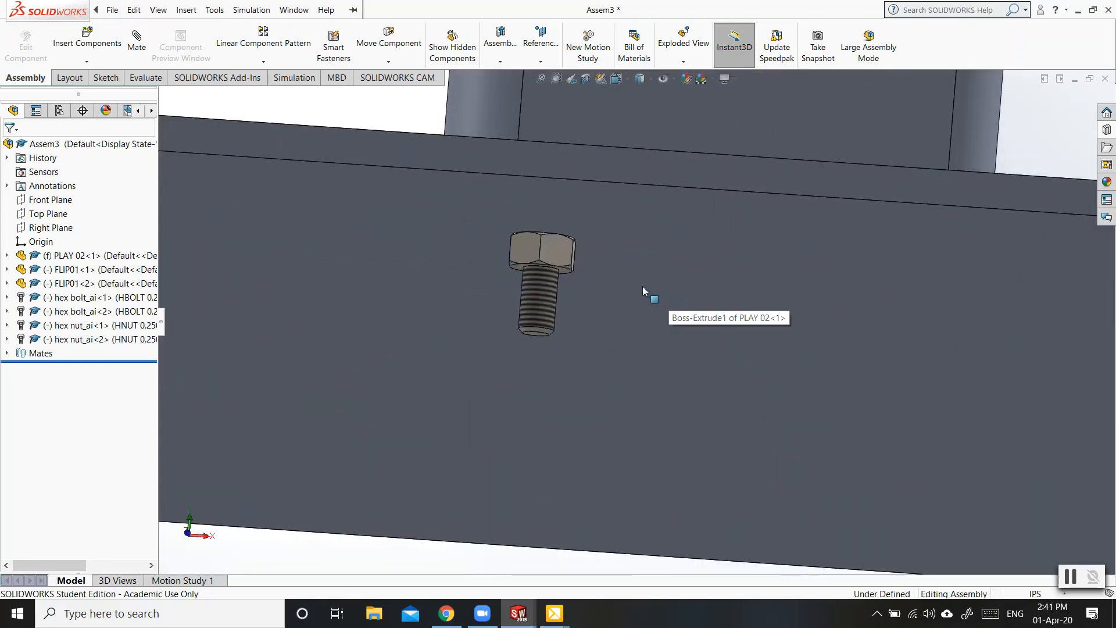
Step: Edit the first Toolbox hex bolt, trying a length of 1.875 before settling on 1.75
{"action": "left_click", "coordinate": [543, 301]}
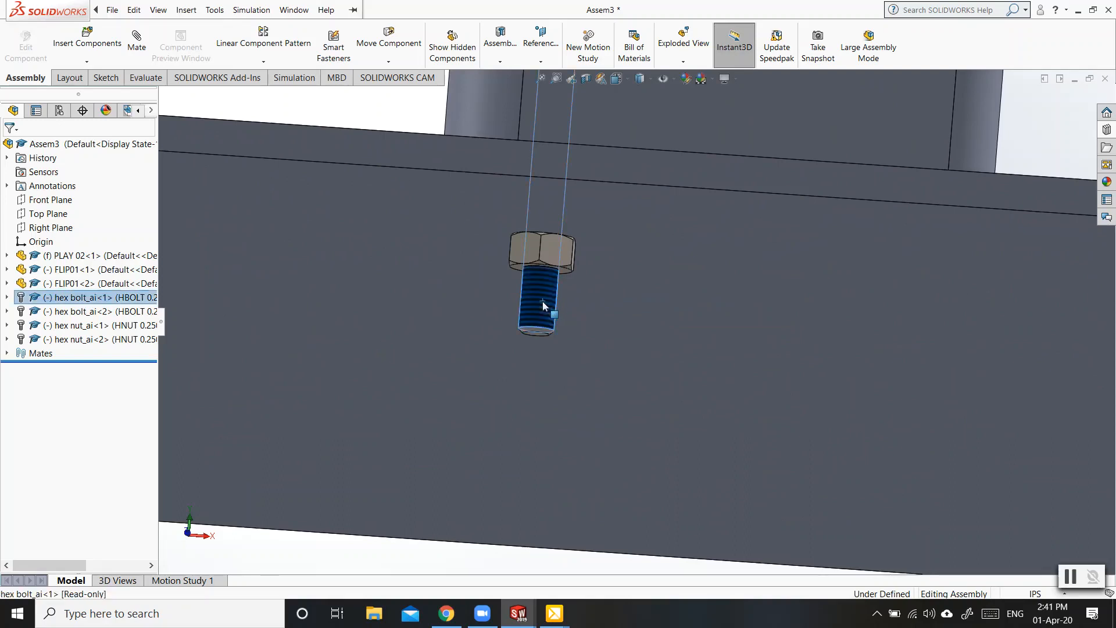
{"action": "right_click", "coordinate": [542, 301]}
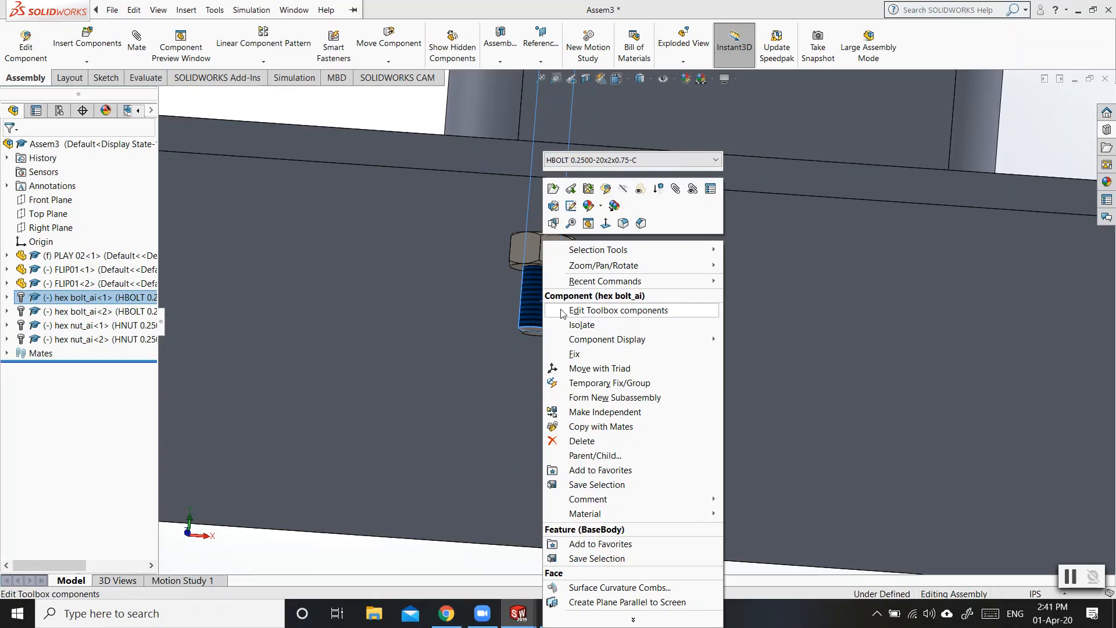
{"action": "left_click", "coordinate": [633, 311]}
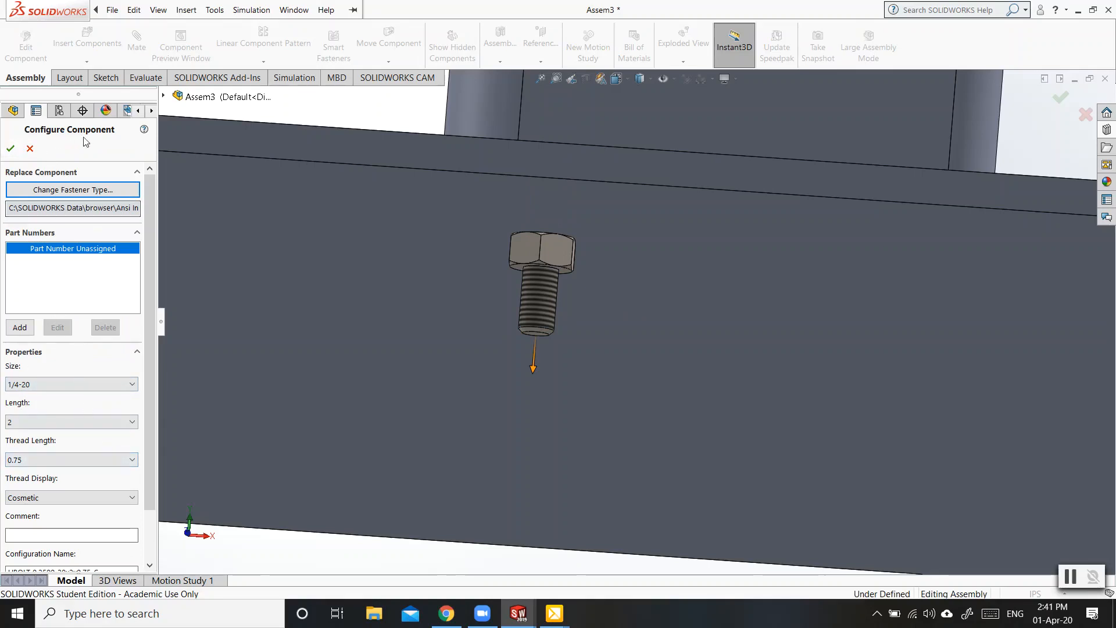
{"action": "left_click", "coordinate": [43, 424]}
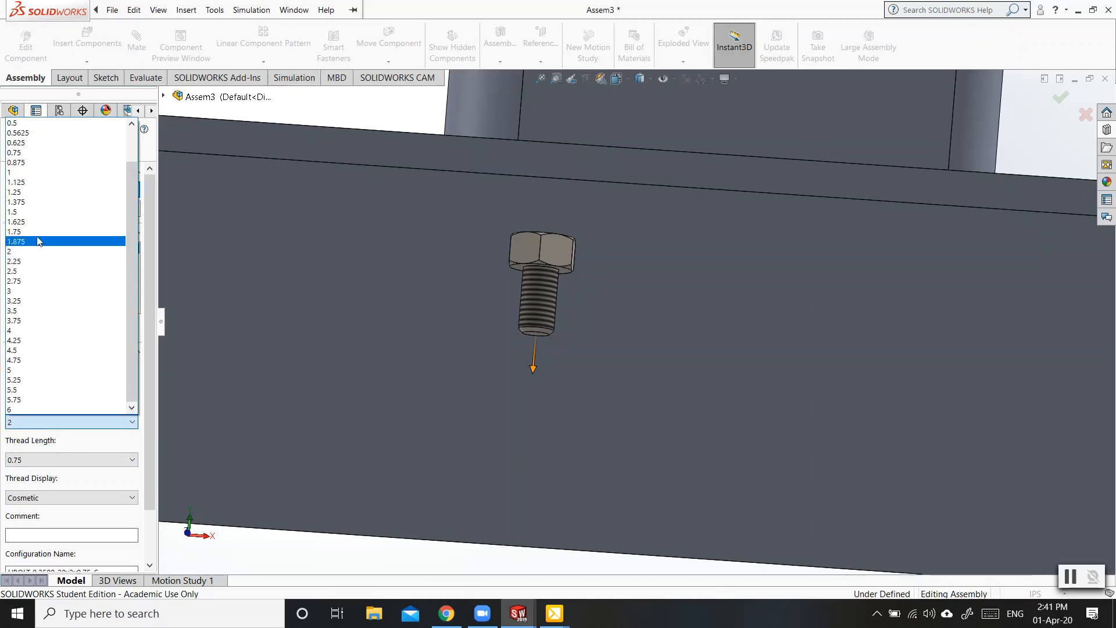
{"action": "left_click", "coordinate": [37, 241]}
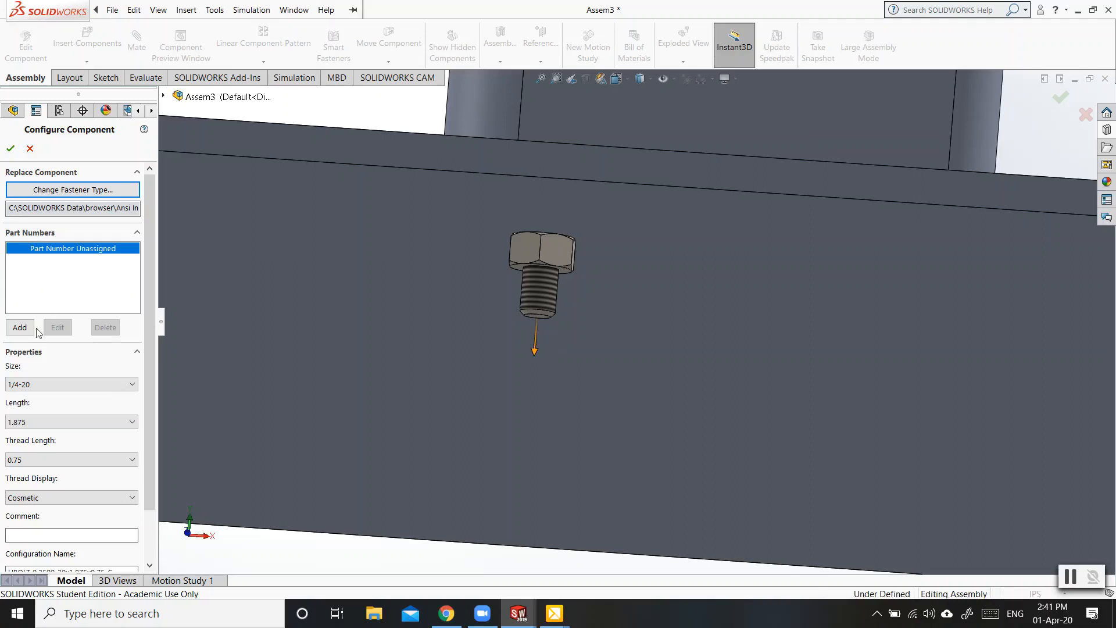
{"action": "left_click", "coordinate": [41, 422]}
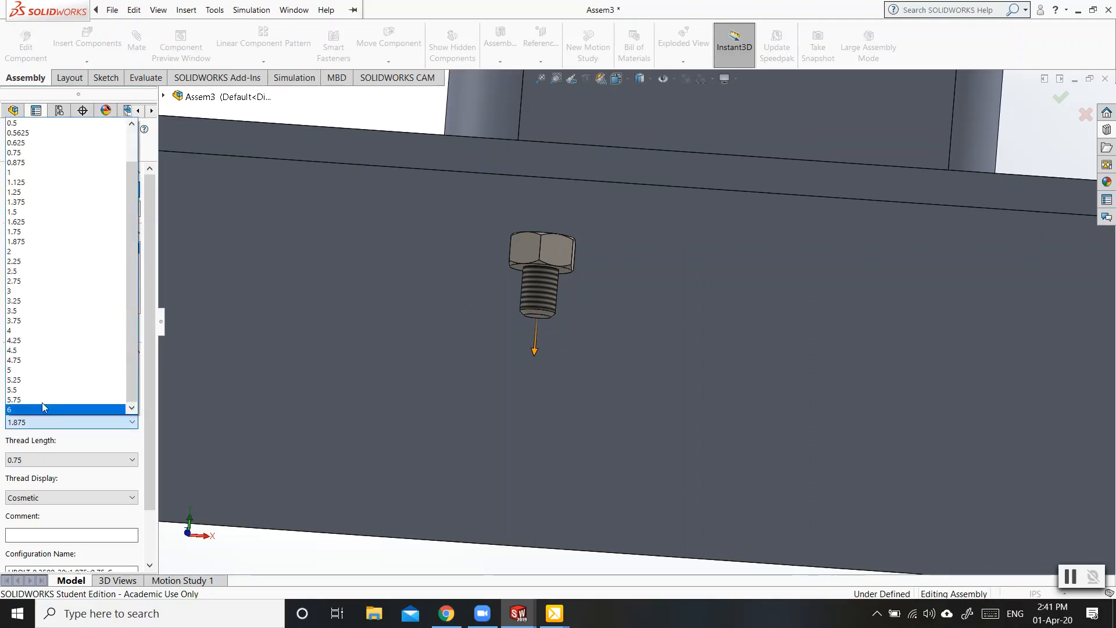
{"action": "left_click", "coordinate": [47, 232]}
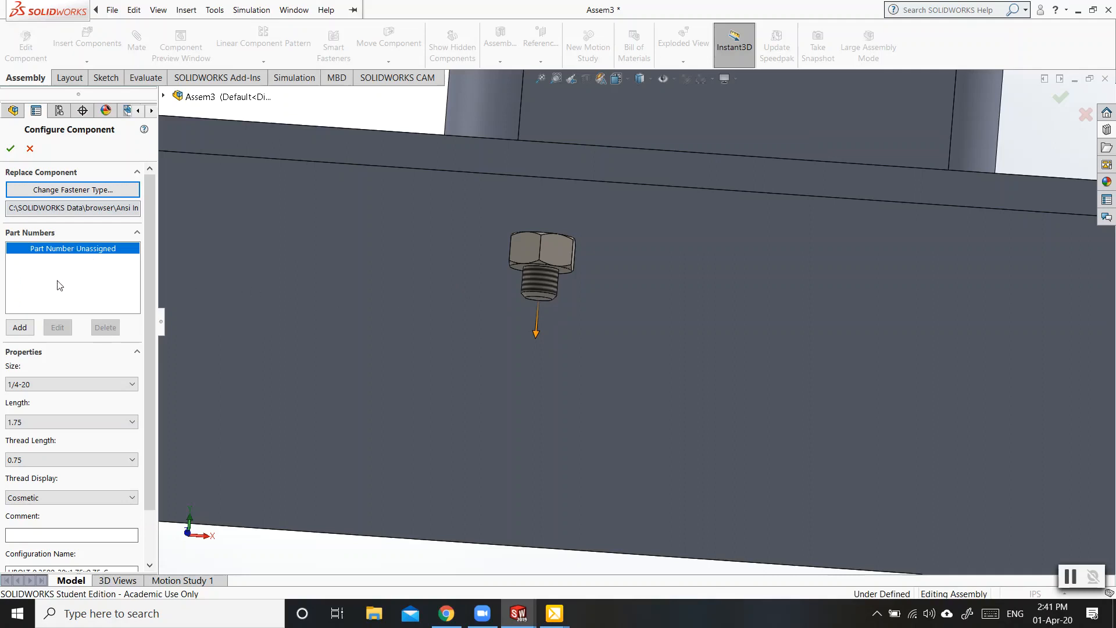
{"action": "left_click", "coordinate": [10, 148]}
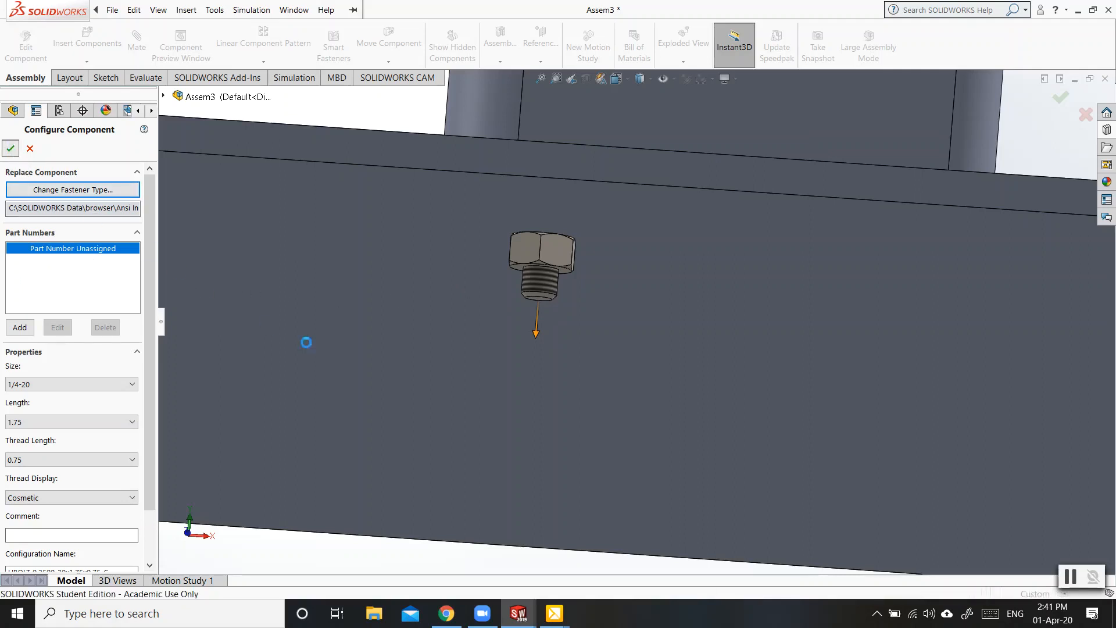
Step: Set the length of the second Toolbox hex bolt to 1.75 as well
{"action": "scroll", "coordinate": [353, 358], "scroll_direction": "up", "scroll_amount": 5}
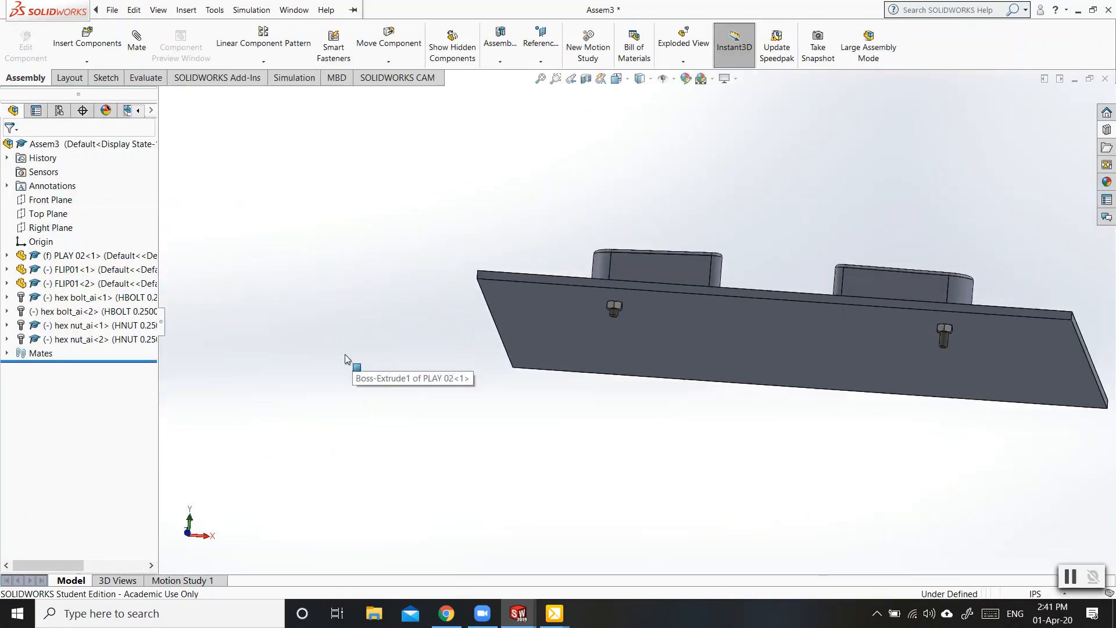
{"action": "scroll", "coordinate": [438, 236], "scroll_direction": "down", "scroll_amount": 2}
{"action": "scroll", "coordinate": [872, 366], "scroll_direction": "down", "scroll_amount": 6}
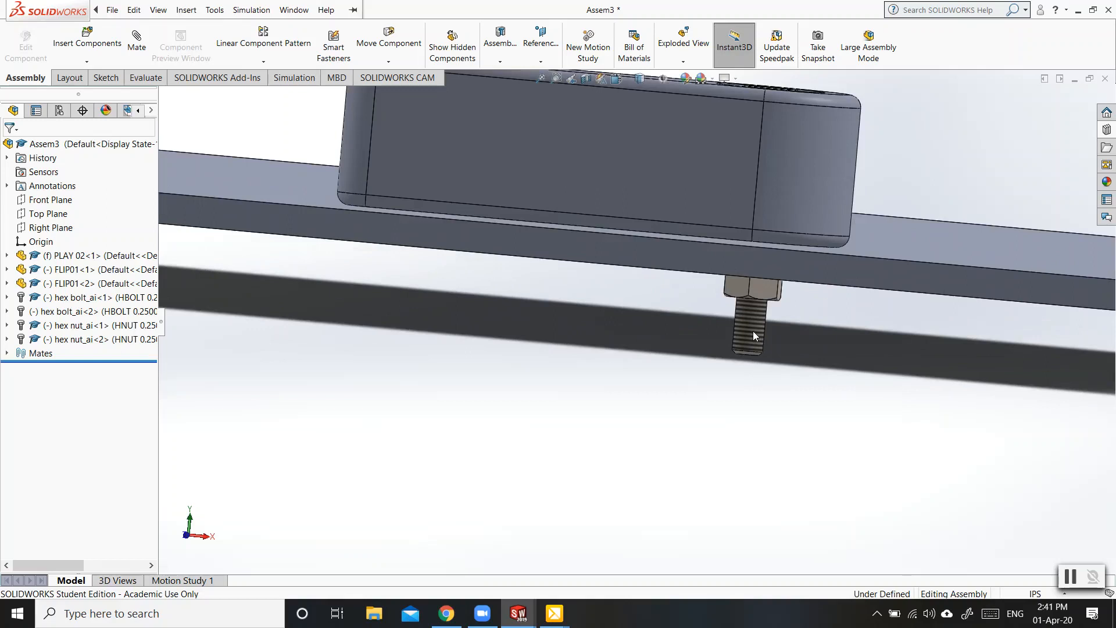
{"action": "right_click", "coordinate": [752, 331]}
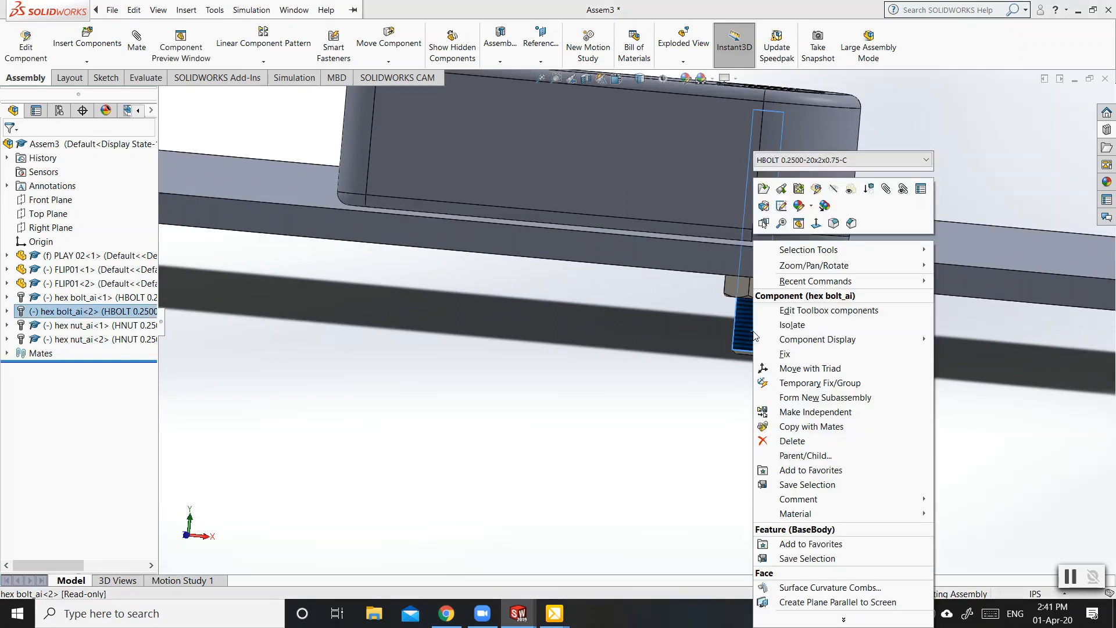
{"action": "left_click", "coordinate": [790, 311]}
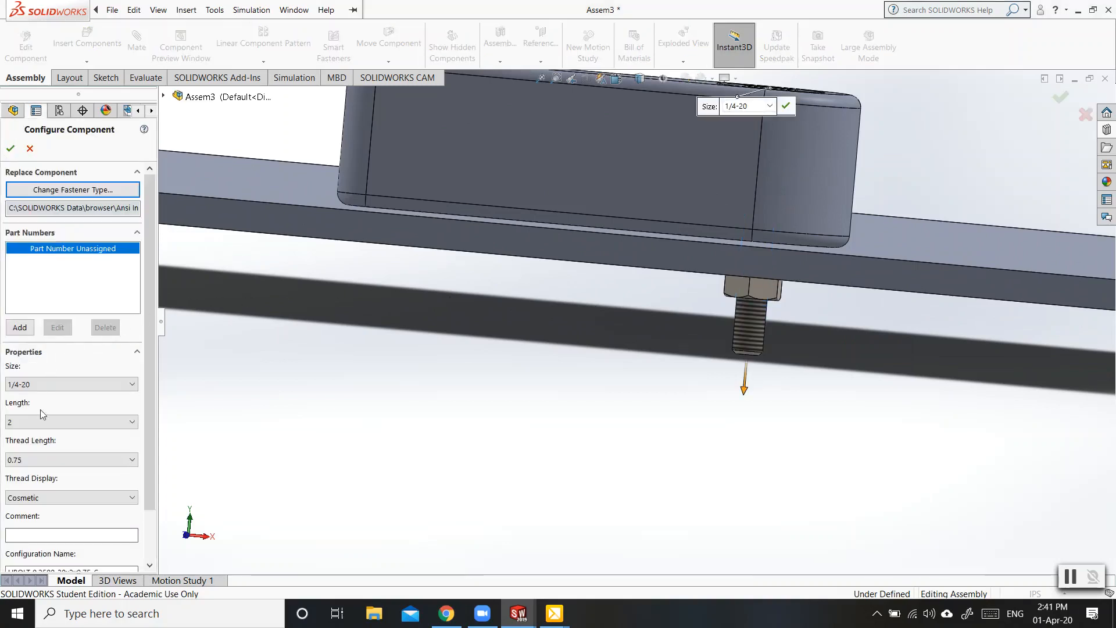
{"action": "left_click", "coordinate": [40, 420]}
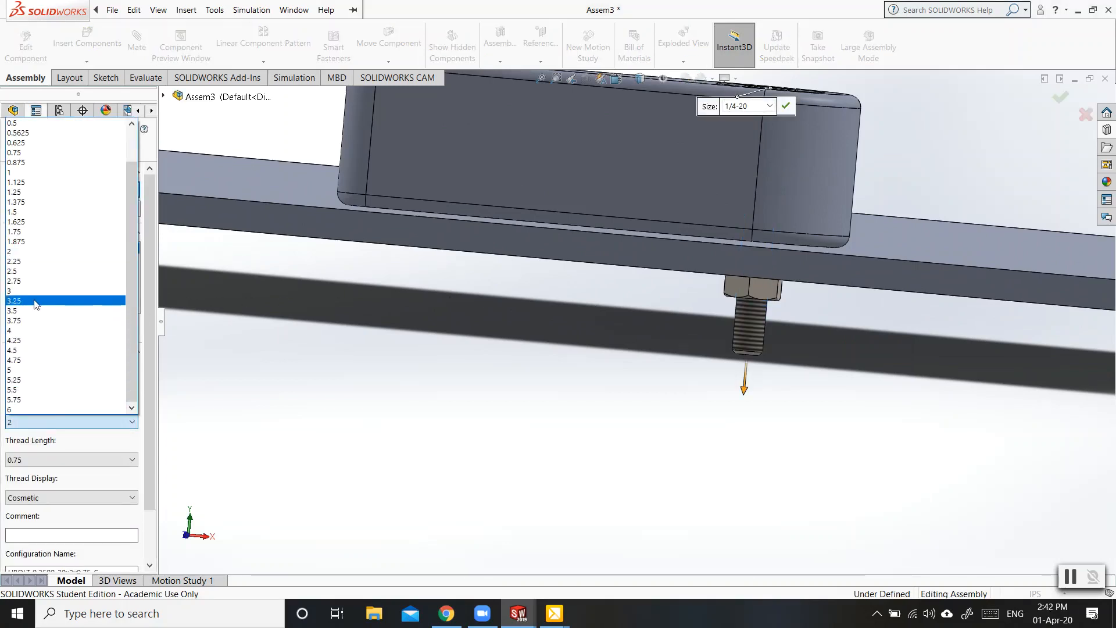
{"action": "left_click", "coordinate": [30, 231]}
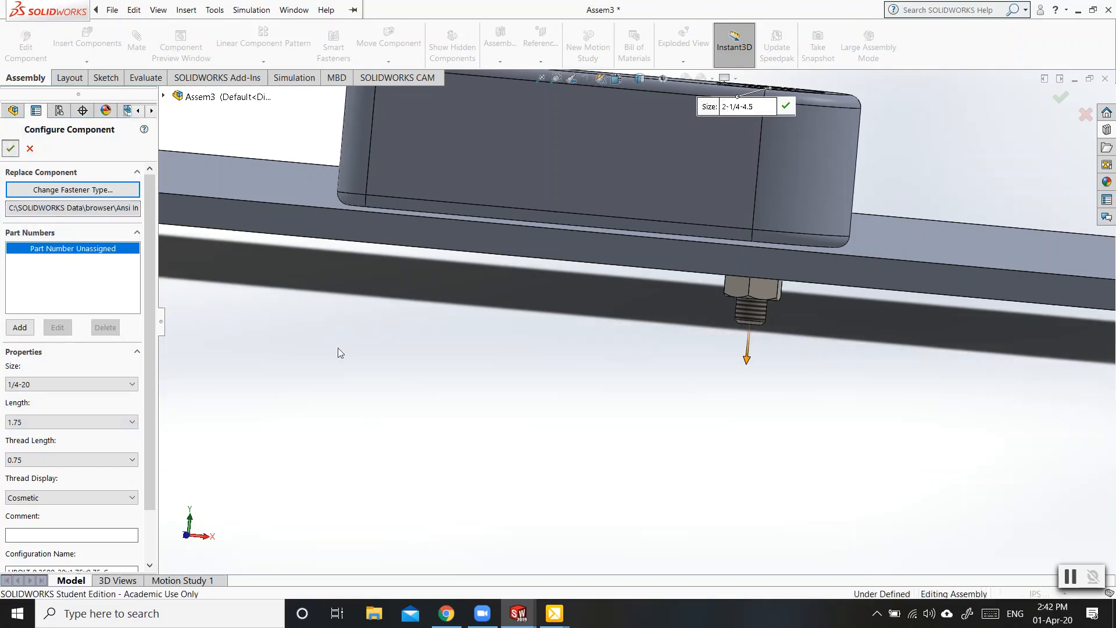
{"action": "key", "text": "Return"}
Step: View the assembly from above and swing the second flipper slightly about its bolt
{"action": "scroll", "coordinate": [508, 386], "scroll_direction": "up", "scroll_amount": 5}
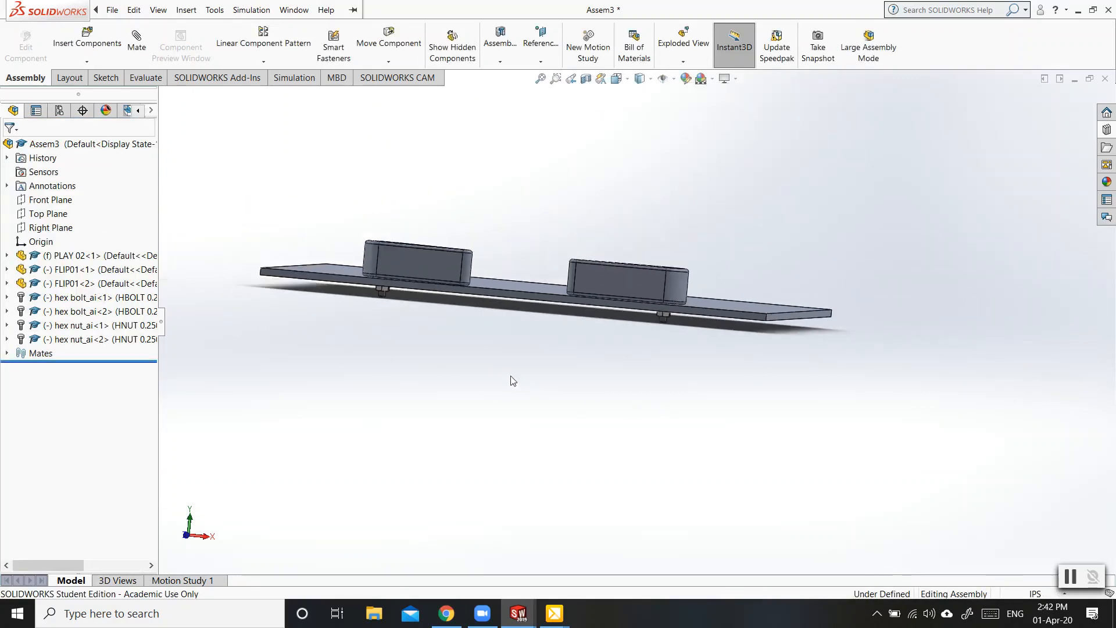
{"action": "middle_click_drag", "start_coordinate": [496, 339], "coordinate": [493, 437]}
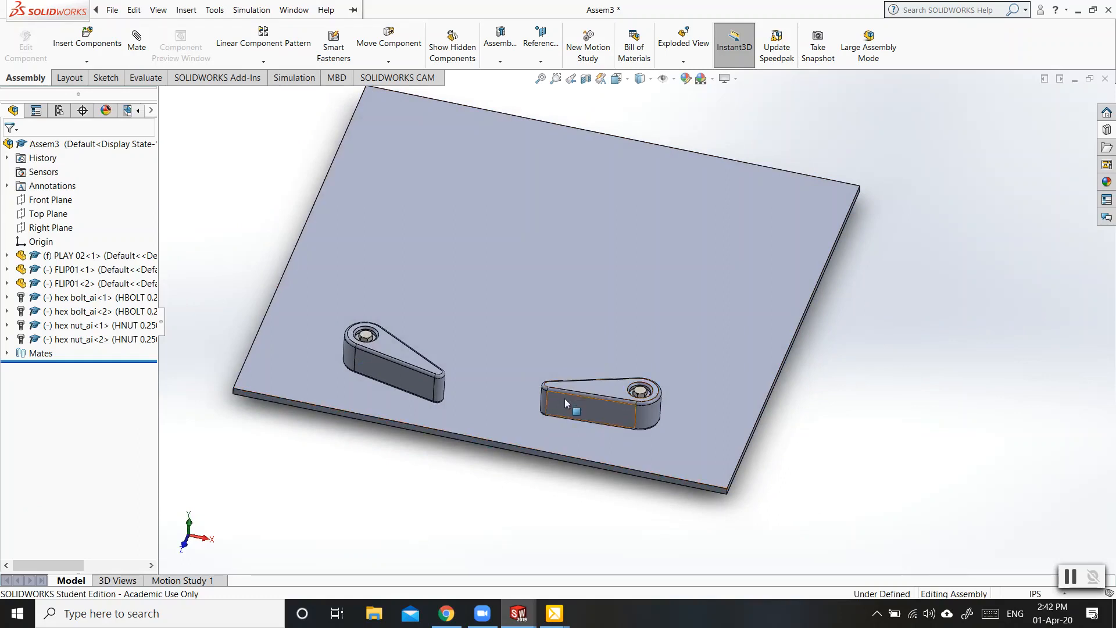
{"action": "left_click_drag", "start_coordinate": [563, 399], "coordinate": [582, 448]}
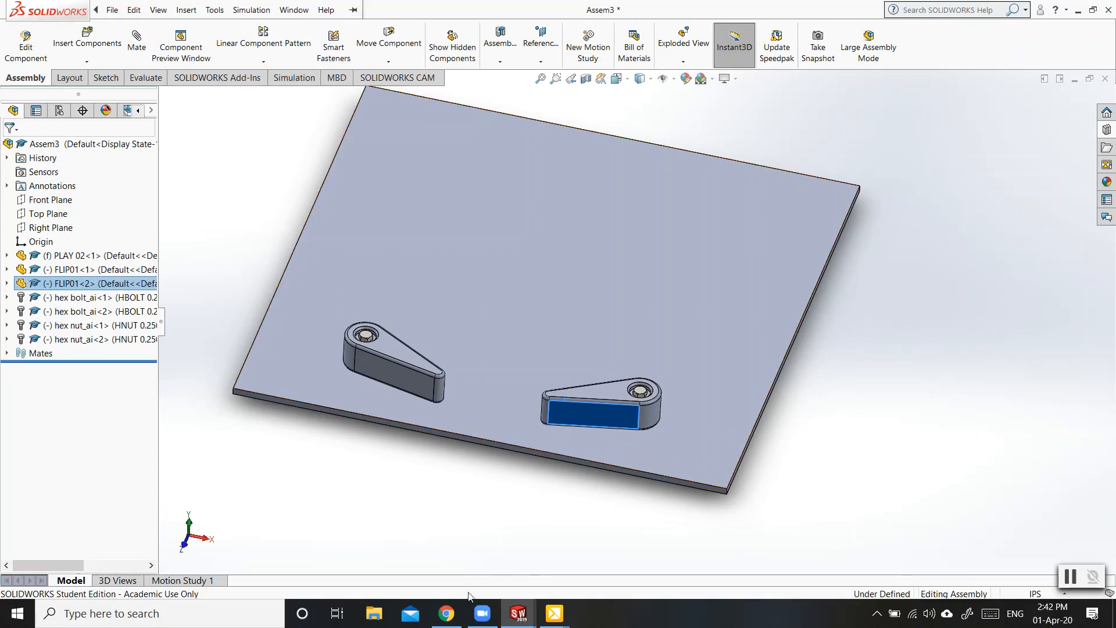
Step: Switch to Chrome, open mcmaster.com in a new tab and browse Screws & Bolts to the Hex Head Screws category
{"action": "left_click", "coordinate": [446, 613]}
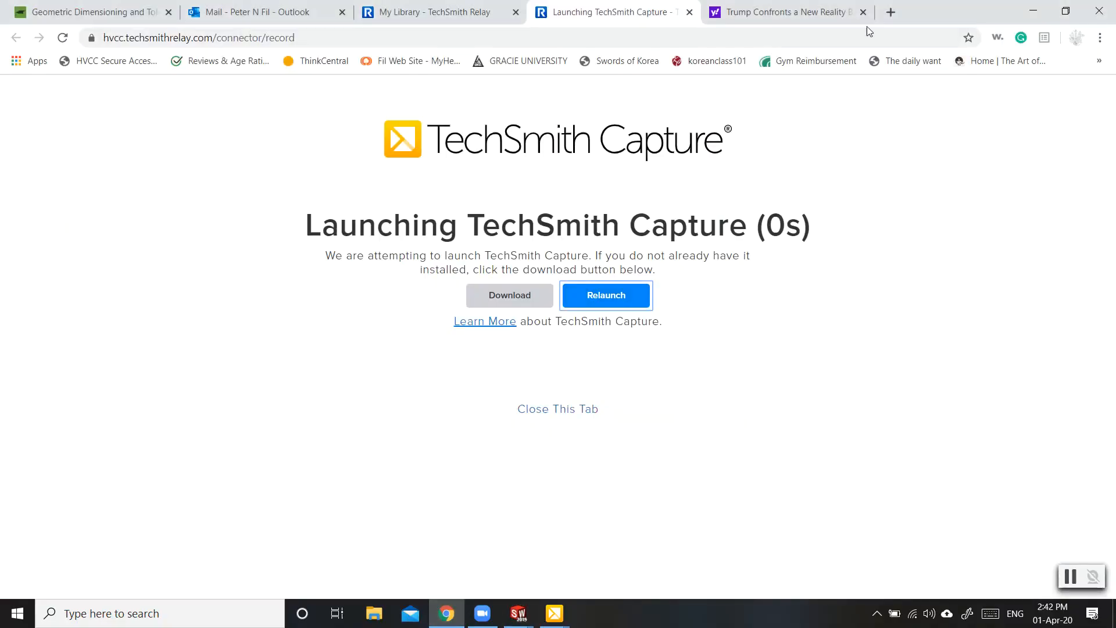
{"action": "left_click", "coordinate": [890, 13]}
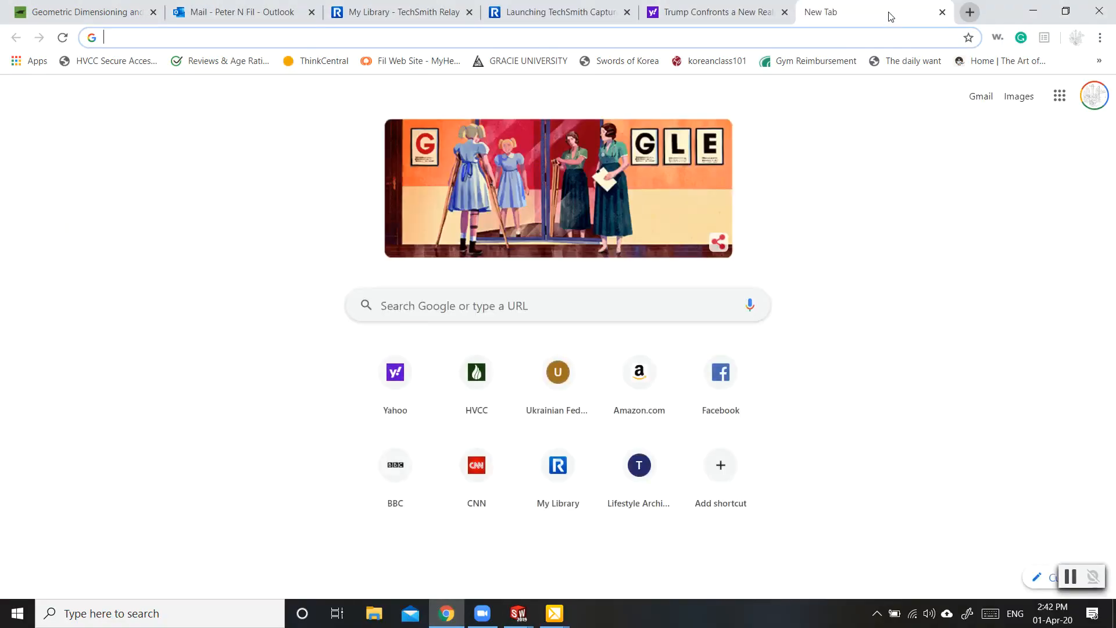
{"action": "type", "text": "mcmaster.com"}
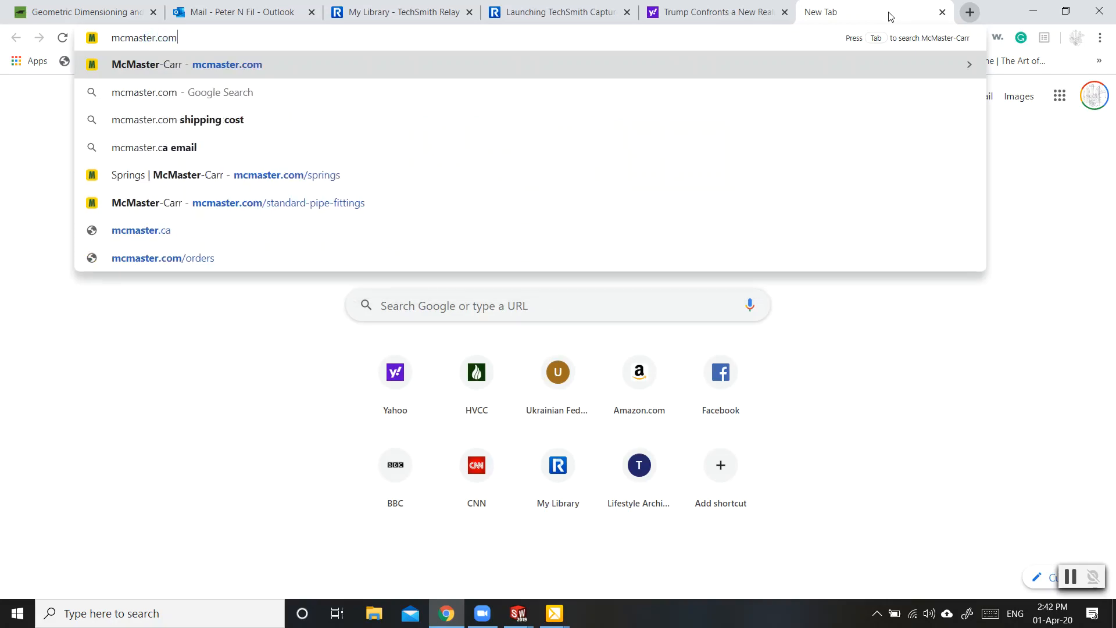
{"action": "key", "text": "Return"}
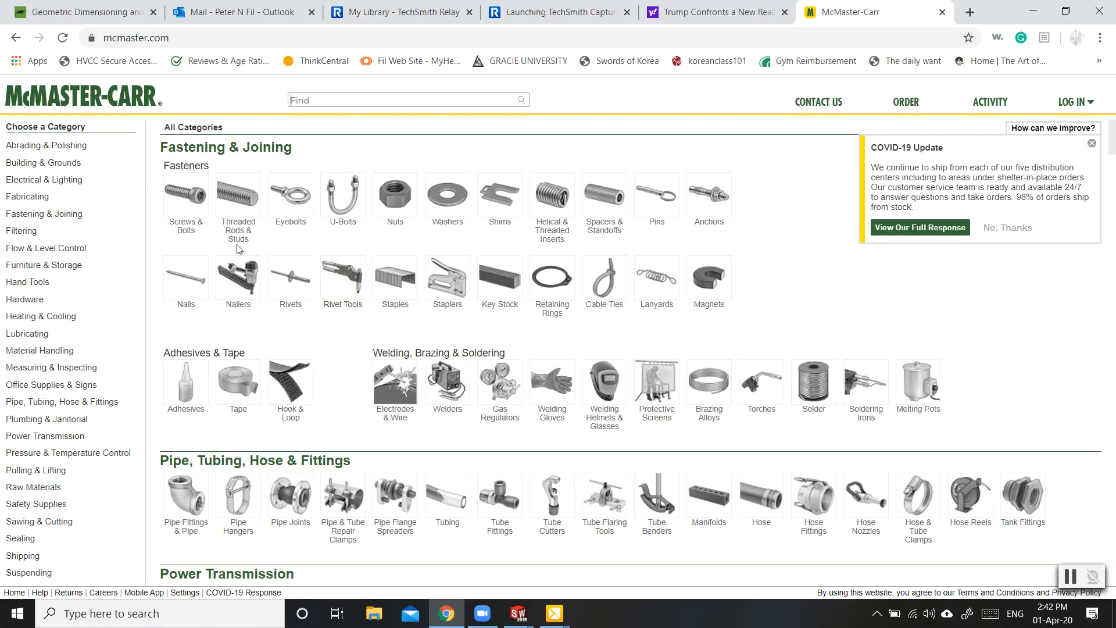
{"action": "left_click", "coordinate": [187, 209]}
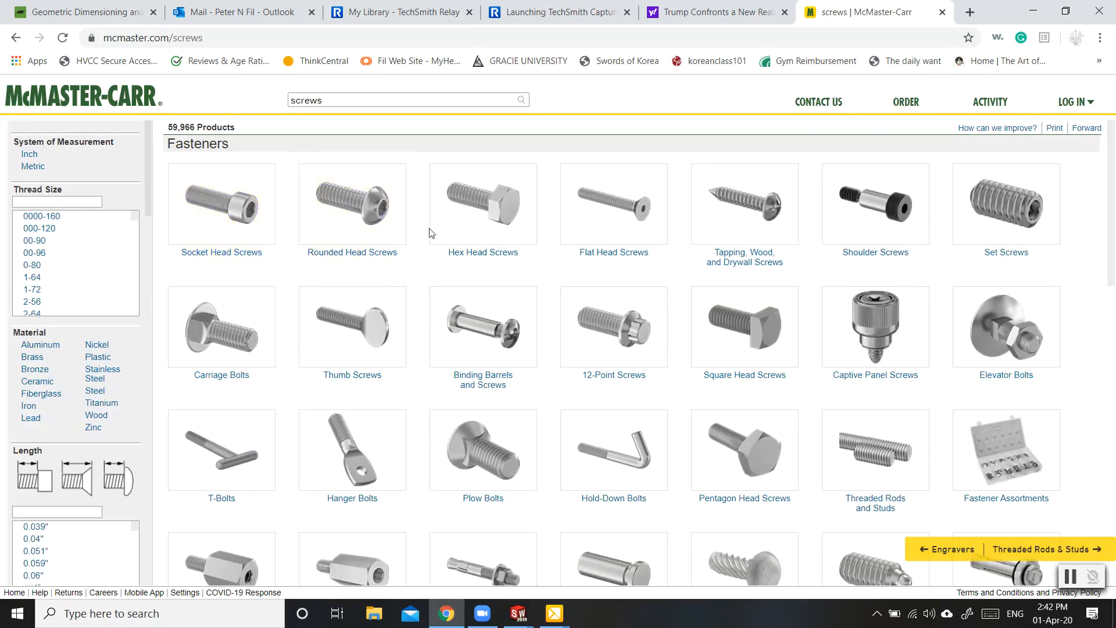
{"action": "left_click", "coordinate": [492, 235]}
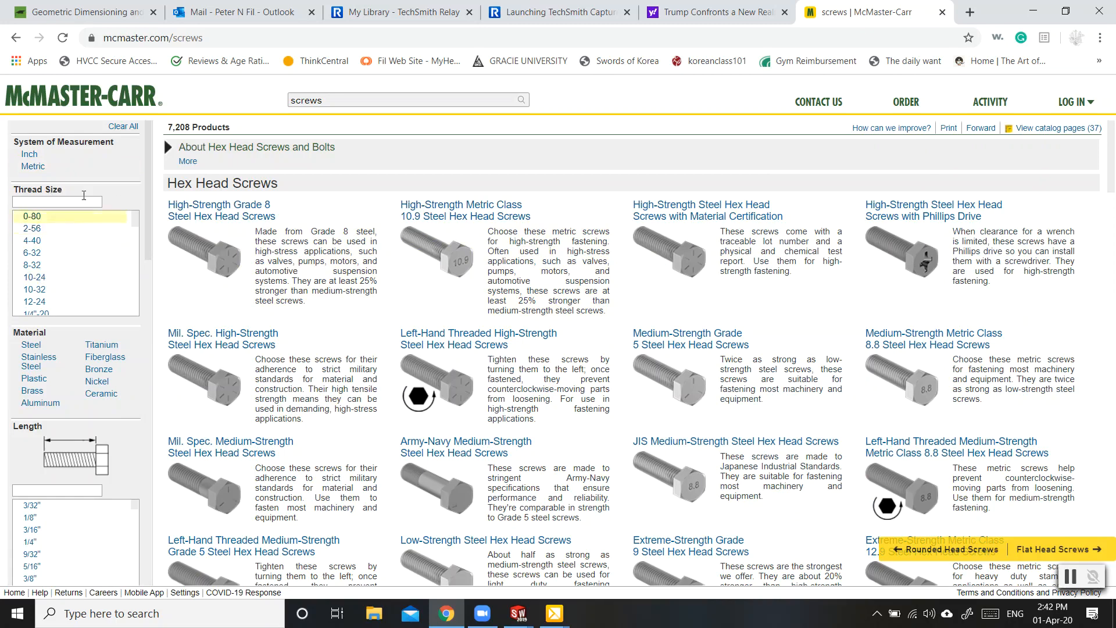
Step: Filter the hex head screws to inch measurement, 1/4"-20 thread size, steel material and 1 3/4" length
{"action": "left_click", "coordinate": [30, 155]}
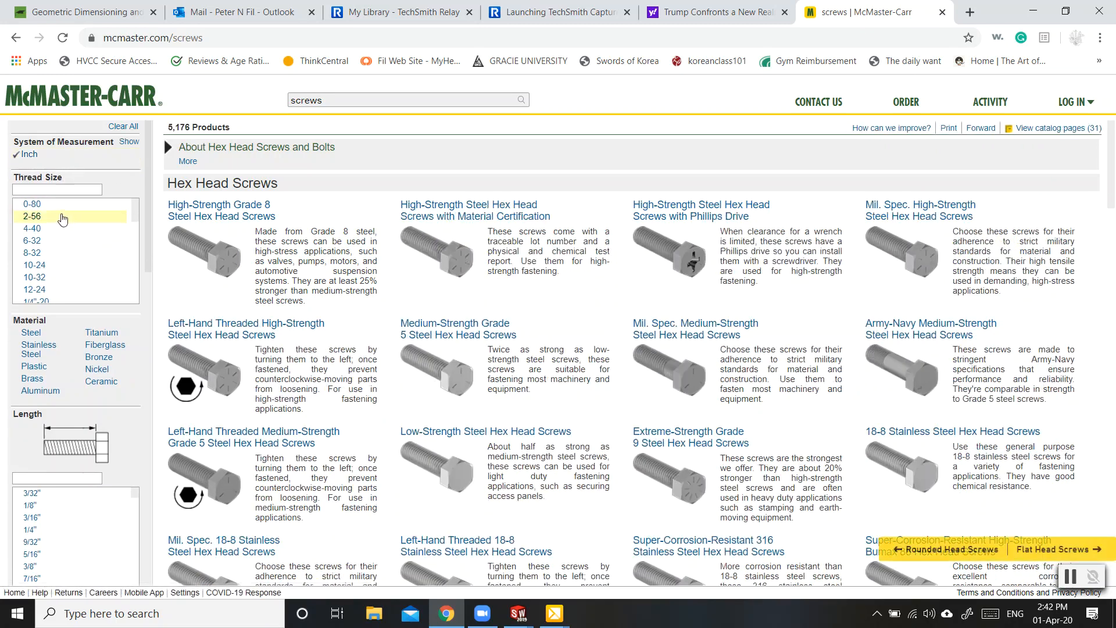
{"action": "scroll", "coordinate": [44, 252], "scroll_direction": "down", "scroll_amount": 1}
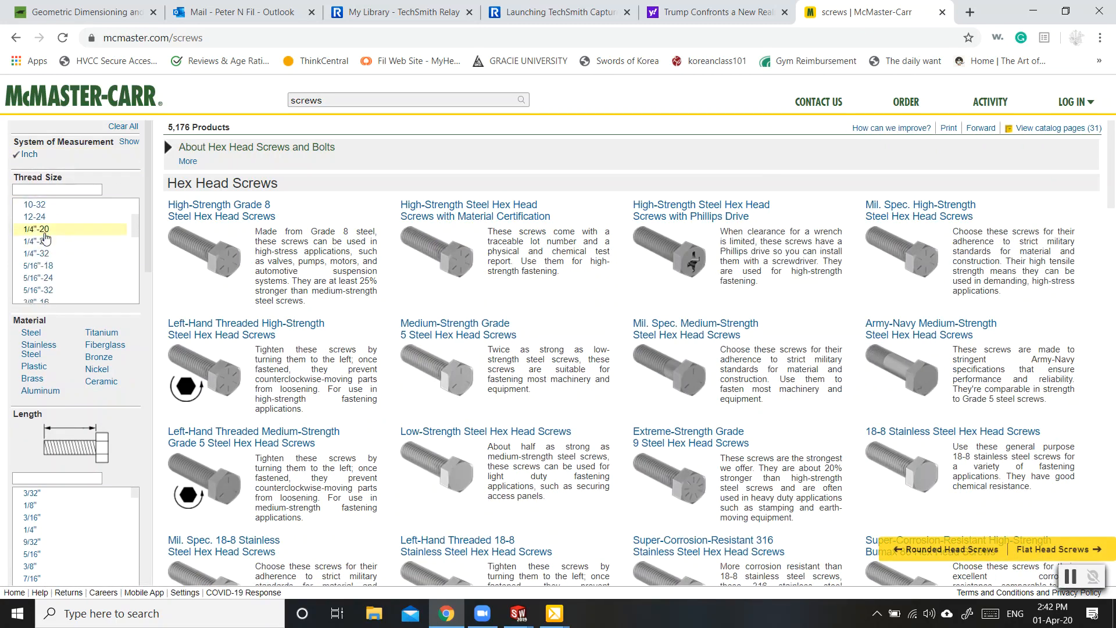
{"action": "left_click", "coordinate": [38, 229]}
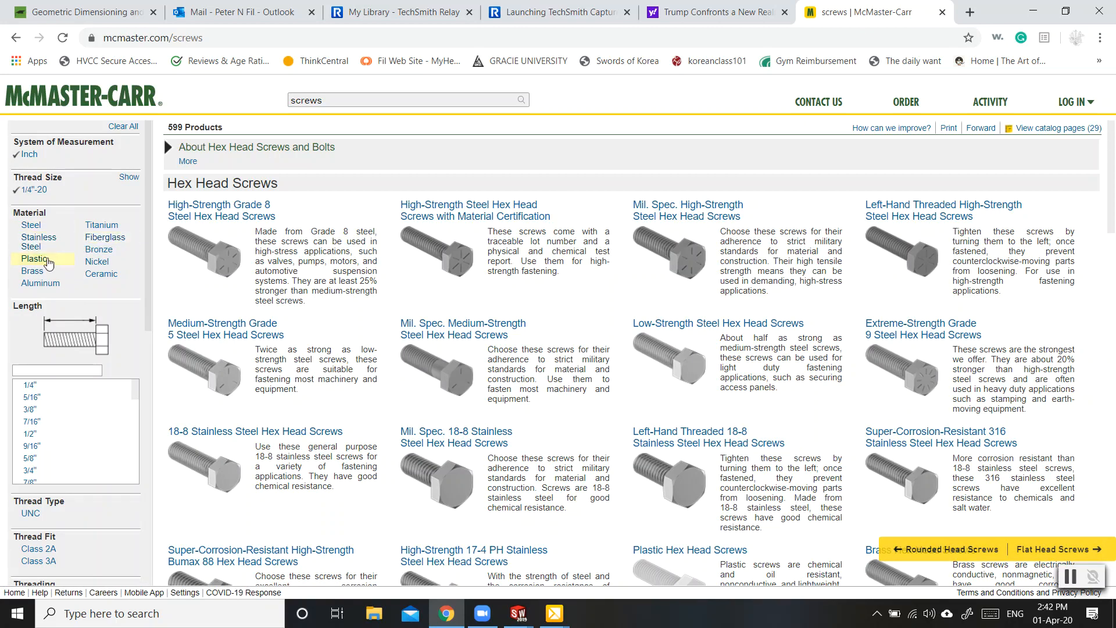
{"action": "left_click", "coordinate": [32, 226]}
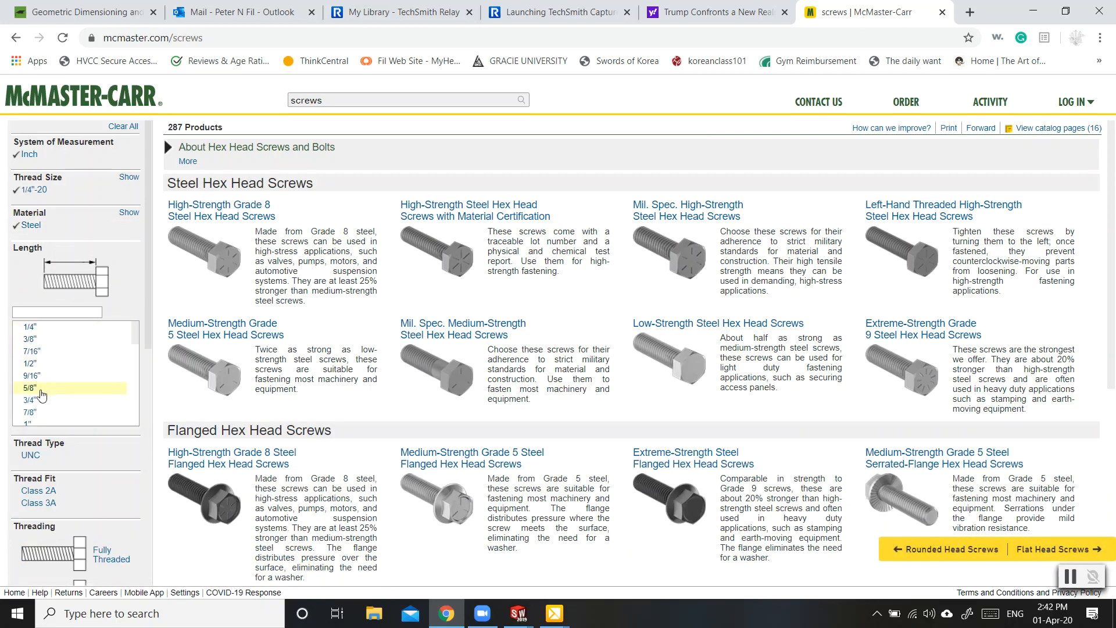
{"action": "scroll", "coordinate": [42, 375], "scroll_direction": "down", "scroll_amount": 3}
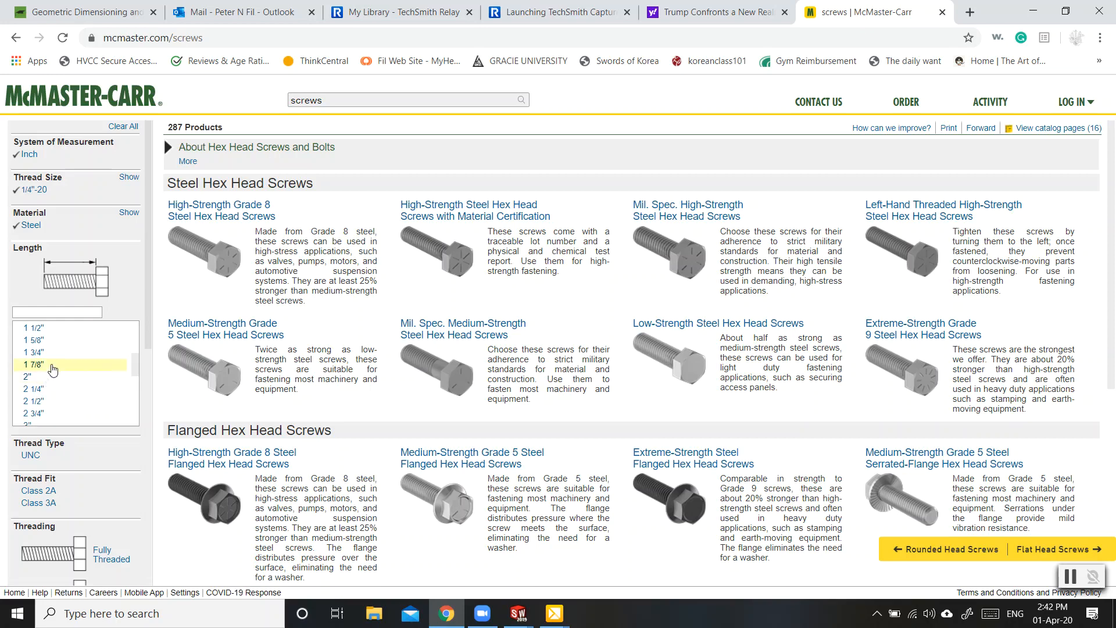
{"action": "left_click", "coordinate": [52, 351]}
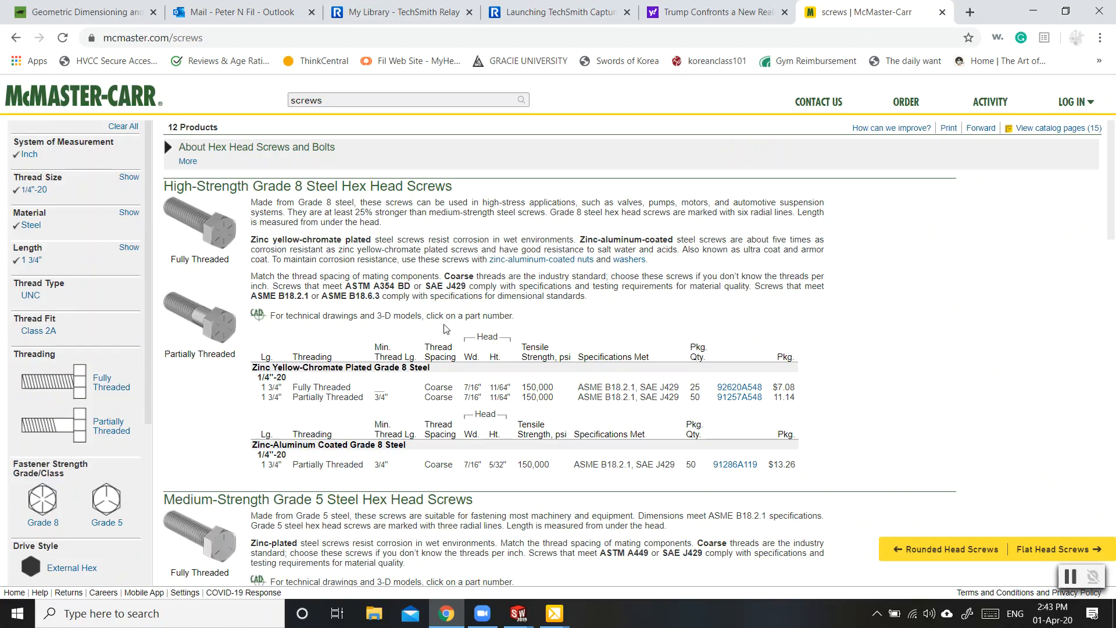
Step: Open the product detail page of the low-strength zinc-plated, partially threaded hex head screw 91236A548
{"action": "scroll", "coordinate": [446, 329], "scroll_direction": "down", "scroll_amount": 1}
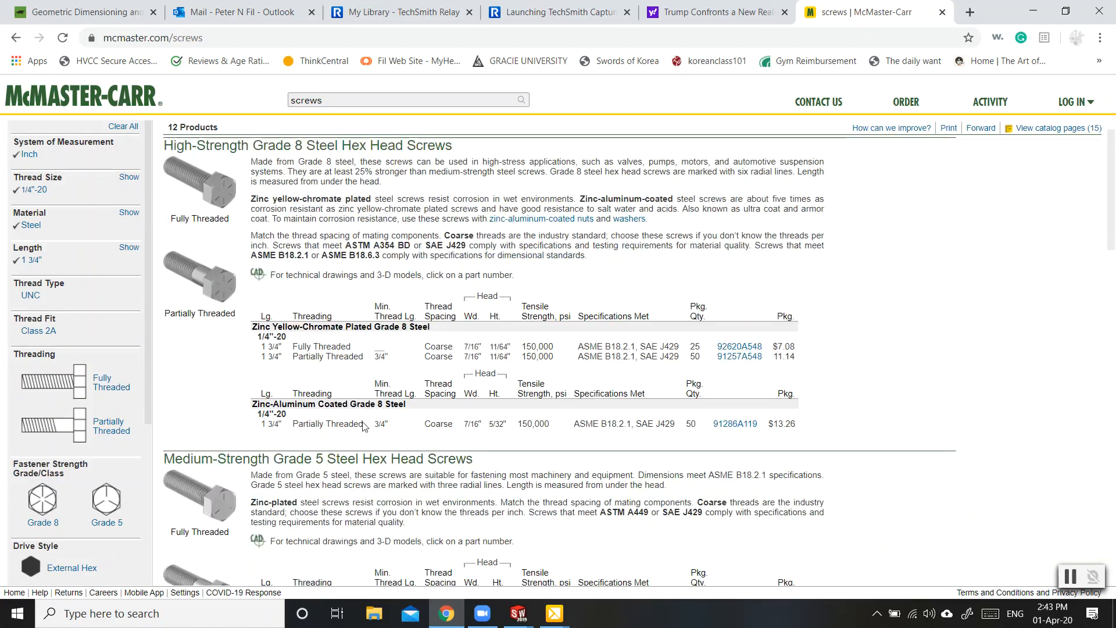
{"action": "scroll", "coordinate": [446, 376], "scroll_direction": "down", "scroll_amount": 6}
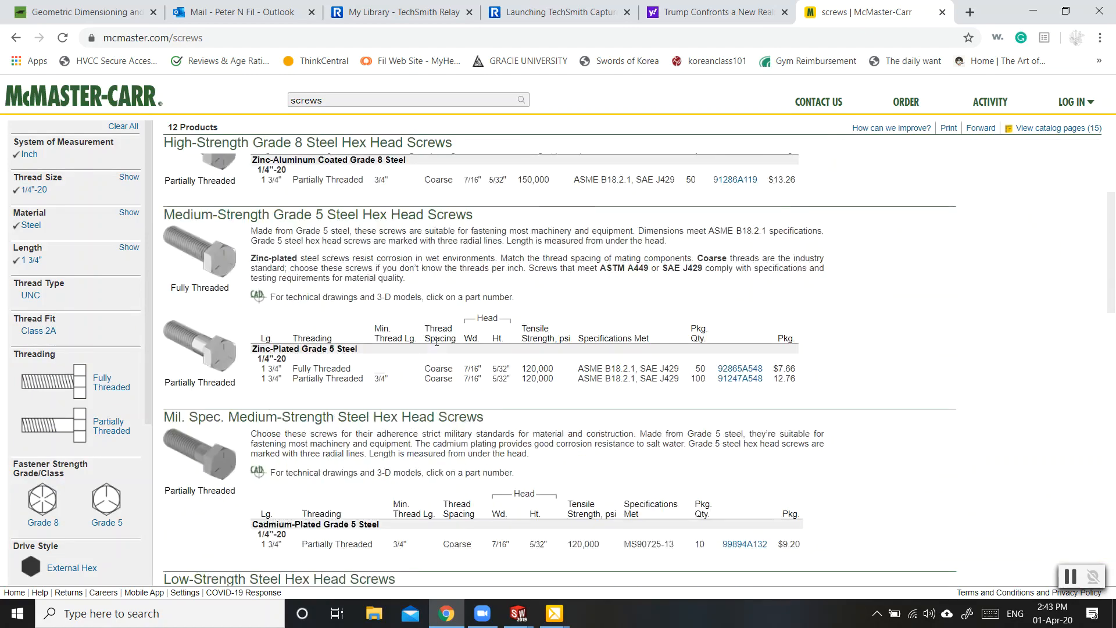
{"action": "scroll", "coordinate": [437, 346], "scroll_direction": "down", "scroll_amount": 4}
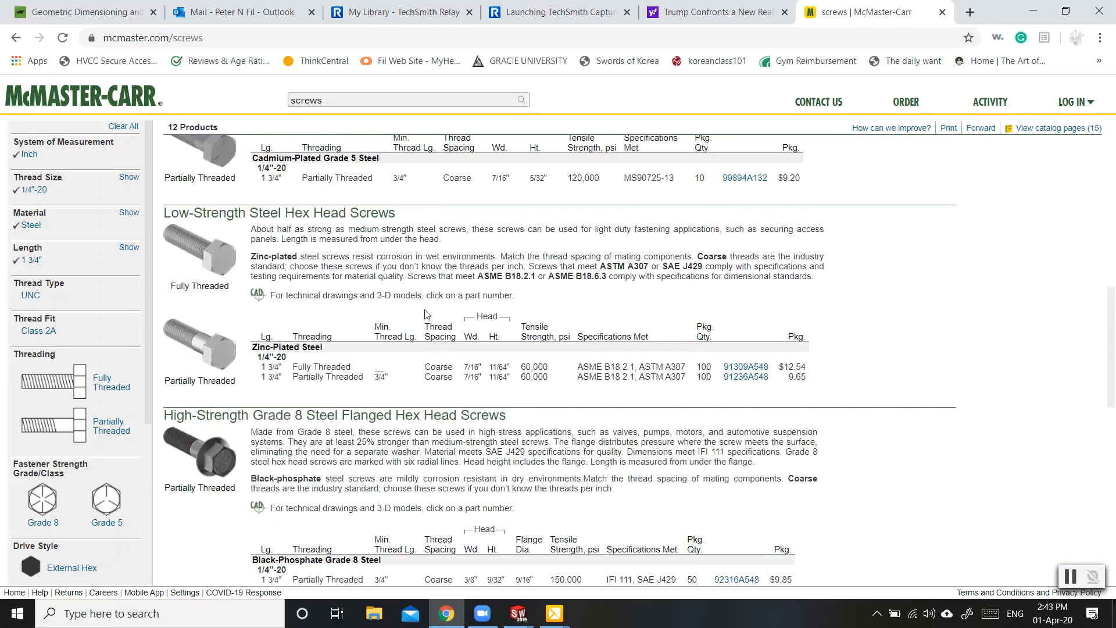
{"action": "scroll", "coordinate": [409, 276], "scroll_direction": "down", "scroll_amount": 1}
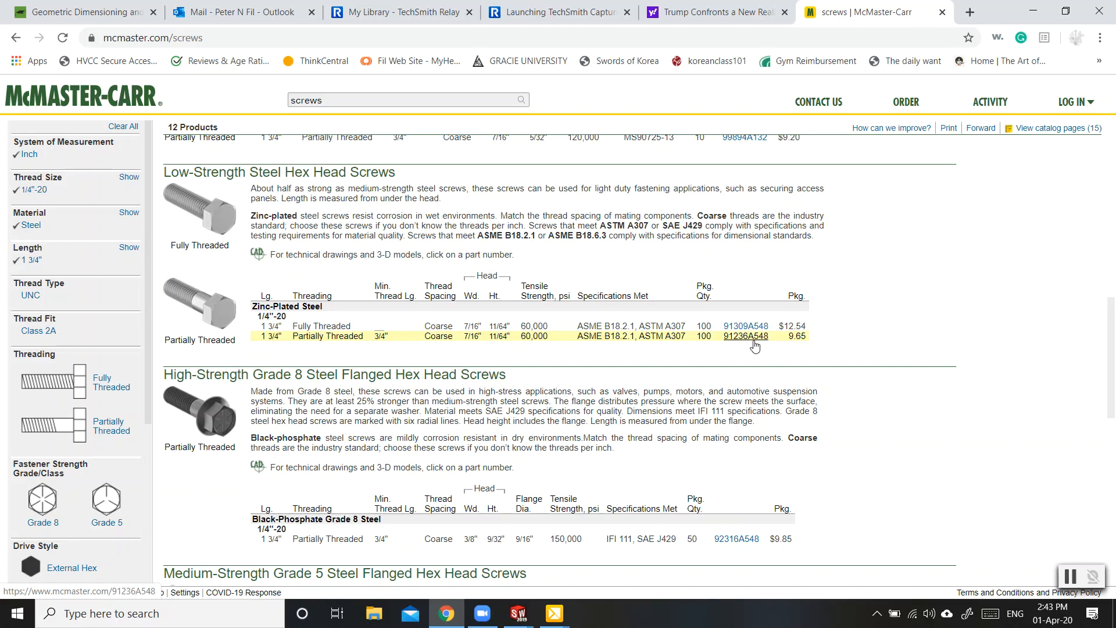
{"action": "left_click", "coordinate": [756, 341]}
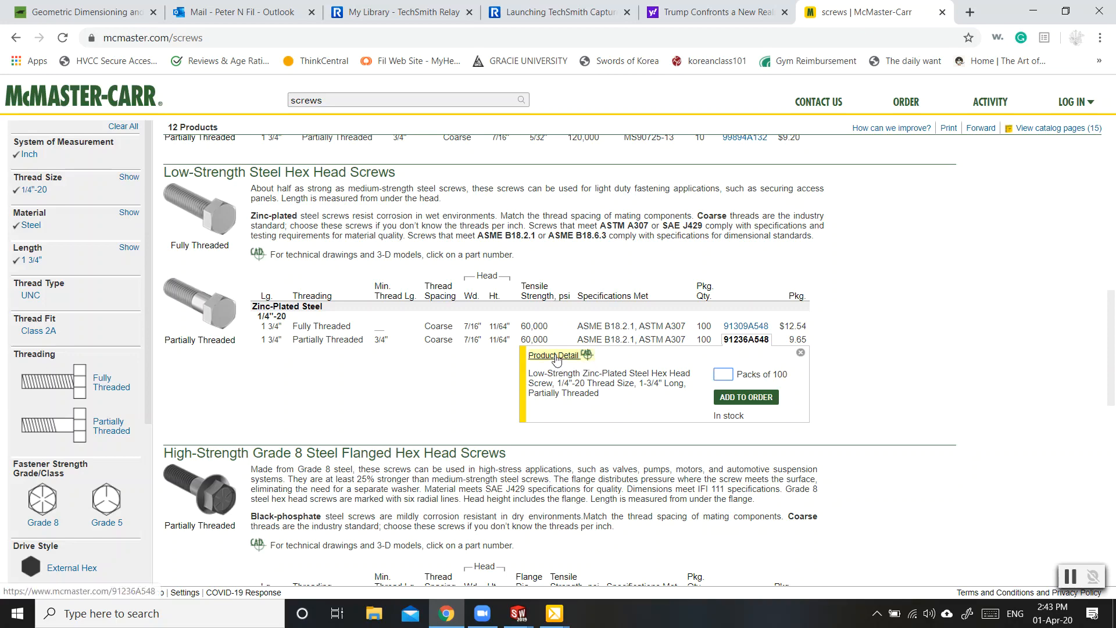
{"action": "left_click", "coordinate": [555, 355]}
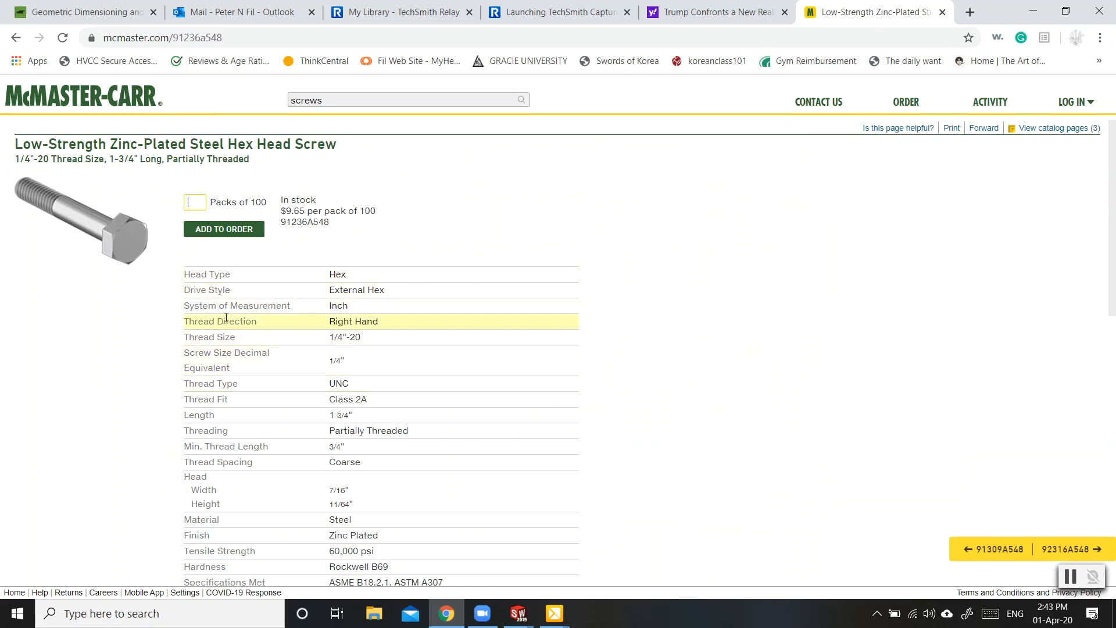
Step: Download the 3-D Solidworks model of hex head screw 91236A548 from its product detail page
{"action": "scroll", "coordinate": [281, 293], "scroll_direction": "down", "scroll_amount": 1}
{"action": "scroll", "coordinate": [280, 293], "scroll_direction": "down", "scroll_amount": 5}
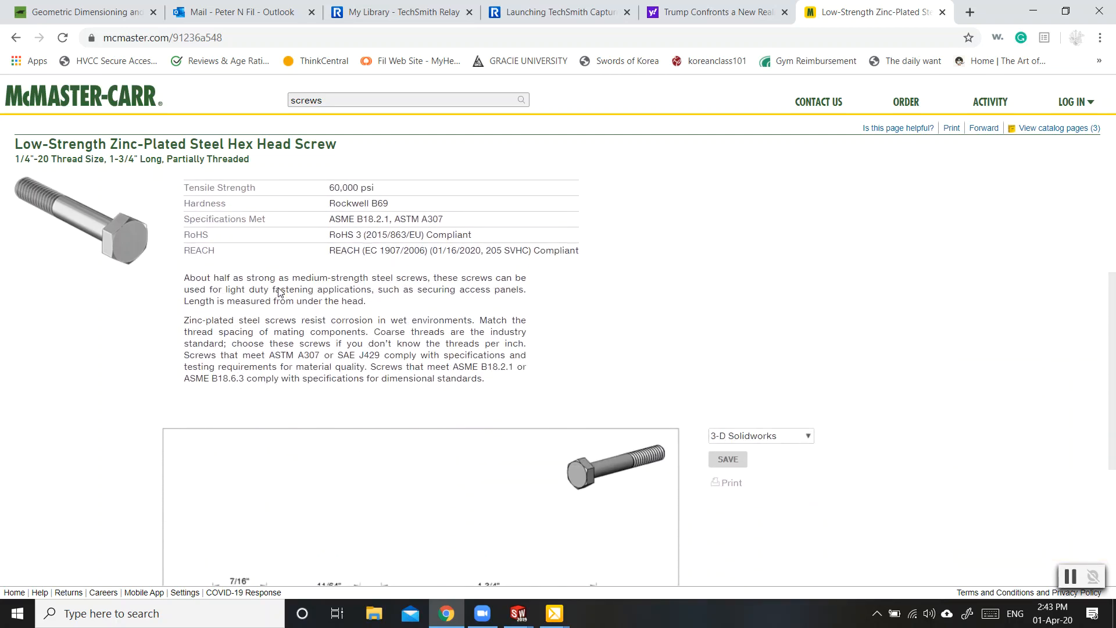
{"action": "scroll", "coordinate": [275, 286], "scroll_direction": "down", "scroll_amount": 3}
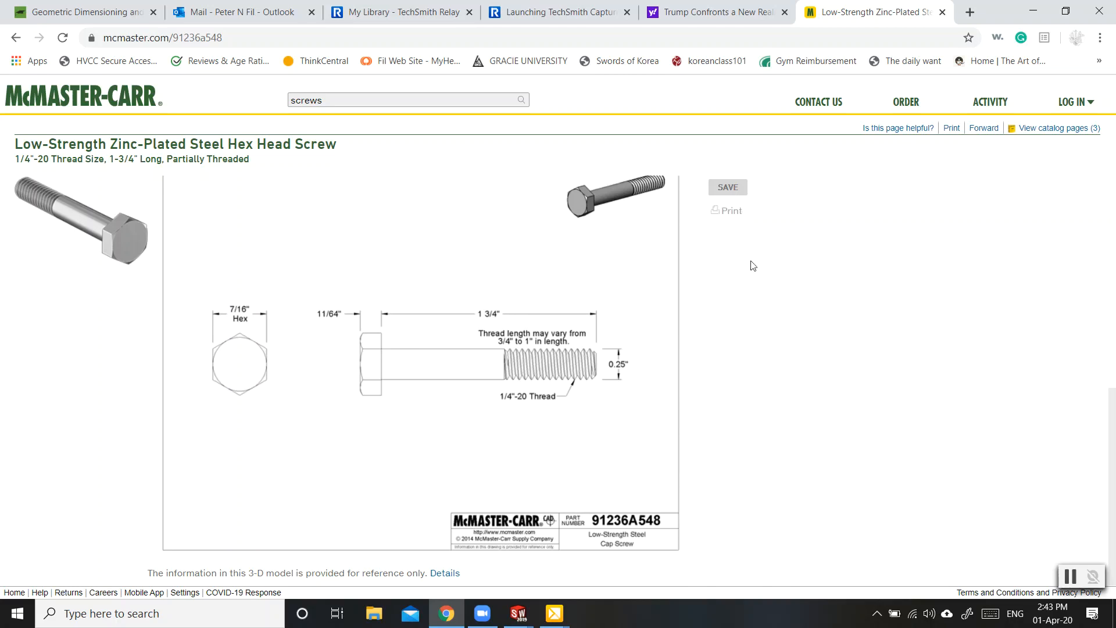
{"action": "scroll", "coordinate": [793, 336], "scroll_direction": "up", "scroll_amount": 2}
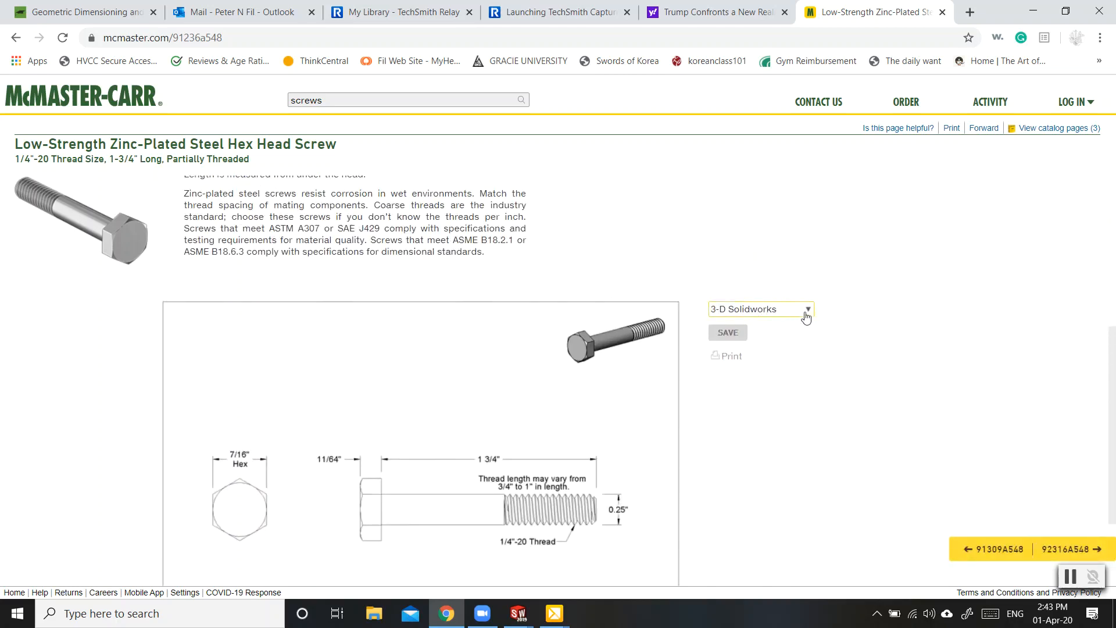
{"action": "left_click", "coordinate": [808, 311]}
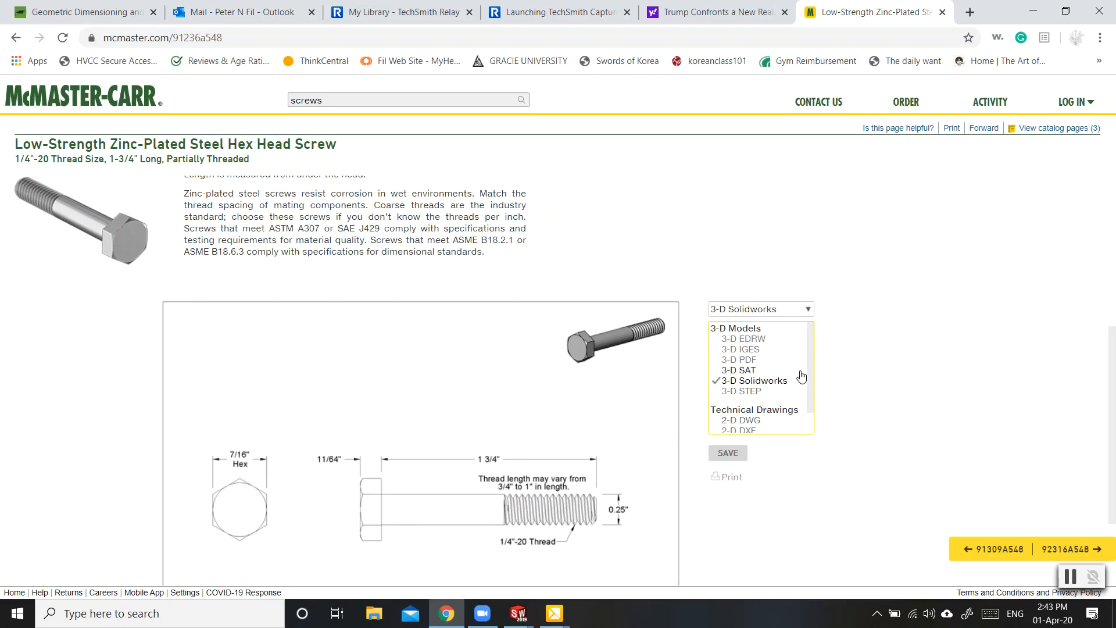
{"action": "mouse_move", "coordinate": [809, 378]}
{"action": "left_mouse_down"}
{"action": "mouse_move", "coordinate": [813, 420]}
{"action": "mouse_move", "coordinate": [812, 383]}
{"action": "left_mouse_up"}
{"action": "left_click", "coordinate": [774, 381]}
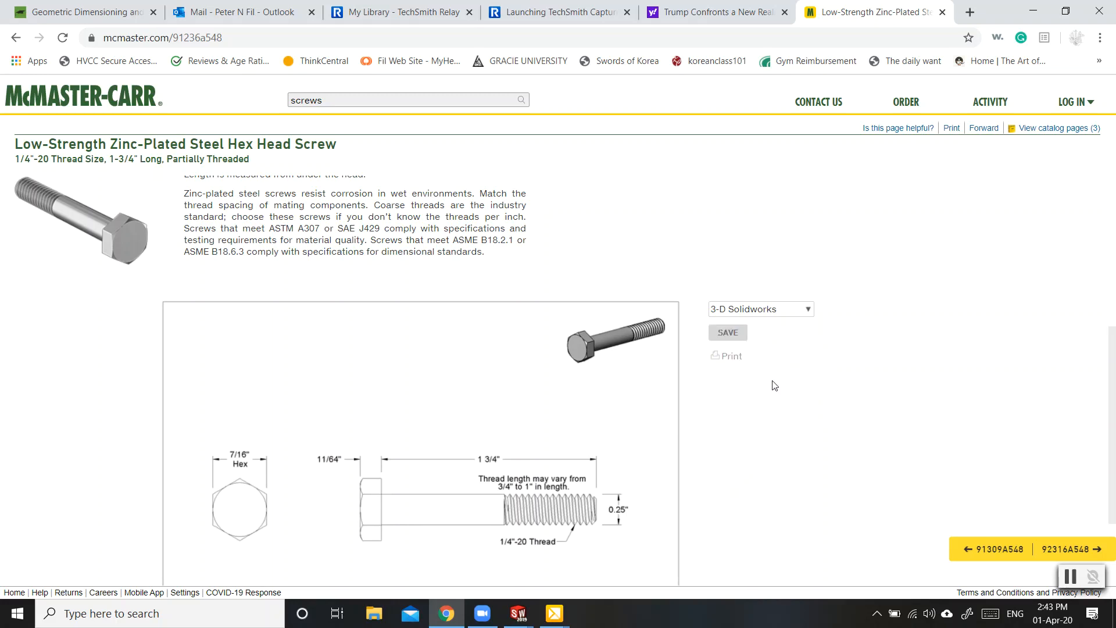
{"action": "left_click", "coordinate": [727, 333]}
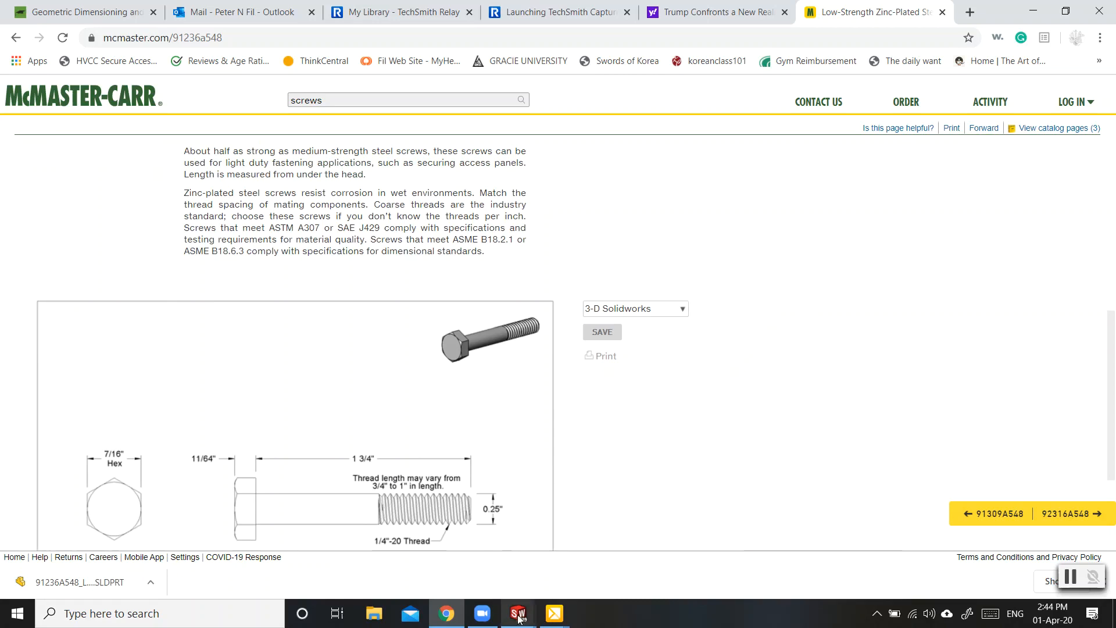
Step: Switch to the Assem3 assembly in SOLIDWORKS and insert the 91236A548 cap screw from the Downloads folder, placing it just off the plate's front edge
{"action": "mouse_move", "coordinate": [518, 613]}
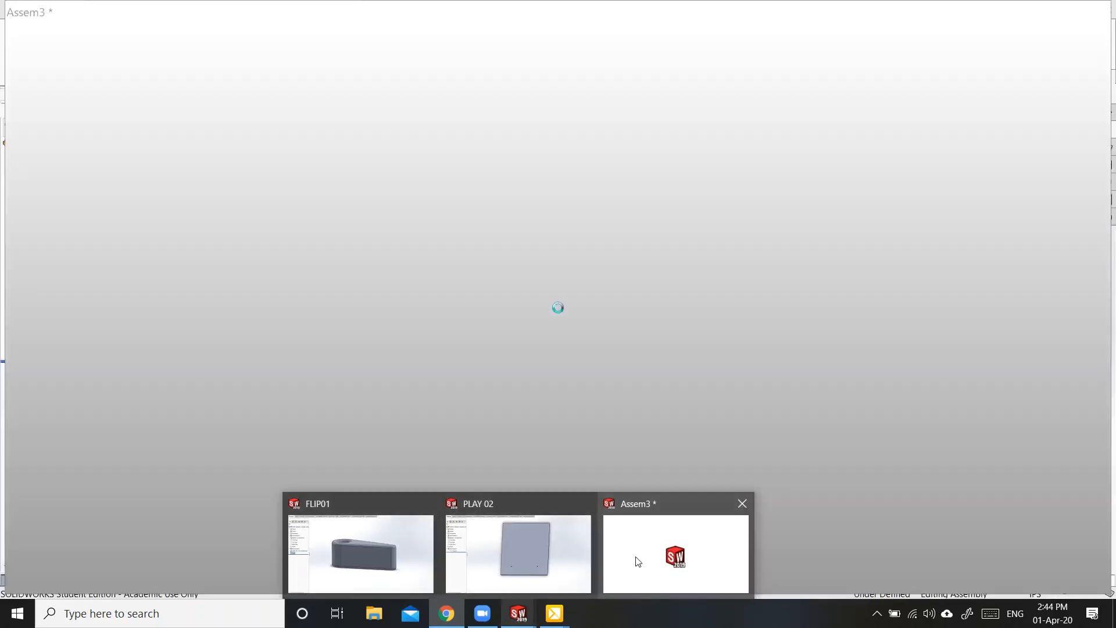
{"action": "left_click", "coordinate": [634, 563]}
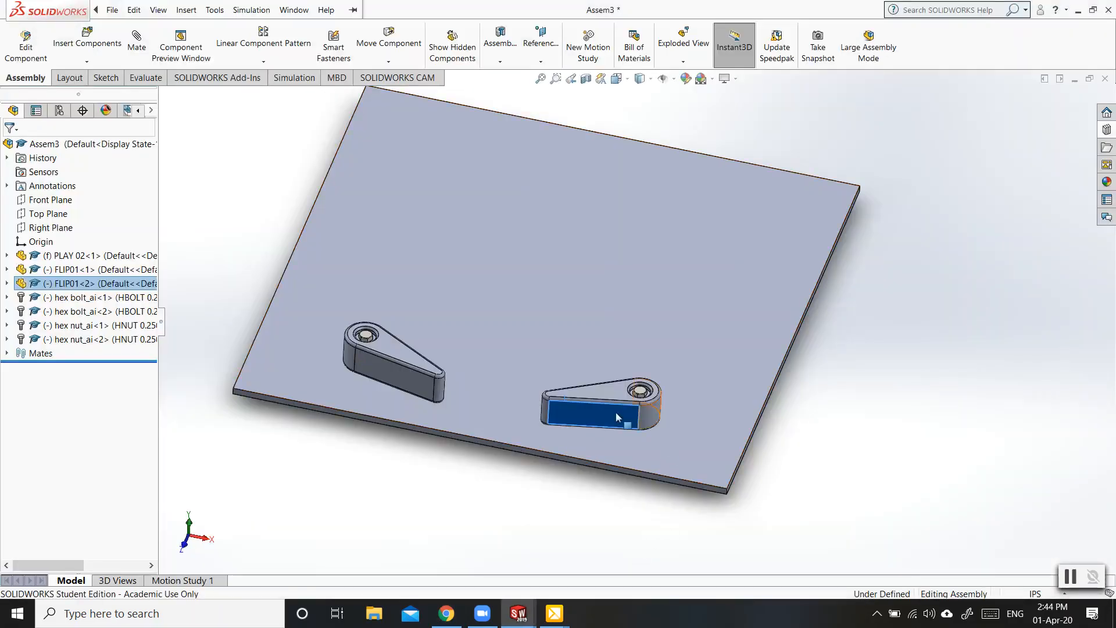
{"action": "left_click", "coordinate": [520, 455]}
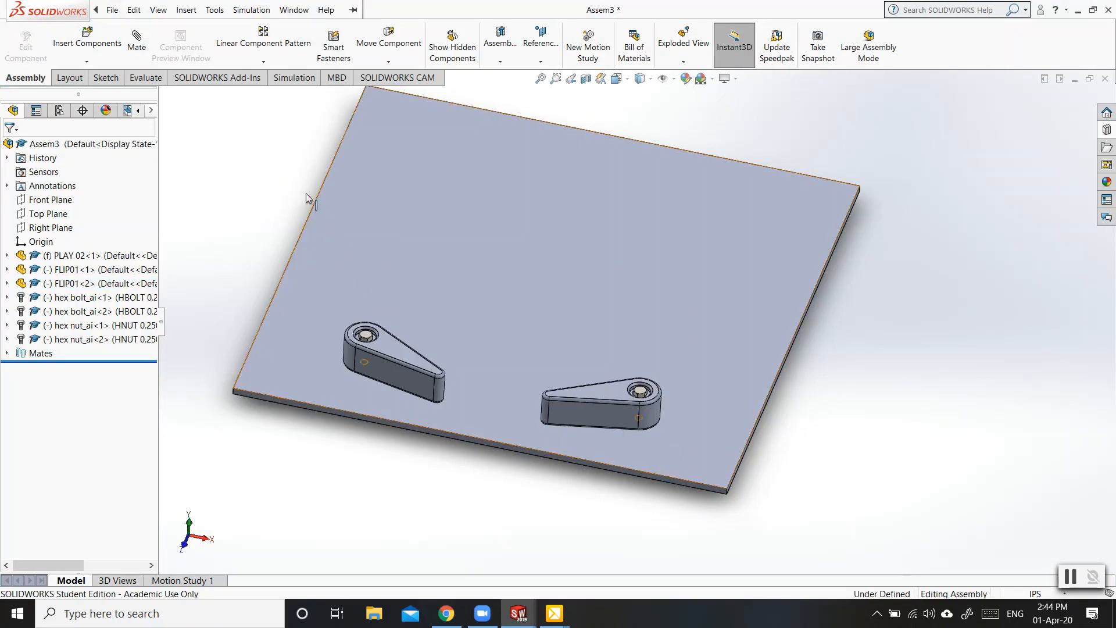
{"action": "left_click", "coordinate": [105, 48]}
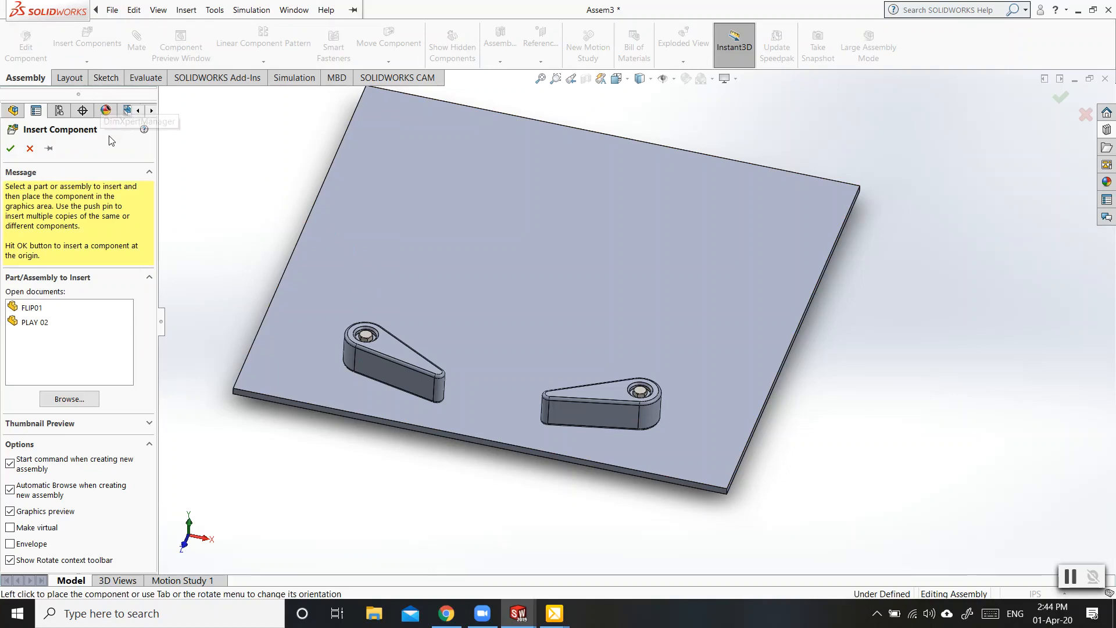
{"action": "left_click", "coordinate": [69, 397]}
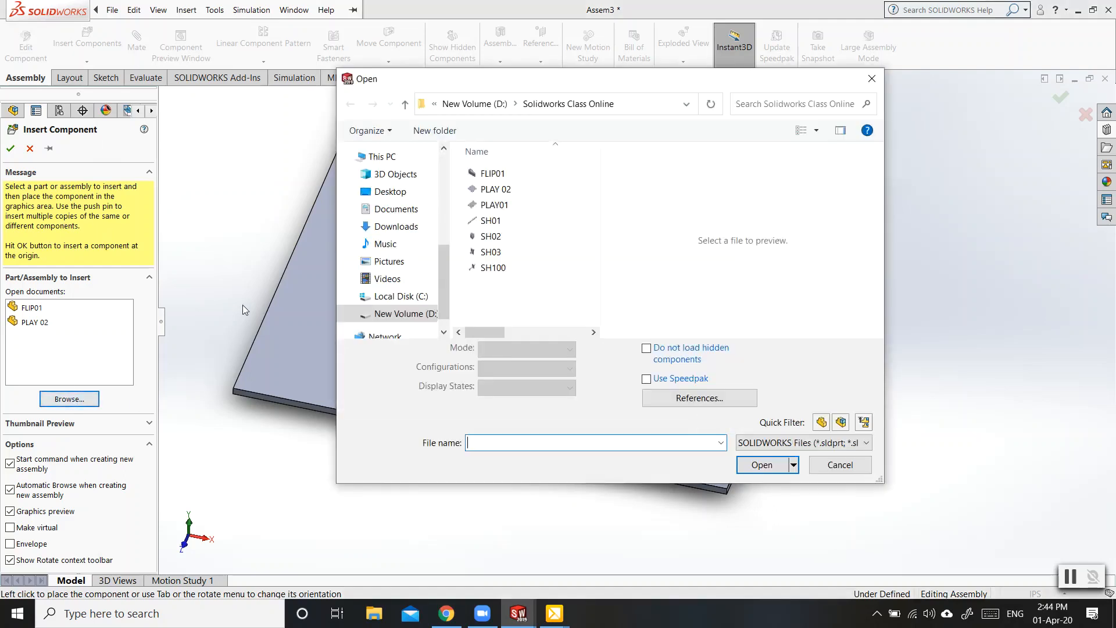
{"action": "left_click", "coordinate": [395, 226]}
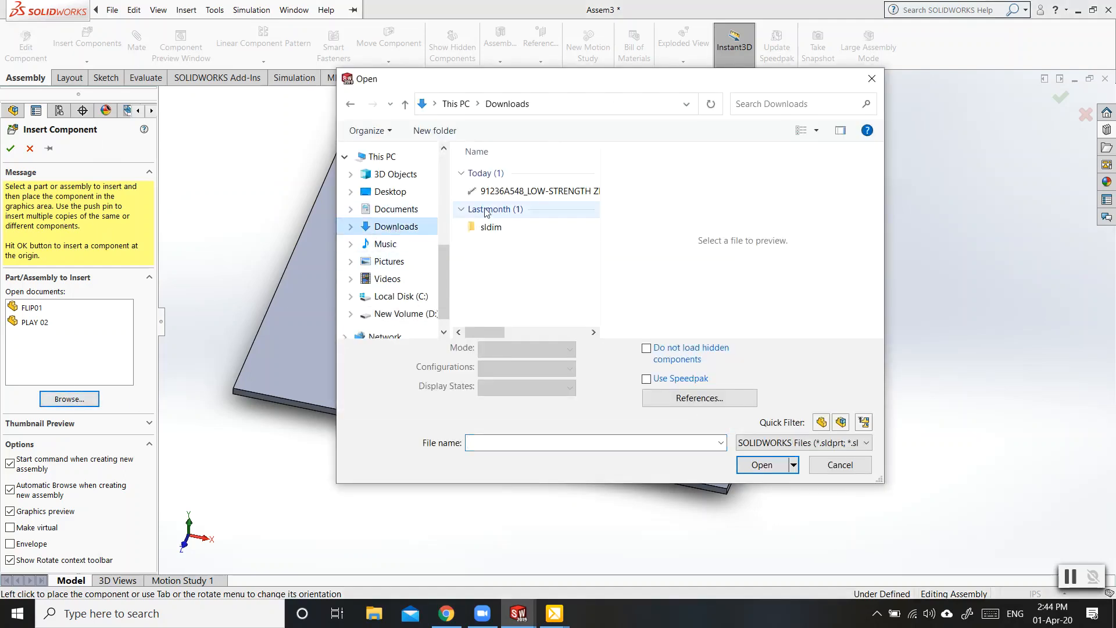
{"action": "left_click", "coordinate": [500, 192]}
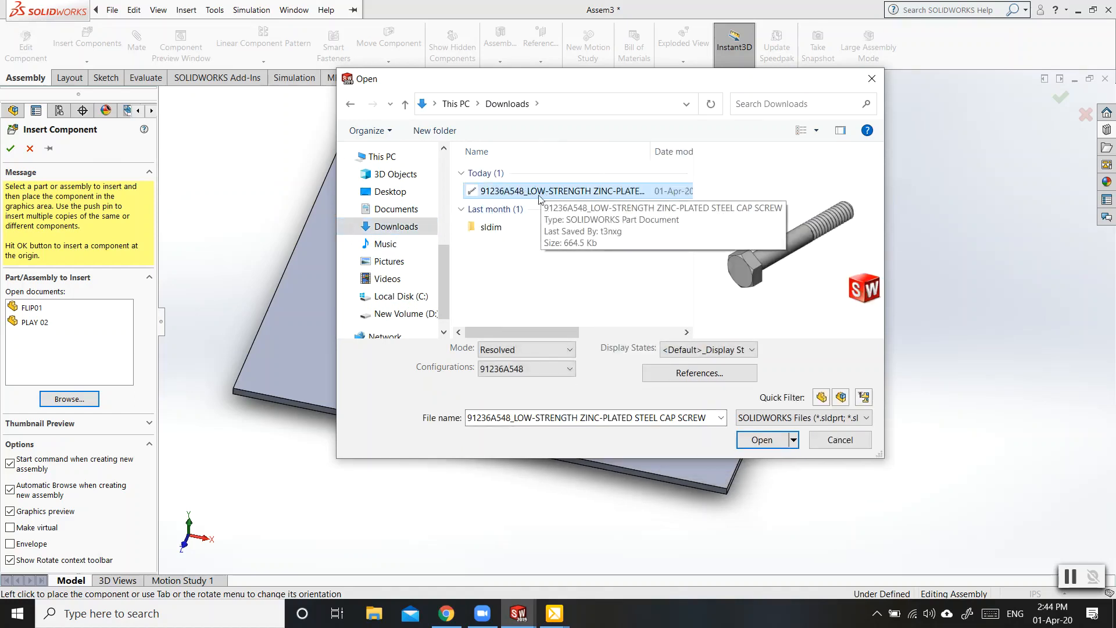
{"action": "left_click", "coordinate": [759, 440]}
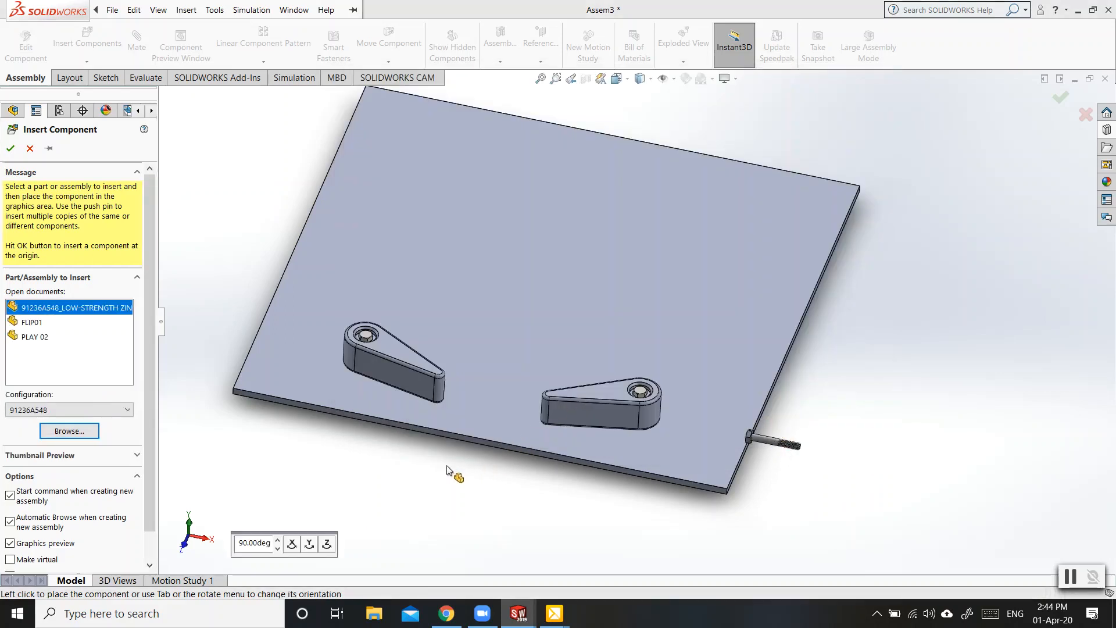
{"action": "left_click", "coordinate": [429, 487]}
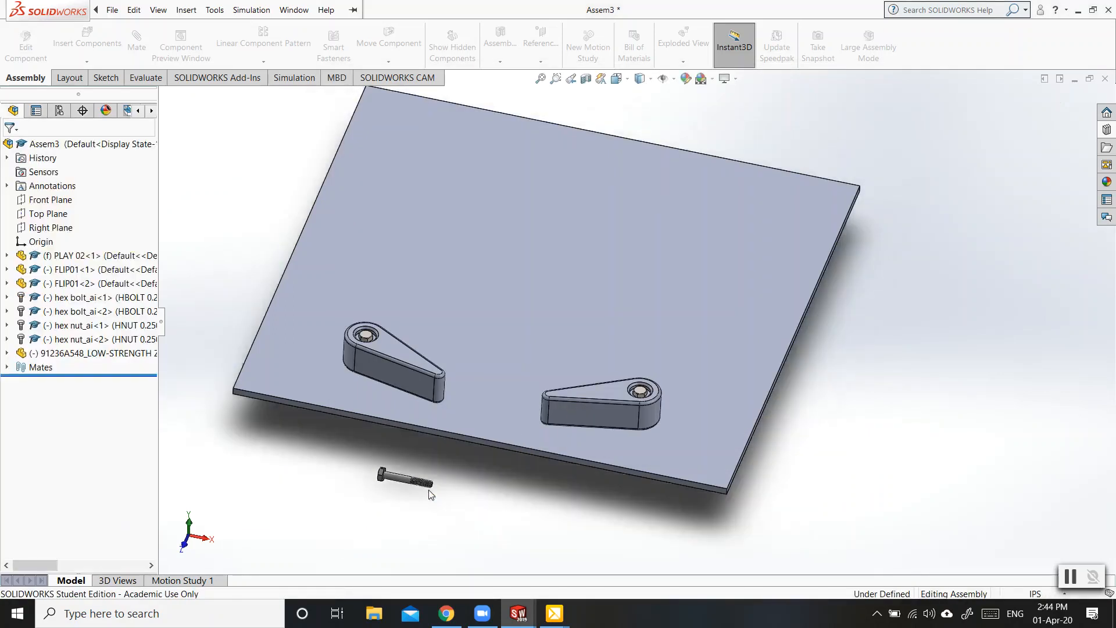
Step: Examine the inserted cap screw beside the plate from several angles, then inspect its head and modelled threads up close
{"action": "scroll", "coordinate": [395, 523], "scroll_direction": "up", "scroll_amount": 3}
{"action": "scroll", "coordinate": [559, 388], "scroll_direction": "down", "scroll_amount": 3}
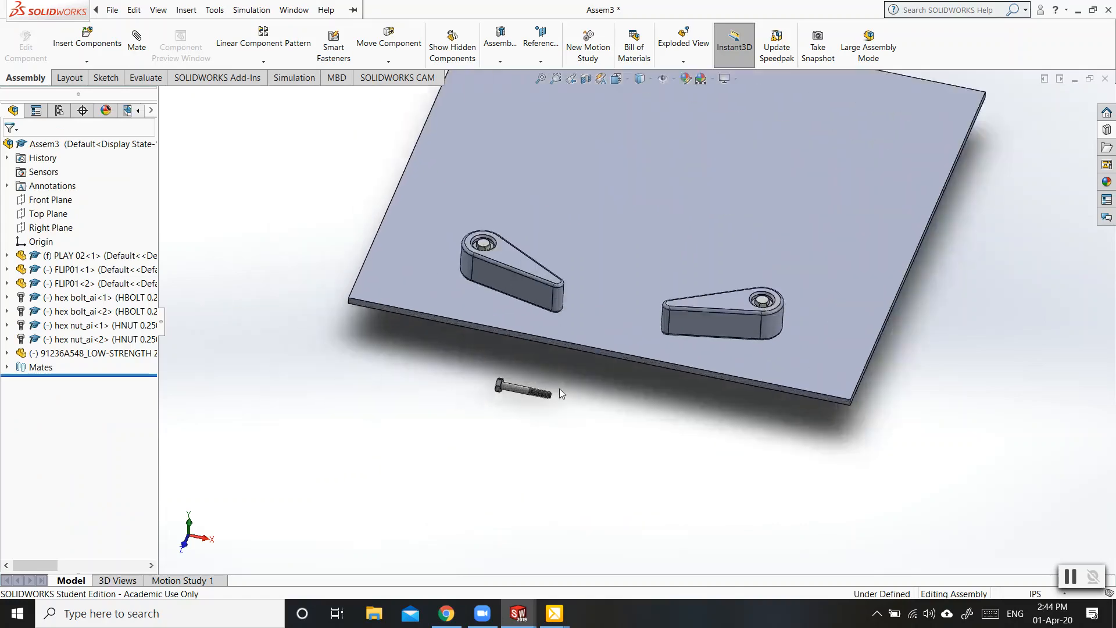
{"action": "scroll", "coordinate": [559, 388], "scroll_direction": "down", "scroll_amount": 6}
{"action": "scroll", "coordinate": [504, 350], "scroll_direction": "up", "scroll_amount": 8}
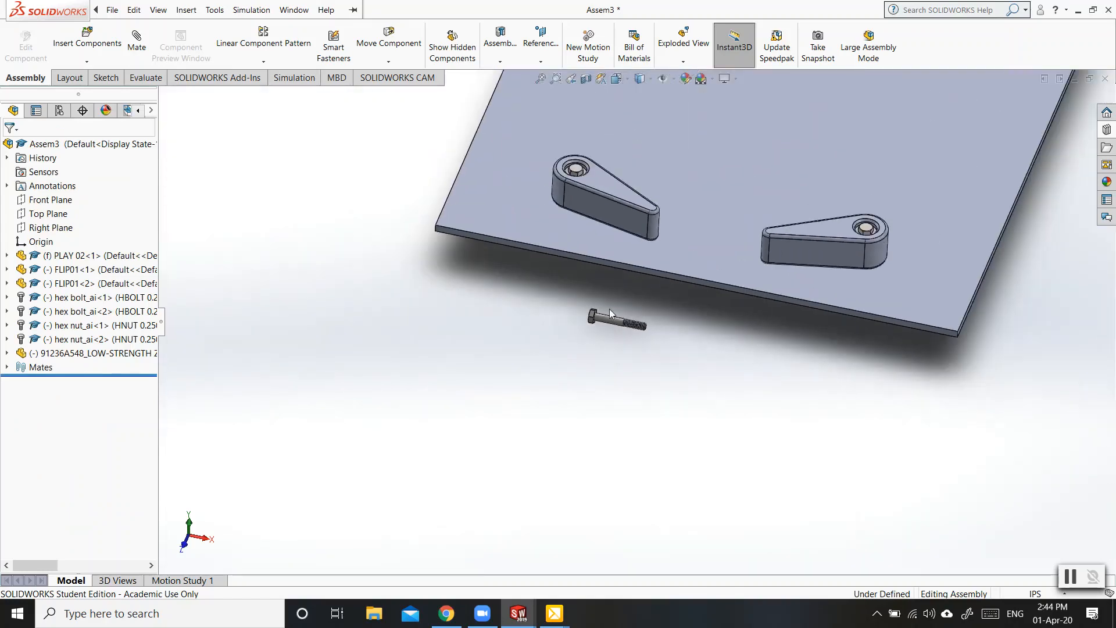
{"action": "middle_click_drag", "start_coordinate": [613, 314], "coordinate": [633, 235]}
{"action": "scroll", "coordinate": [598, 340], "scroll_direction": "down", "scroll_amount": 3}
{"action": "scroll", "coordinate": [598, 341], "scroll_direction": "up", "scroll_amount": 5}
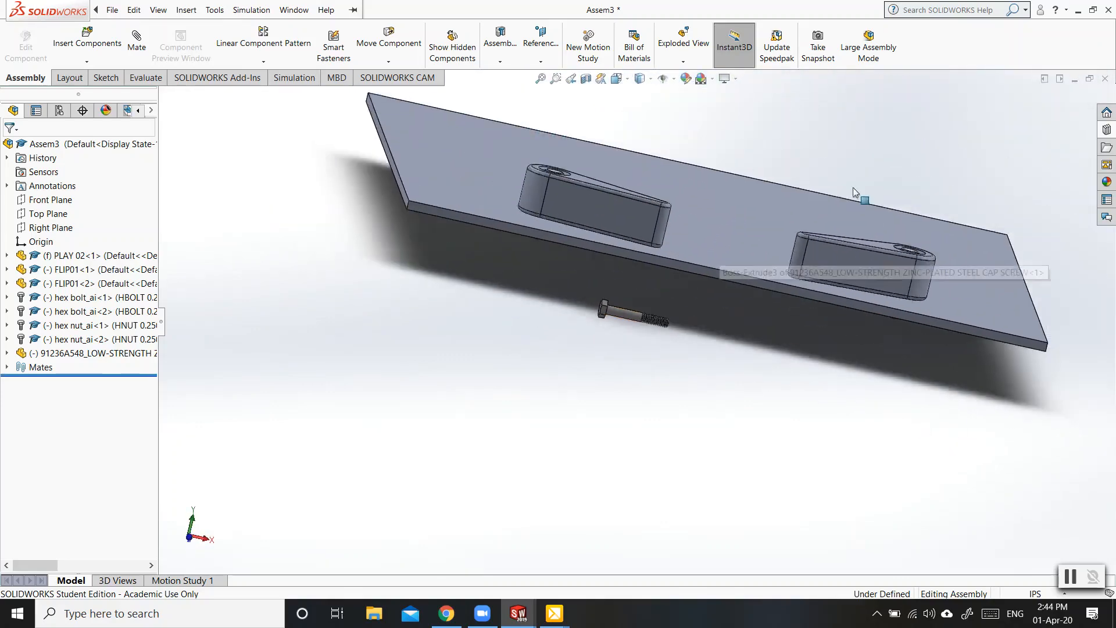
{"action": "scroll", "coordinate": [601, 379], "scroll_direction": "down", "scroll_amount": 6}
{"action": "scroll", "coordinate": [550, 422], "scroll_direction": "up", "scroll_amount": 3}
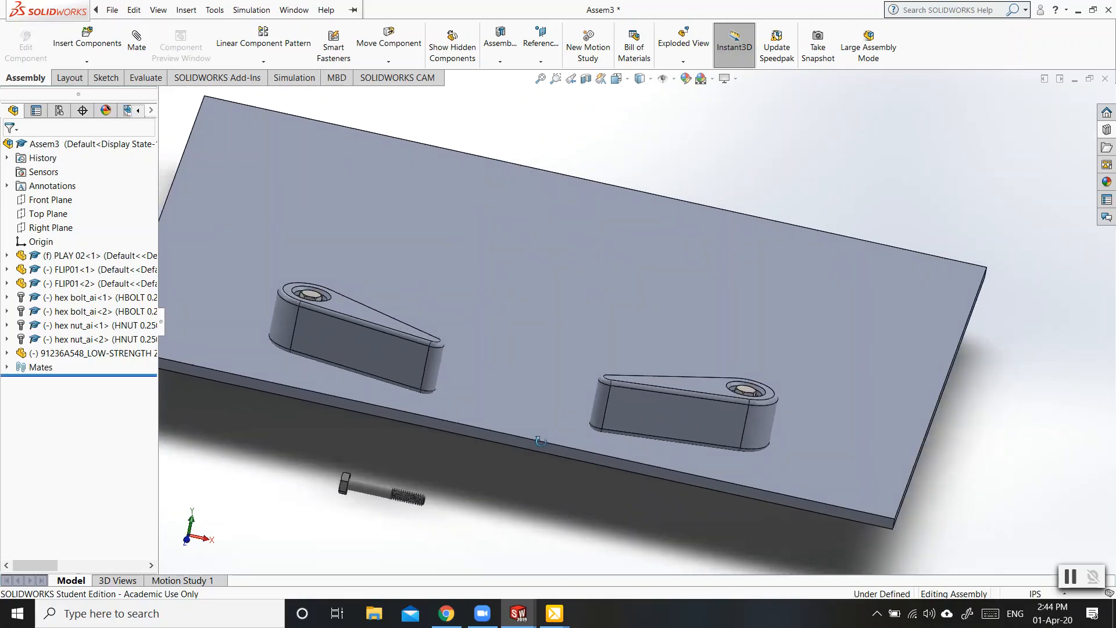
{"action": "scroll", "coordinate": [738, 323], "scroll_direction": "down", "scroll_amount": 3}
{"action": "scroll", "coordinate": [737, 323], "scroll_direction": "up", "scroll_amount": 5}
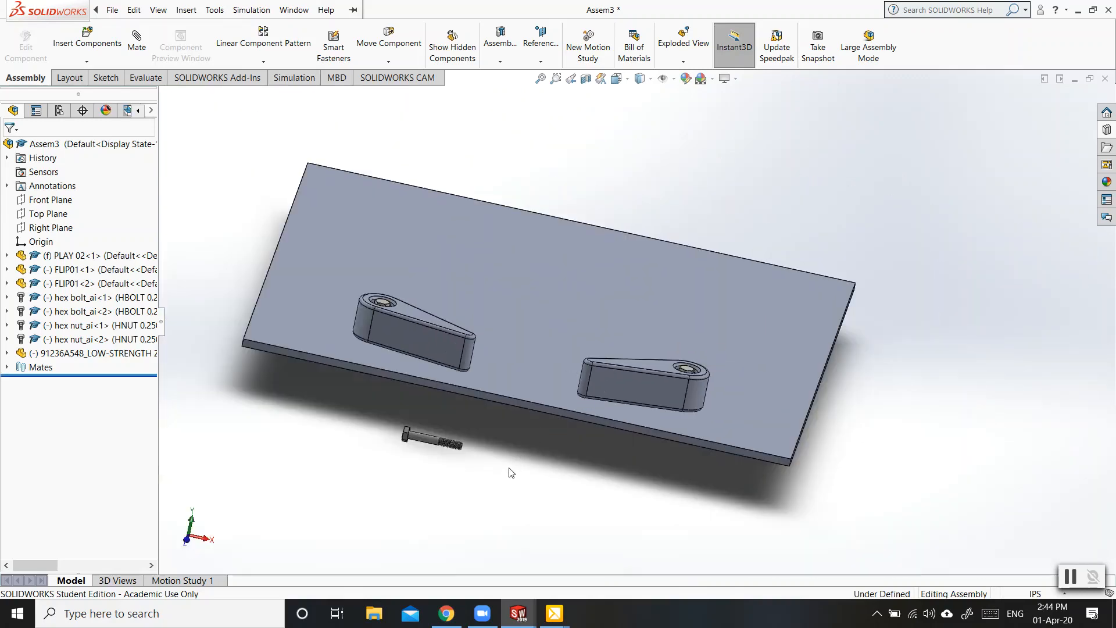
{"action": "middle_click_drag", "start_coordinate": [509, 469], "coordinate": [491, 507]}
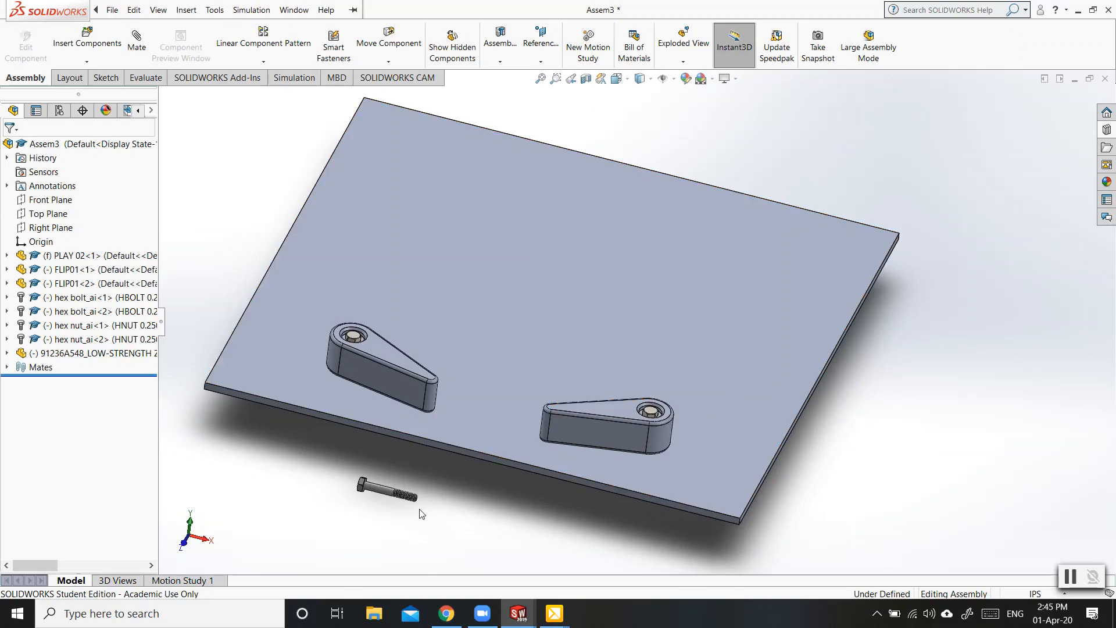
{"action": "scroll", "coordinate": [422, 514], "scroll_direction": "down", "scroll_amount": 10}
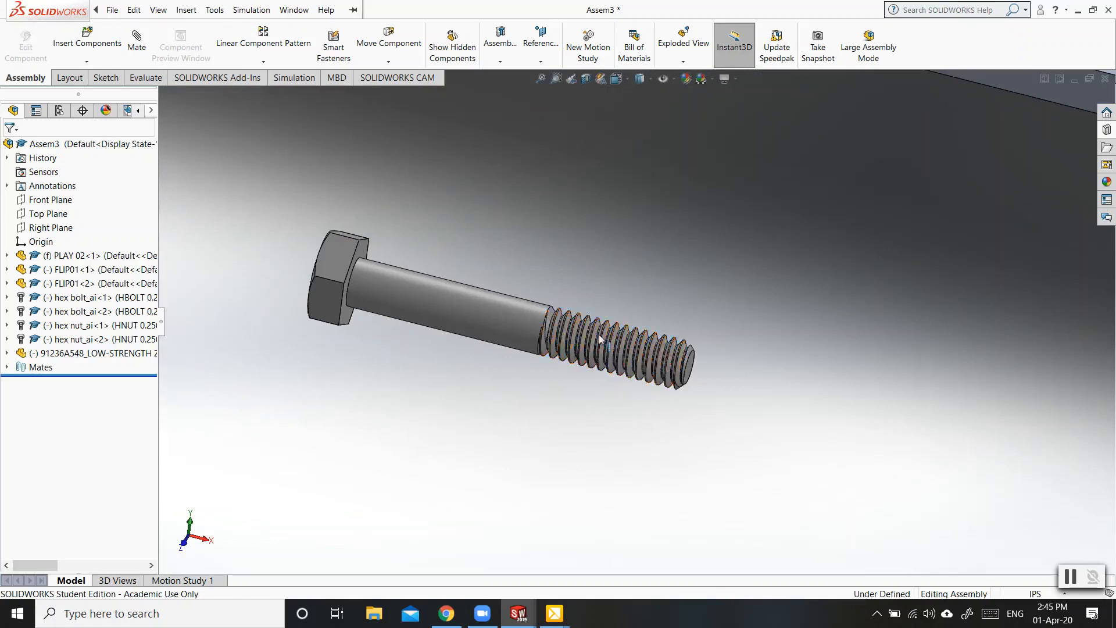